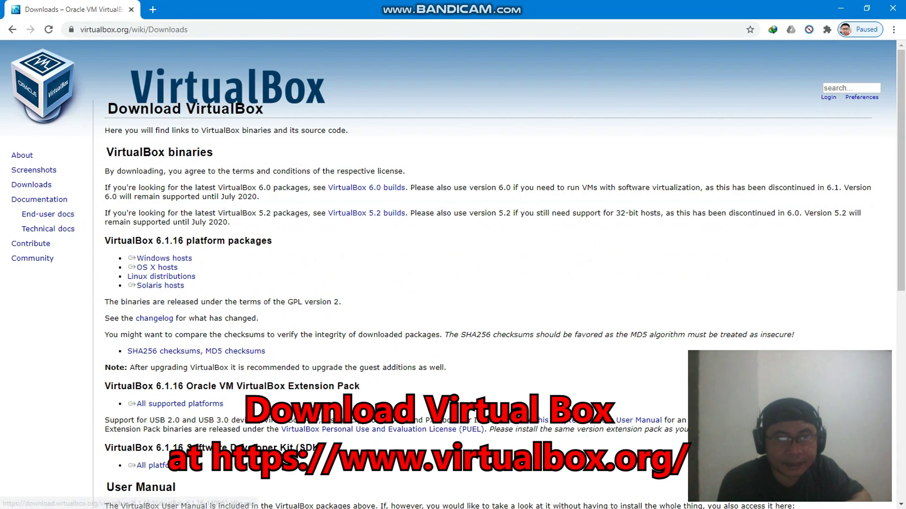
Download the VirtualBox 6.1.16 Windows hosts installer (103.07 MB) through IDM until it completes
left_click(163, 259)
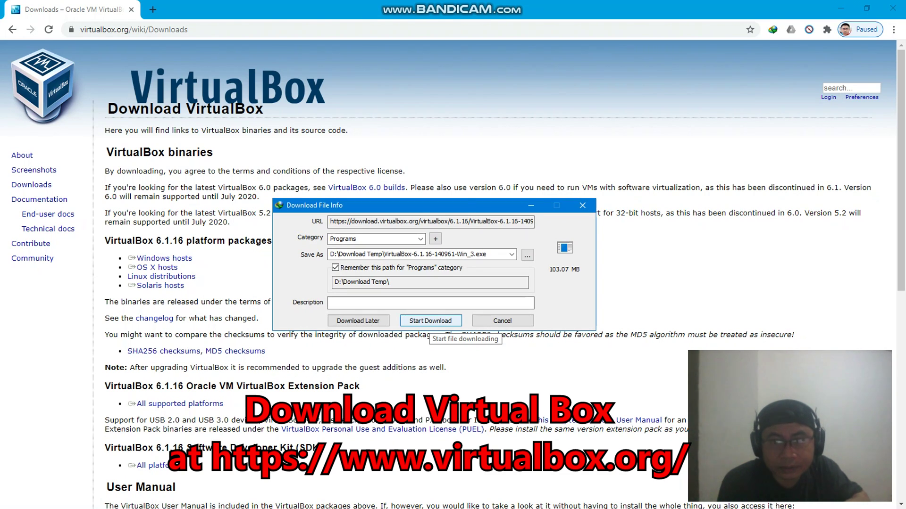
left_click(430, 321)
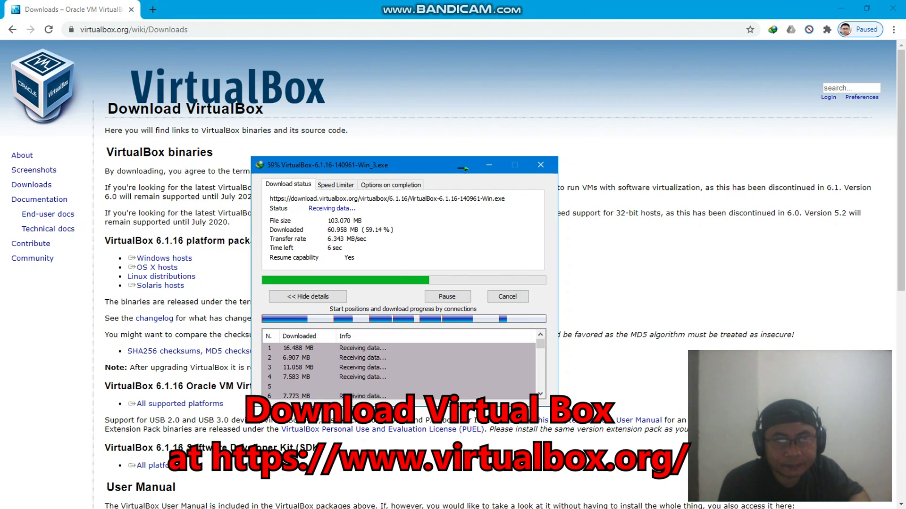
left_click_drag(464, 168, 554, 141)
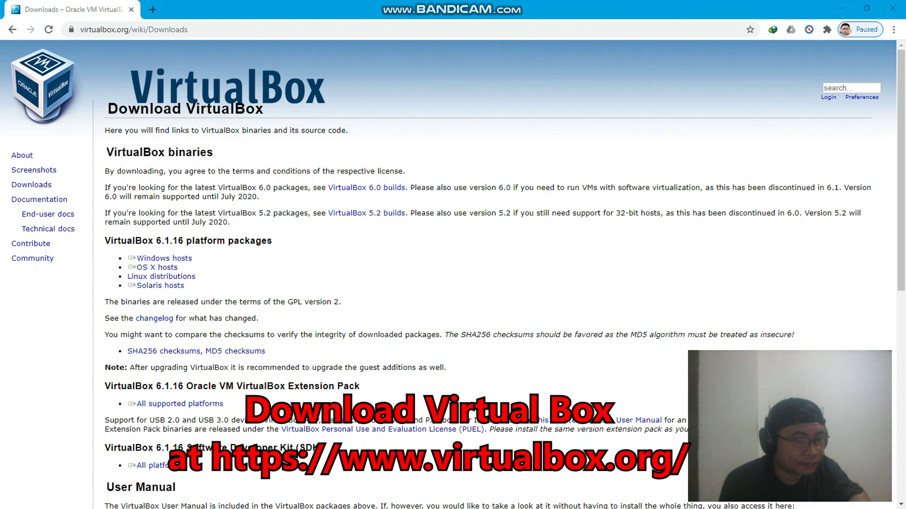
key("alt+Tab")
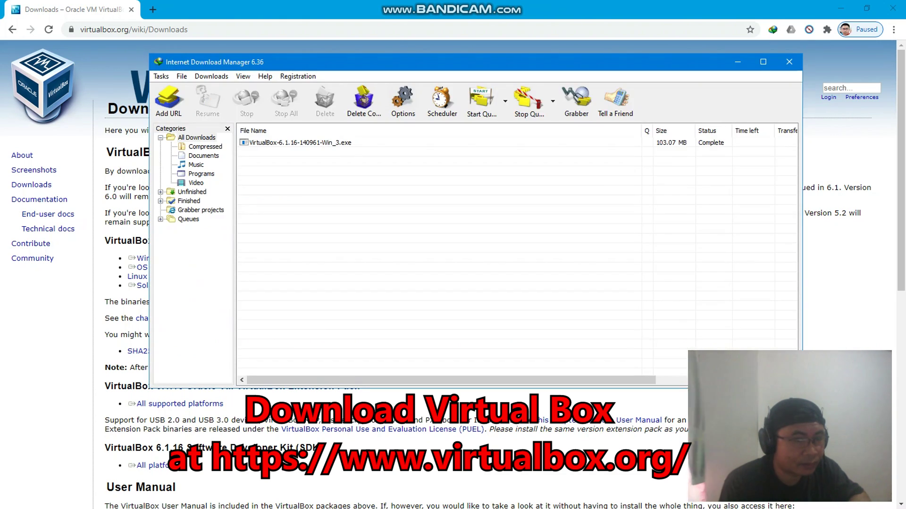
Run VirtualBox-6.1.16-140961-Win_3.exe and install with default features and shortcuts, leaving the Manager open
right_click(340, 143)
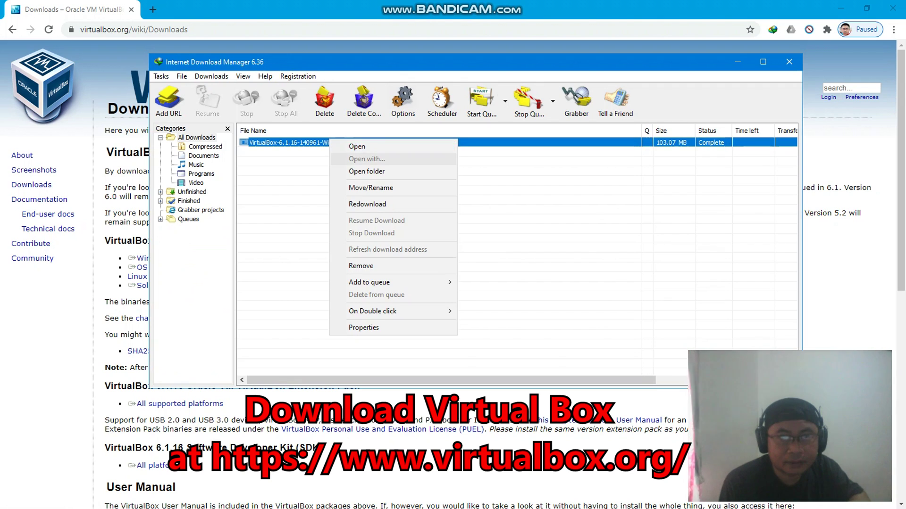
left_click(352, 148)
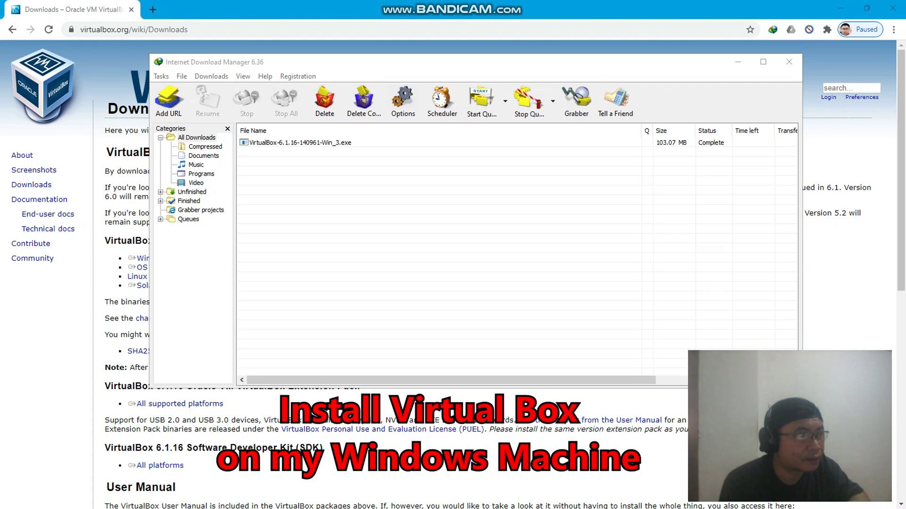
key("Return")
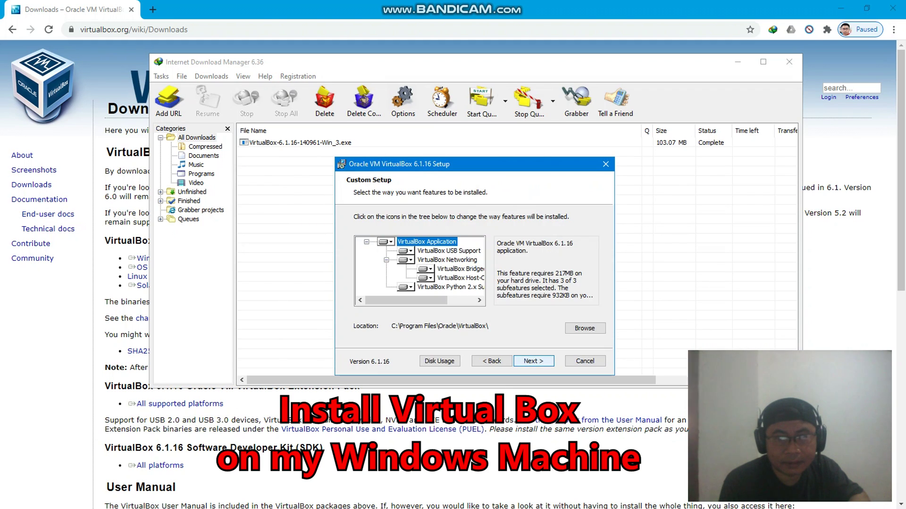
key("Return")
key("Return")
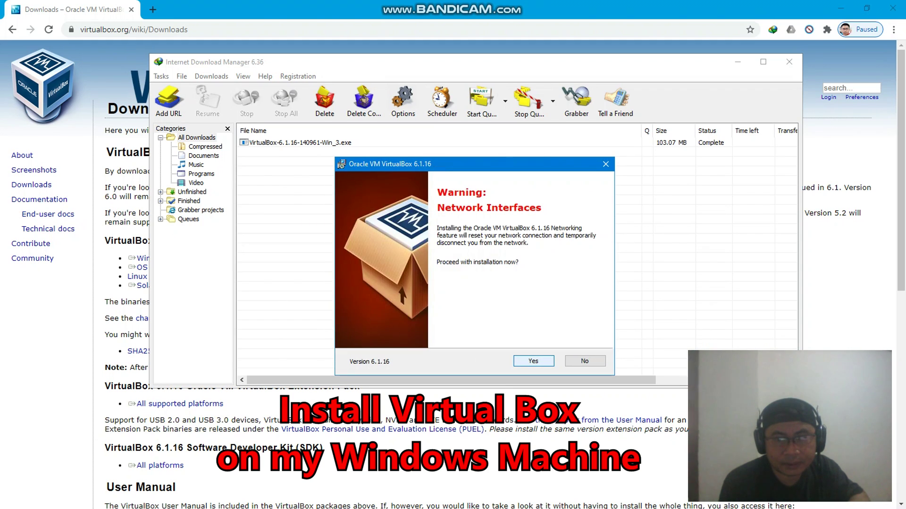
key("Return")
key("Return")
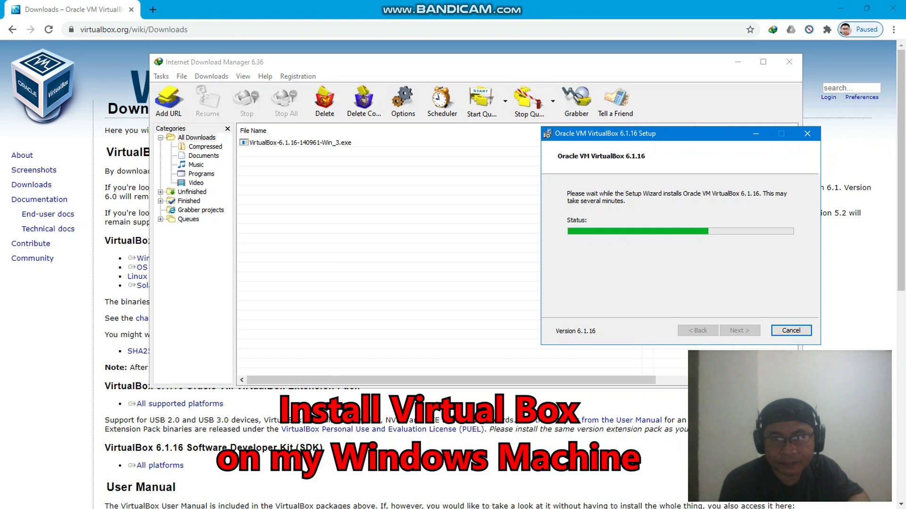
left_click_drag(680, 133, 596, 140)
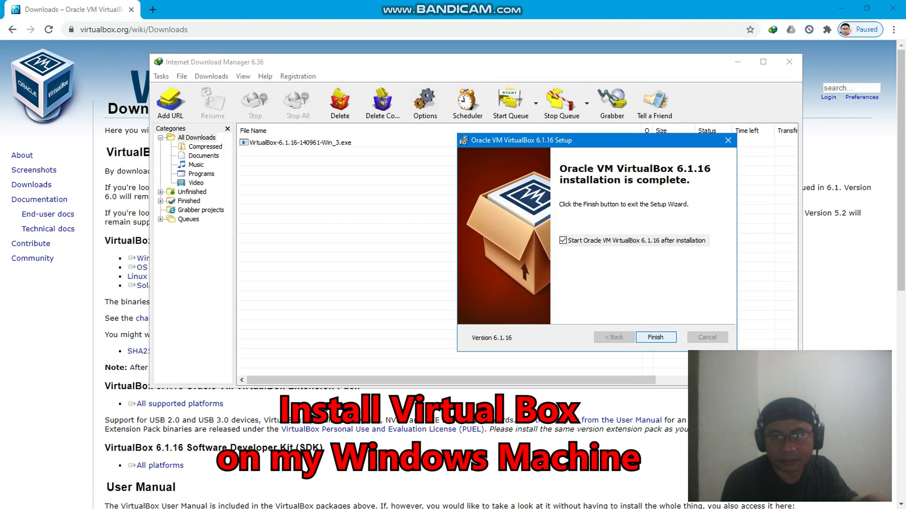
key("Return")
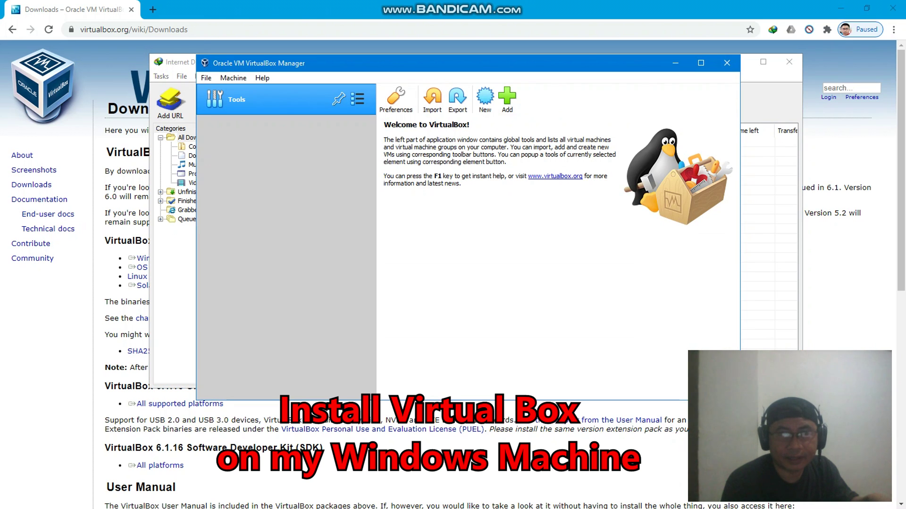
left_click_drag(449, 63, 523, 38)
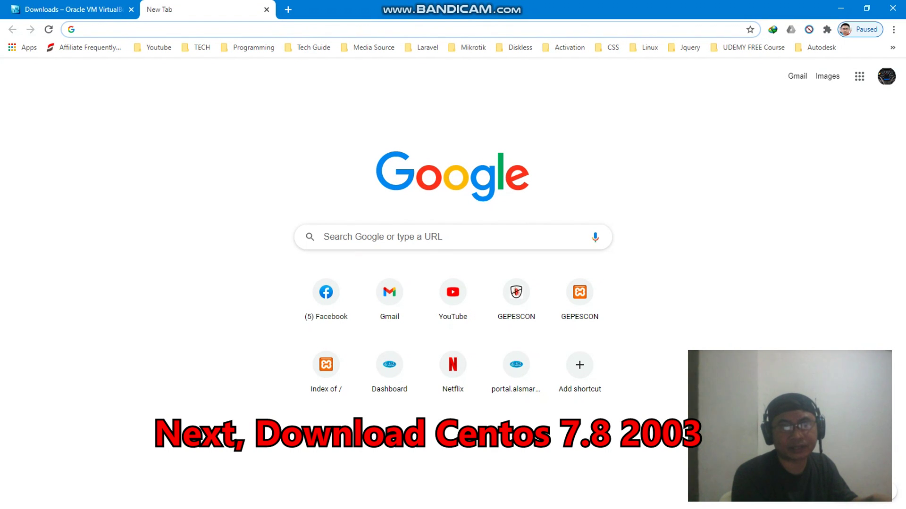
Search Google for 'centos 7.8.2003' and open the CentOS download page
type("cento")
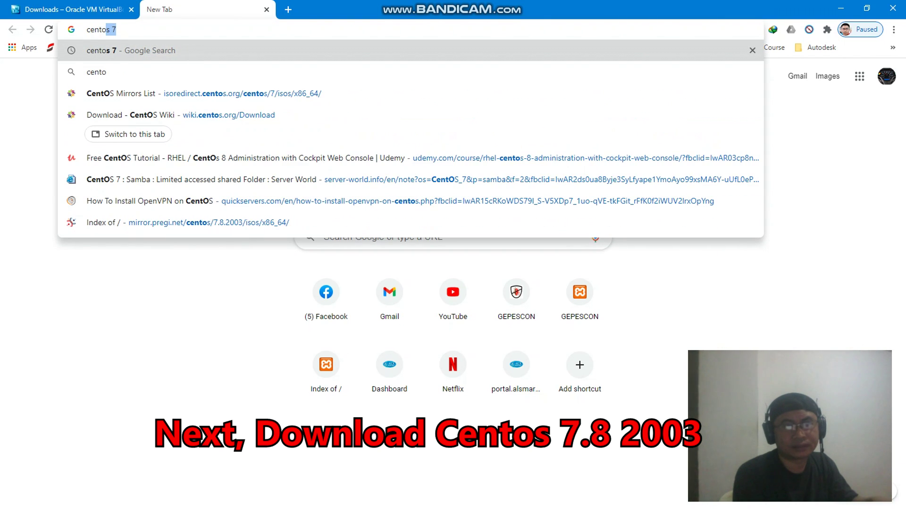
type("s 7.")
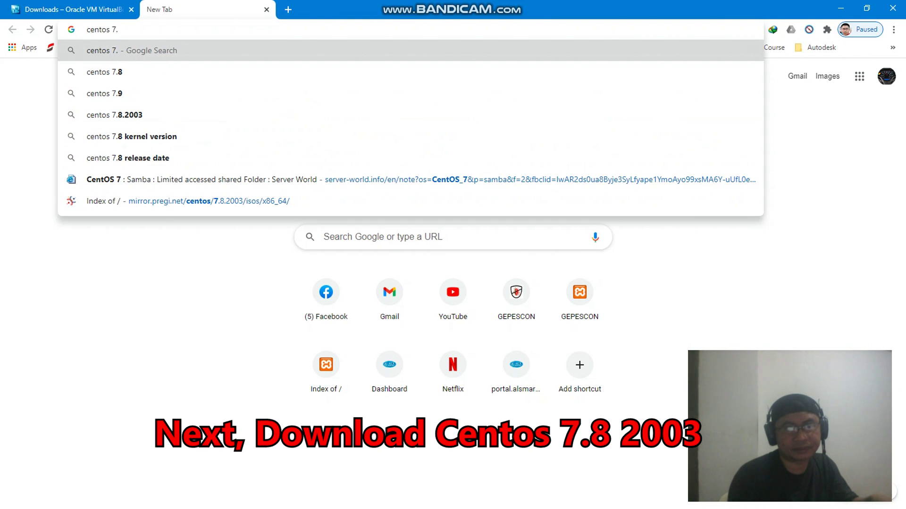
key("Down")
key("Down")
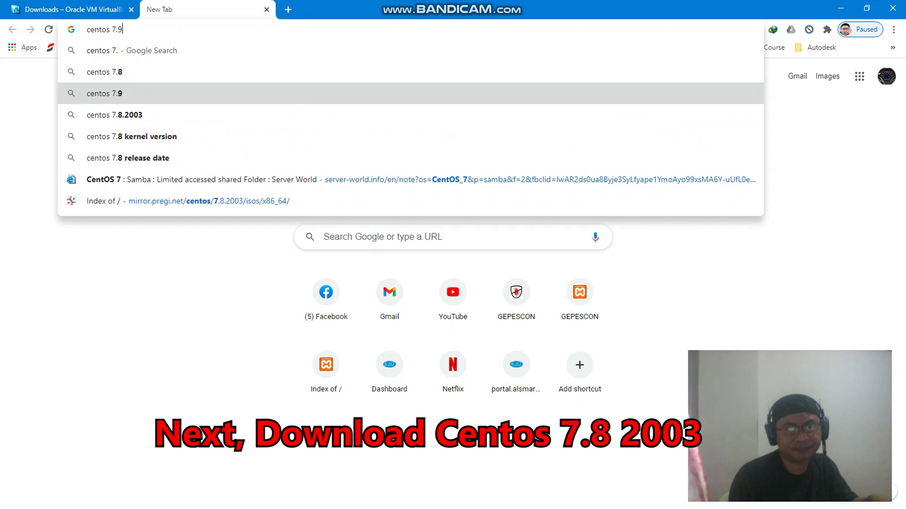
key("Down")
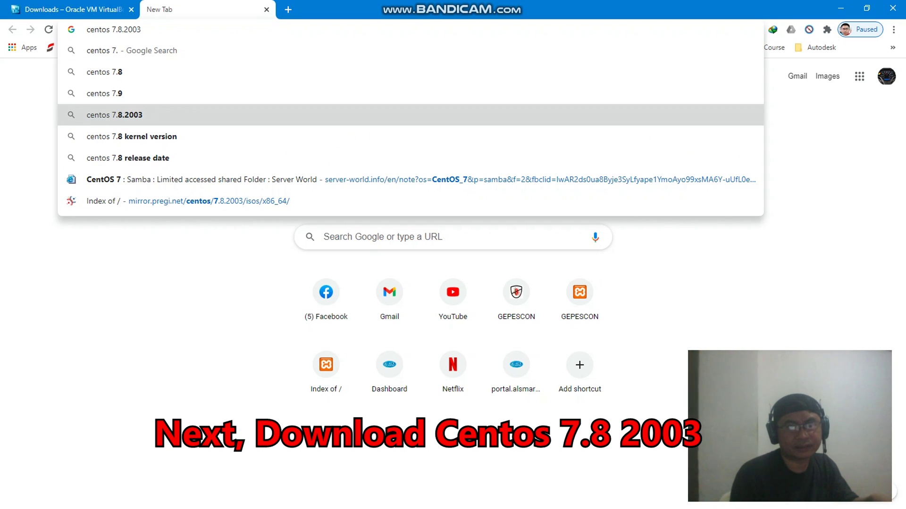
key("Return")
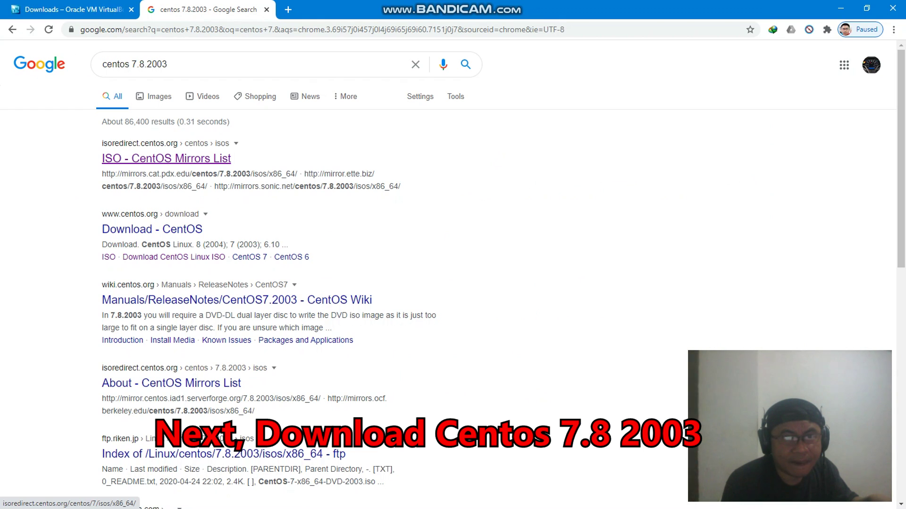
left_click(152, 229)
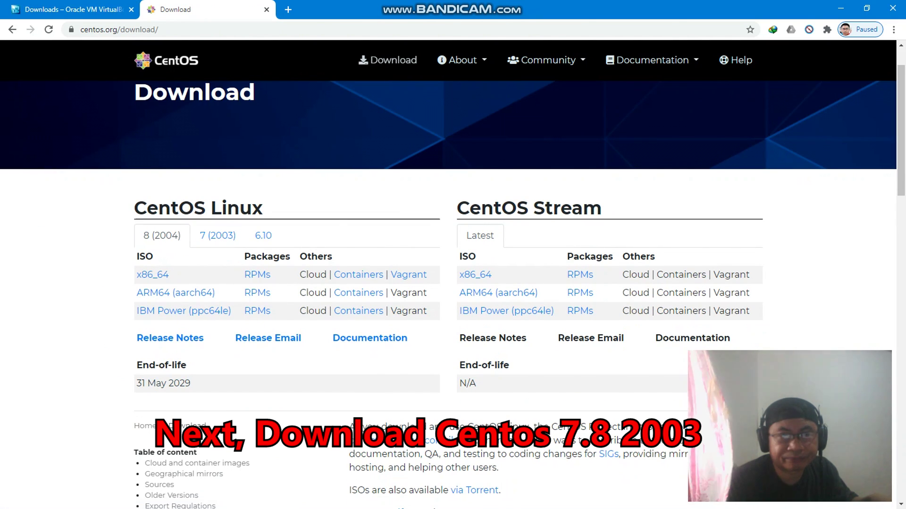
From the CentOS 7 (2003) x86_64 pregi mirror, start downloading CentOS-7-x86_64-Minimal-2003.iso
scroll(448, 283, "down", 1)
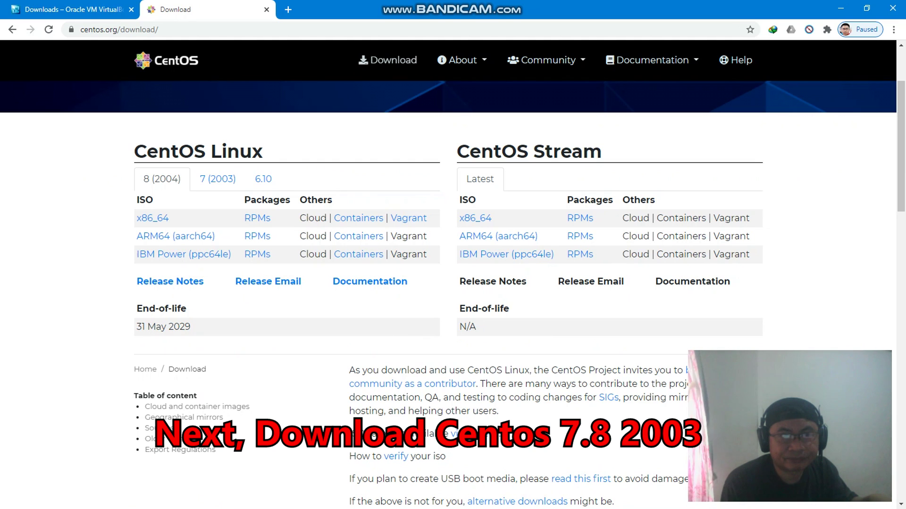
left_click(218, 179)
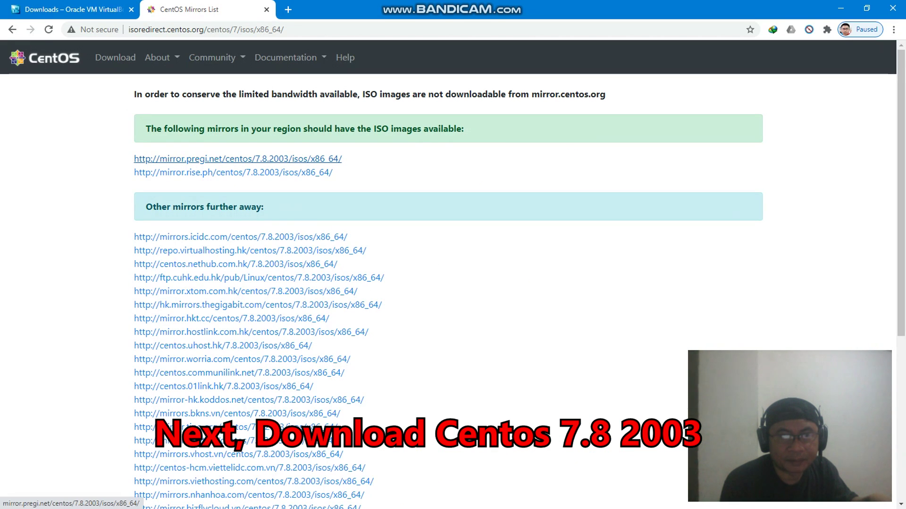
left_click(236, 160)
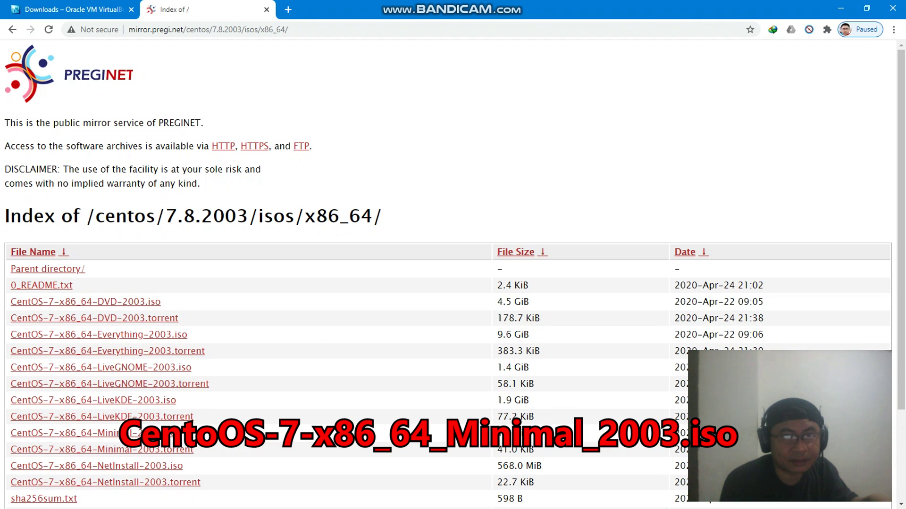
scroll(448, 284, "down", 2)
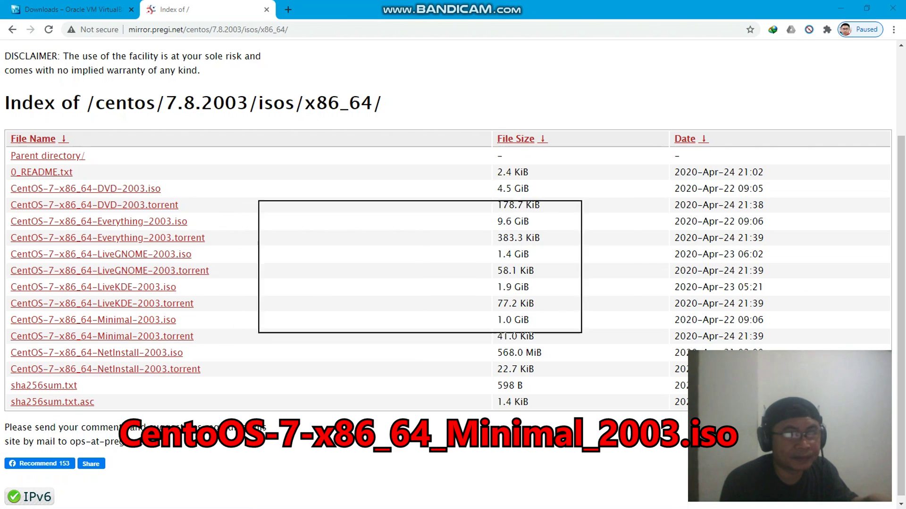
key("Return")
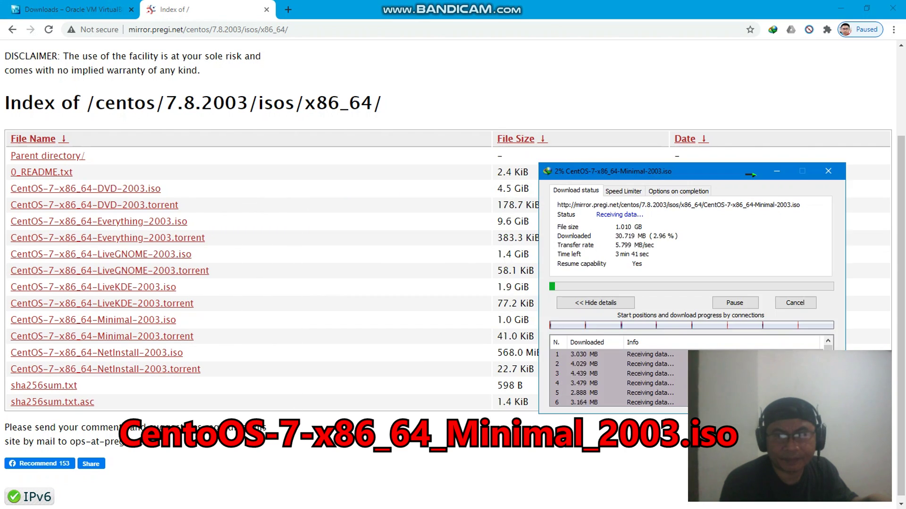
Keep the 1.010 GB ISO downloading while closing WinBox and moving the progress window aside
left_click_drag(749, 173, 685, 90)
key("alt+Tab")
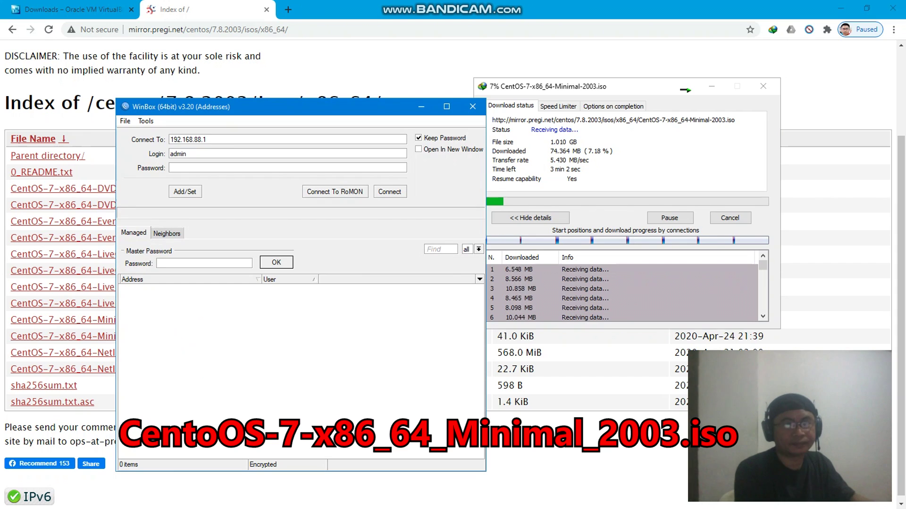
key("alt+F4")
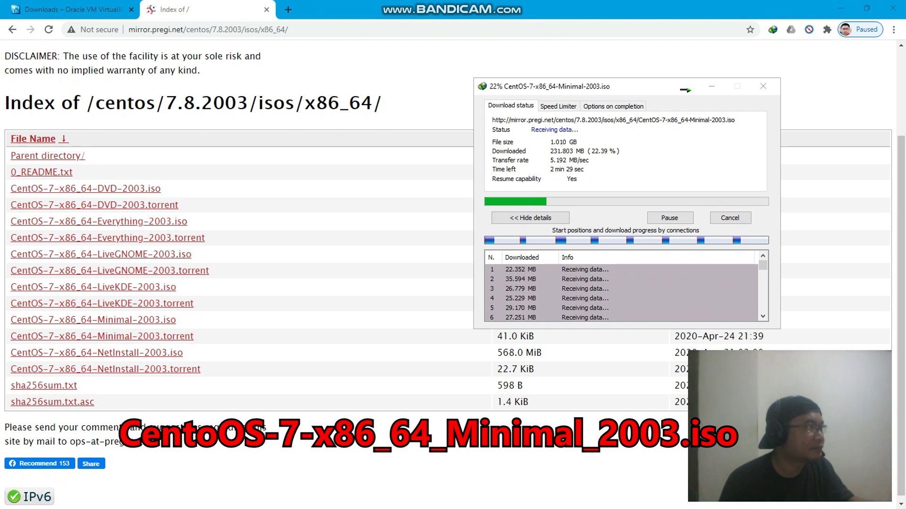
left_click_drag(0, 213, 403, 267)
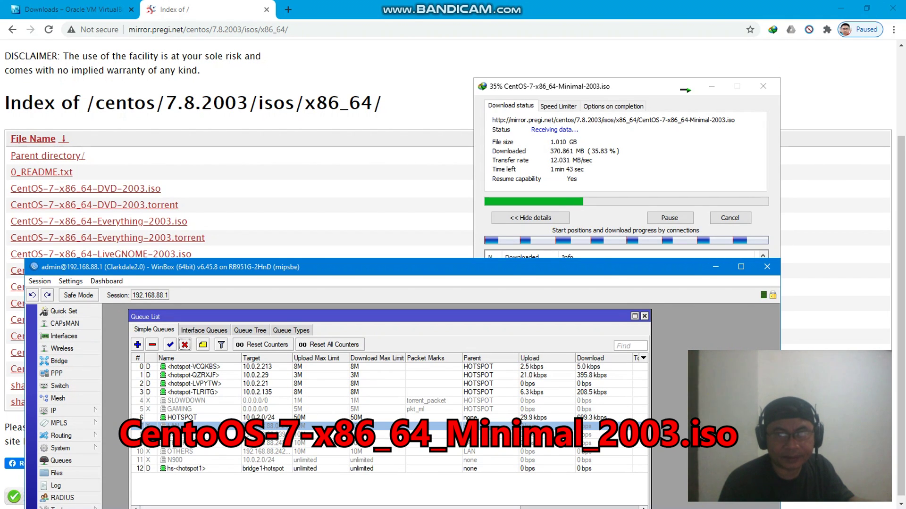
left_click_drag(685, 90, 554, 56)
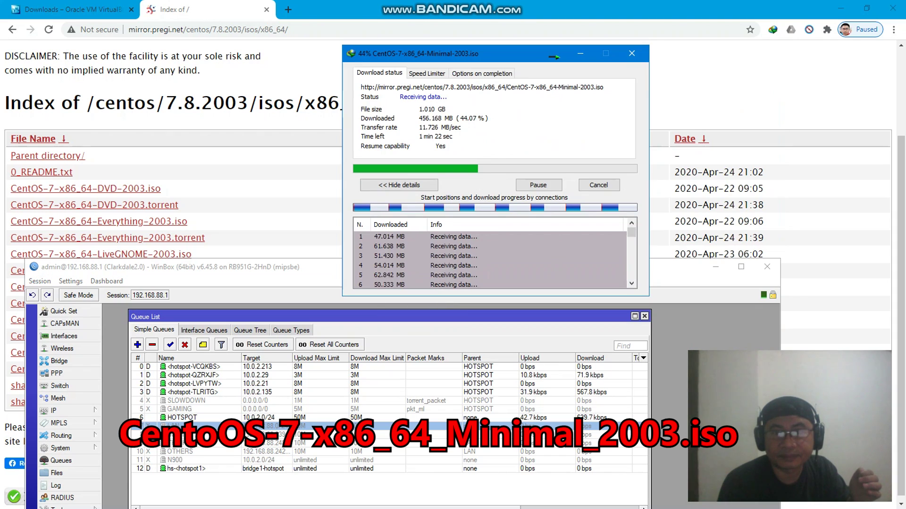
key("alt+Tab")
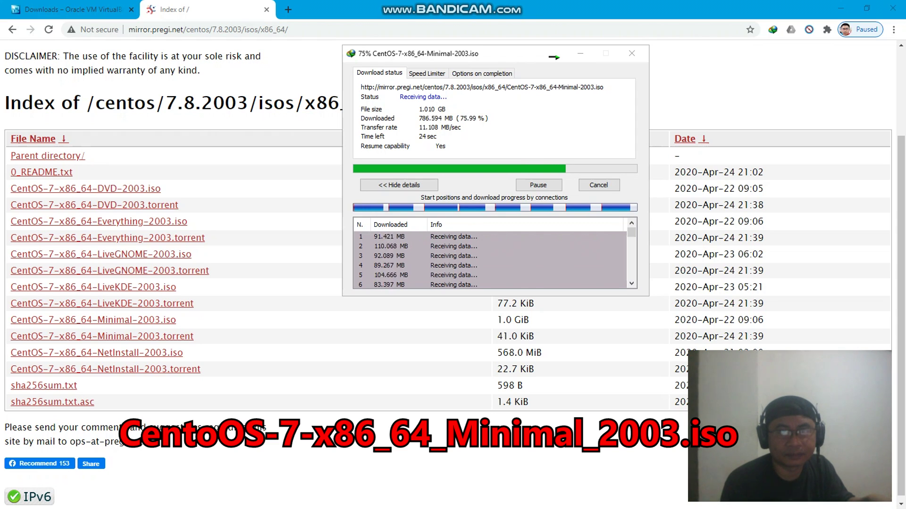
left_click_drag(554, 57, 565, 93)
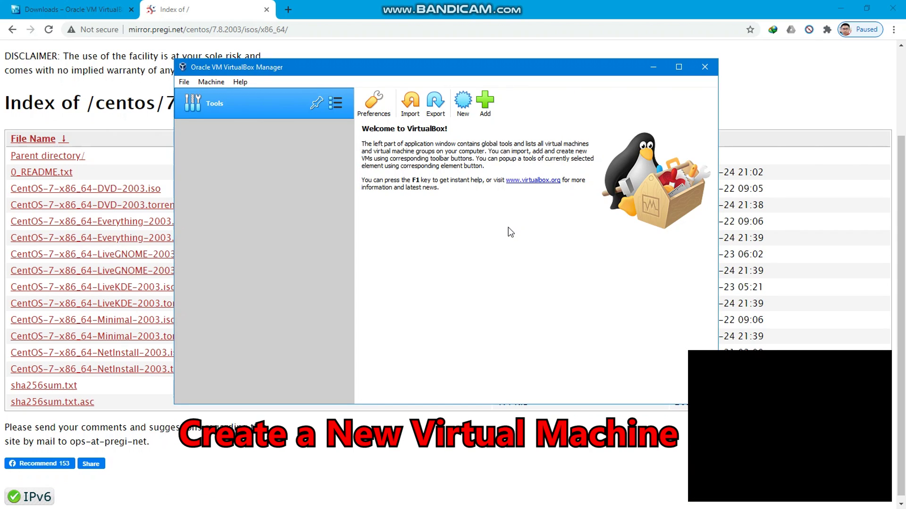
Start a new virtual machine named Centos and browse to D:\Video for its machine folder
left_click(465, 110)
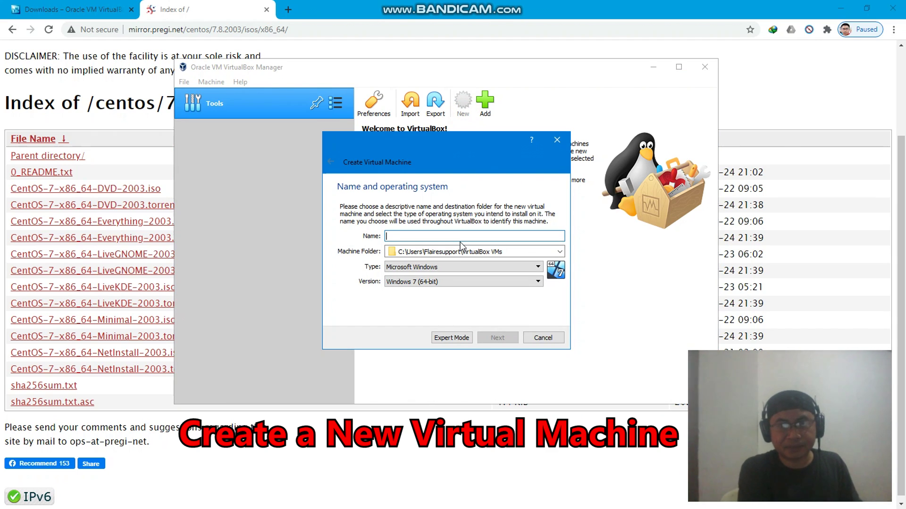
type("Centos")
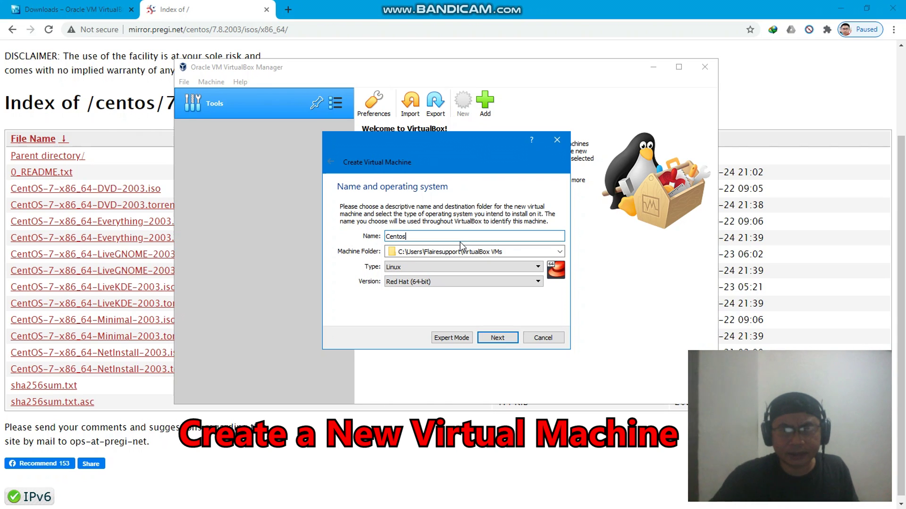
left_click(553, 250)
left_click(560, 252)
left_click(415, 272)
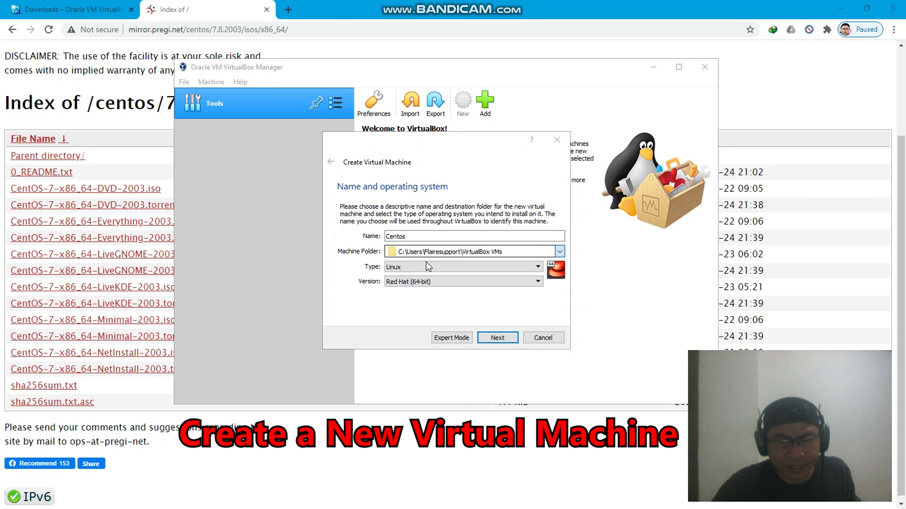
left_click_drag(567, 145, 503, 116)
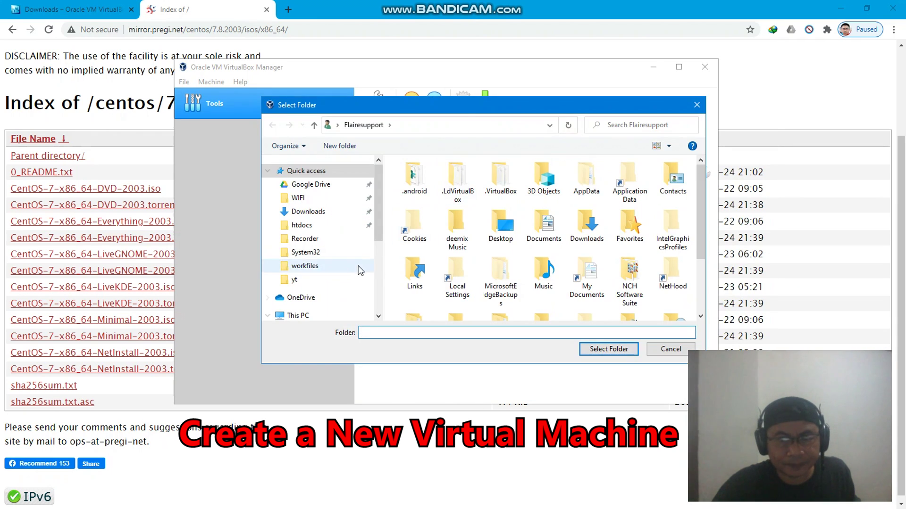
scroll(376, 208, "down", 4)
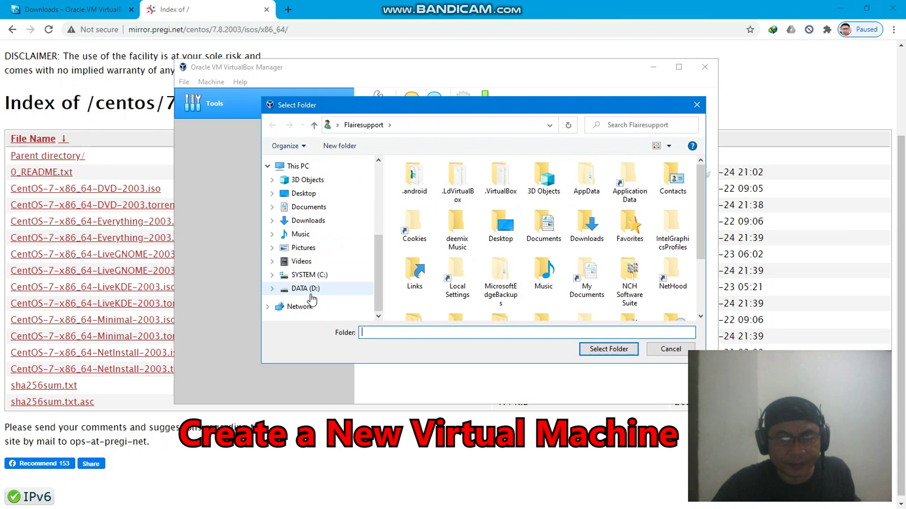
left_click(307, 288)
scroll(420, 260, "down", 5)
left_click(422, 246)
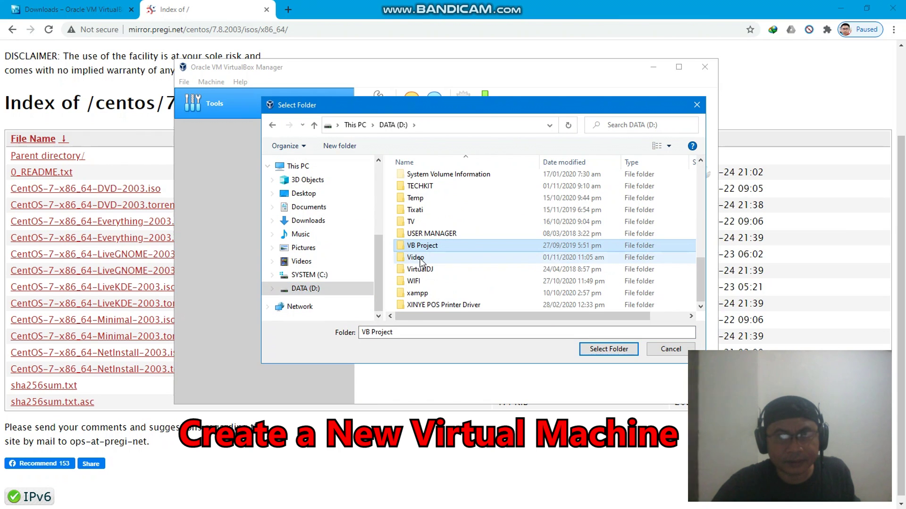
double_click(421, 258)
Set the machine folder to D:\Video\Centos 7\VM
key("Down")
key("Down")
key("Down")
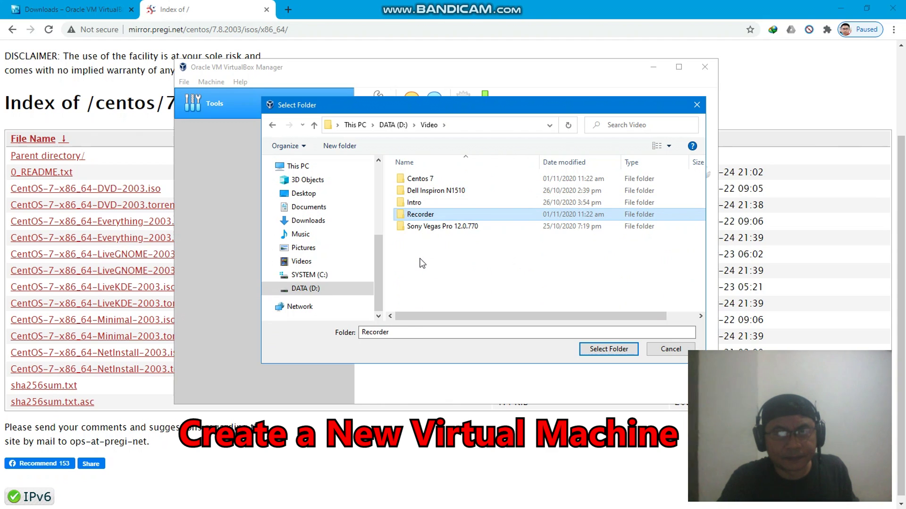
key("Up")
key("Up")
key("Up")
key("Return")
key("Down")
key("Return")
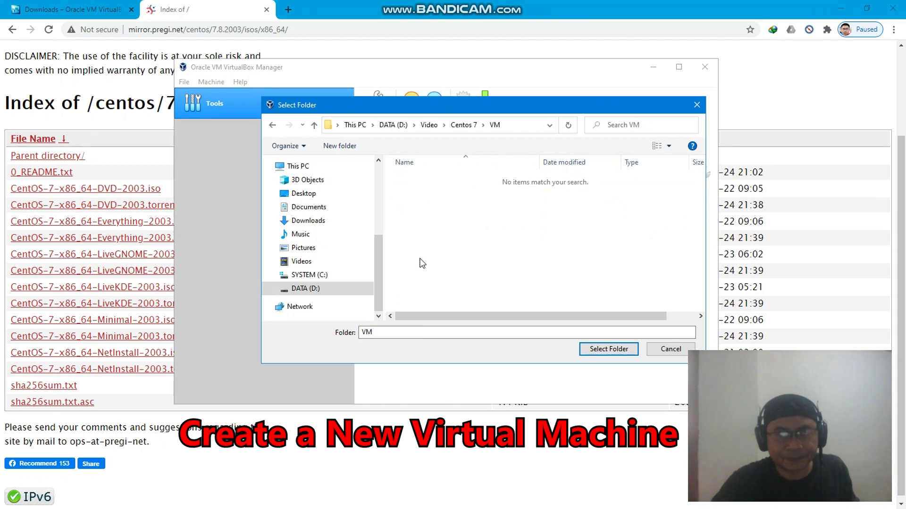
left_click(427, 332)
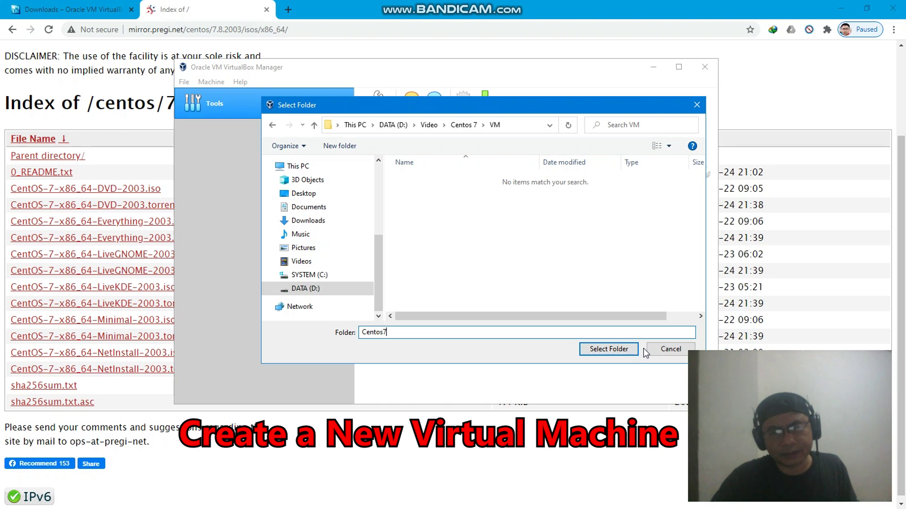
key("ctrl+a")
key("BackSpace")
left_click(605, 349)
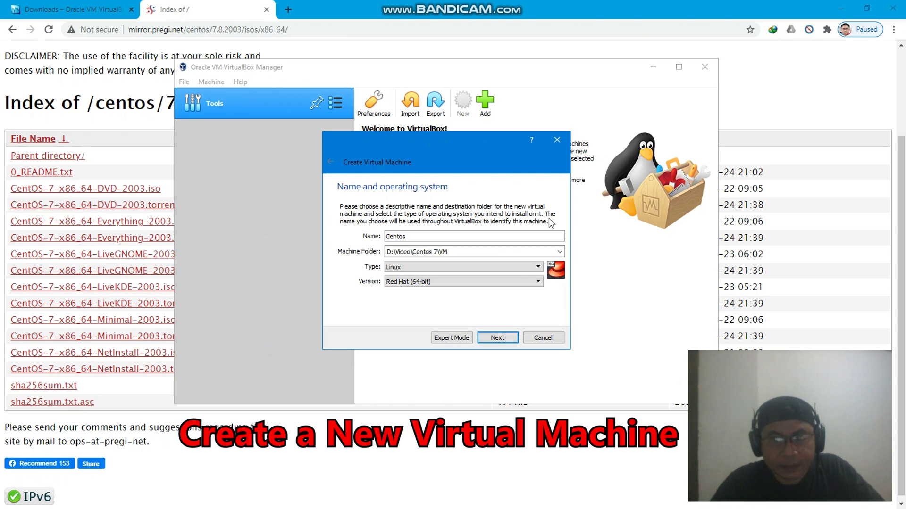
Set the operating system type to Linux with version Red Hat (64-bit)
left_click(469, 270)
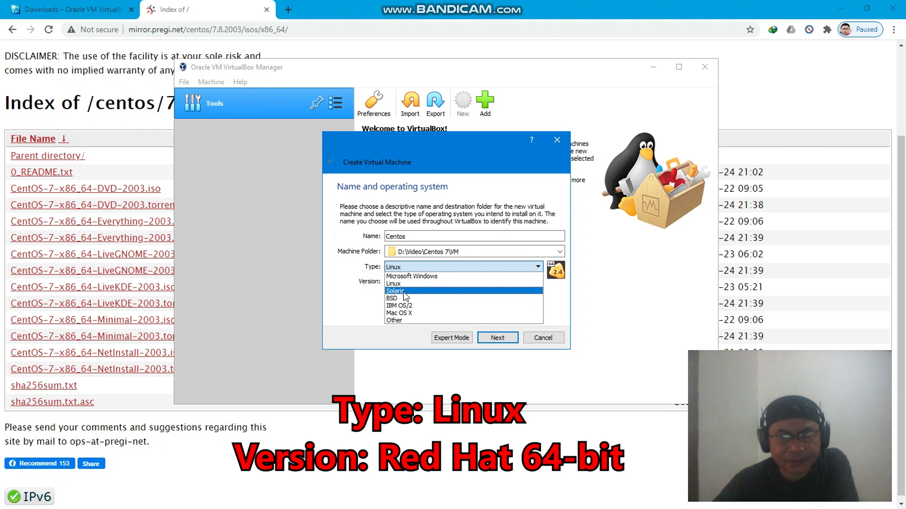
left_click(396, 298)
left_click(425, 282)
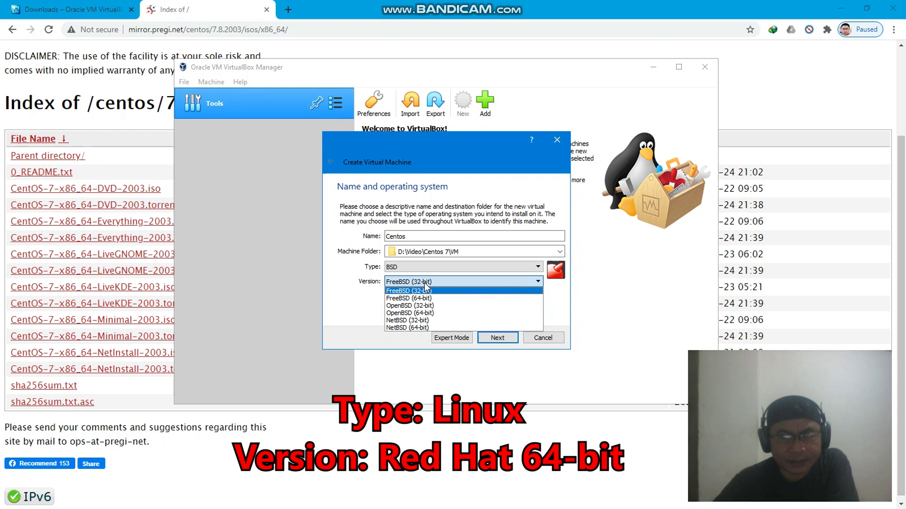
left_click(429, 267)
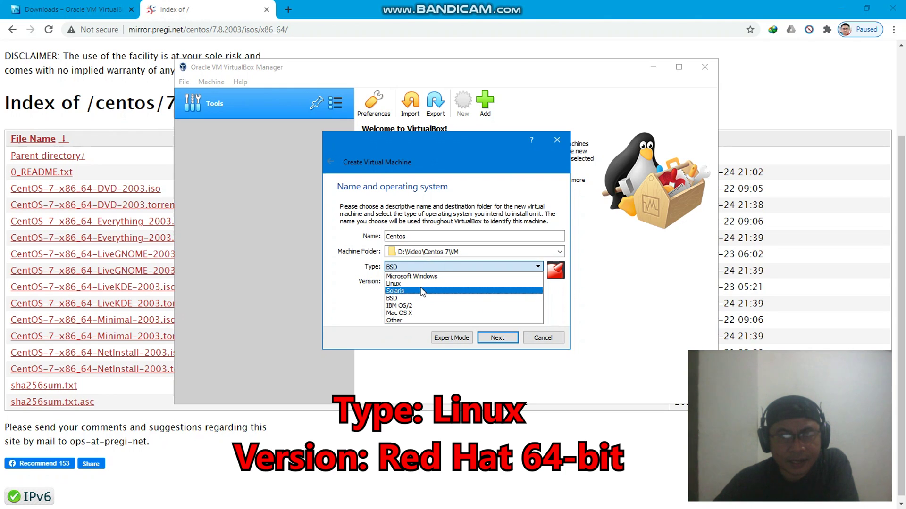
left_click(421, 285)
left_click(439, 281)
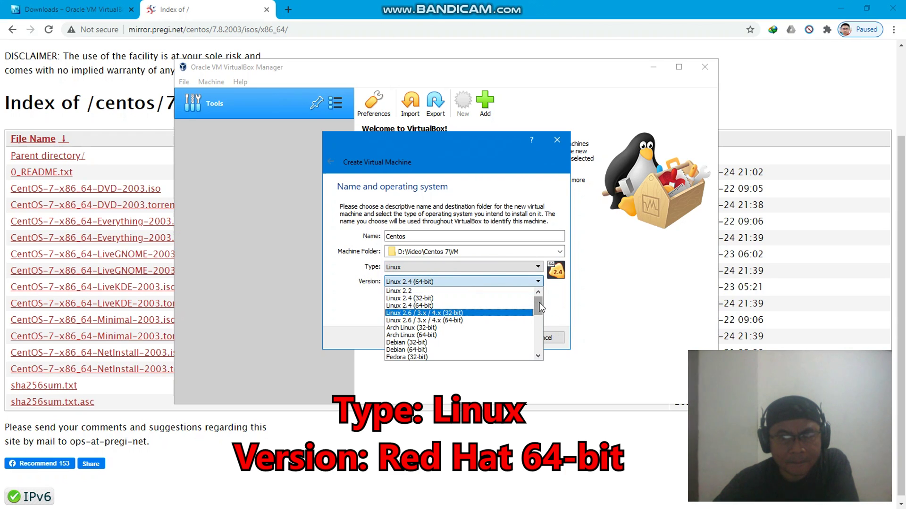
left_click_drag(539, 306, 540, 329)
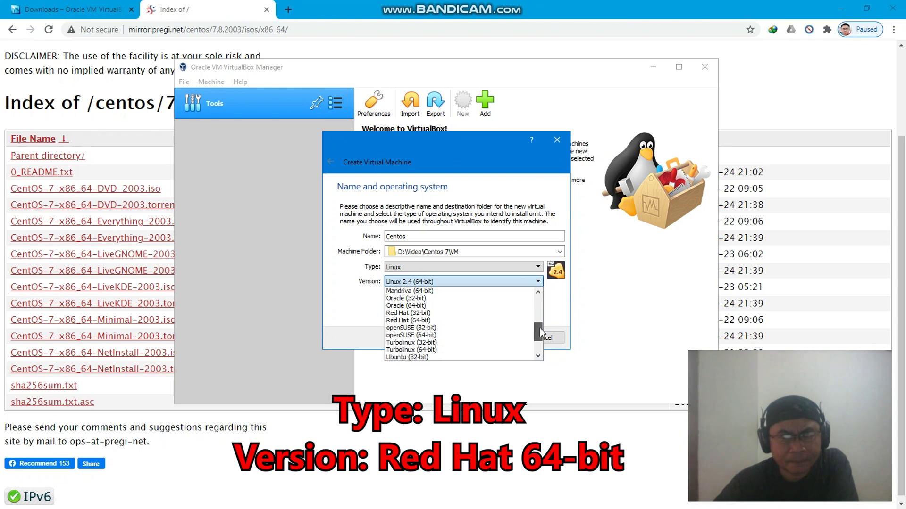
left_click(466, 321)
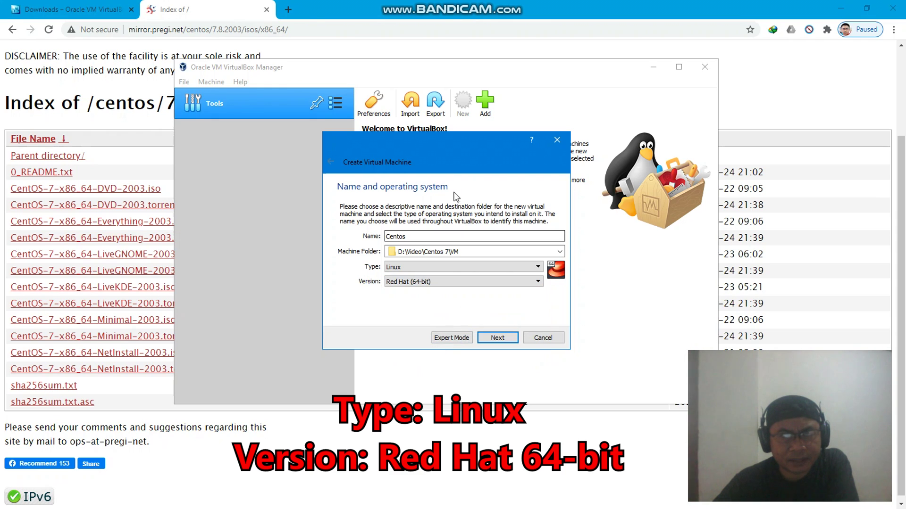
left_click_drag(427, 145, 454, 136)
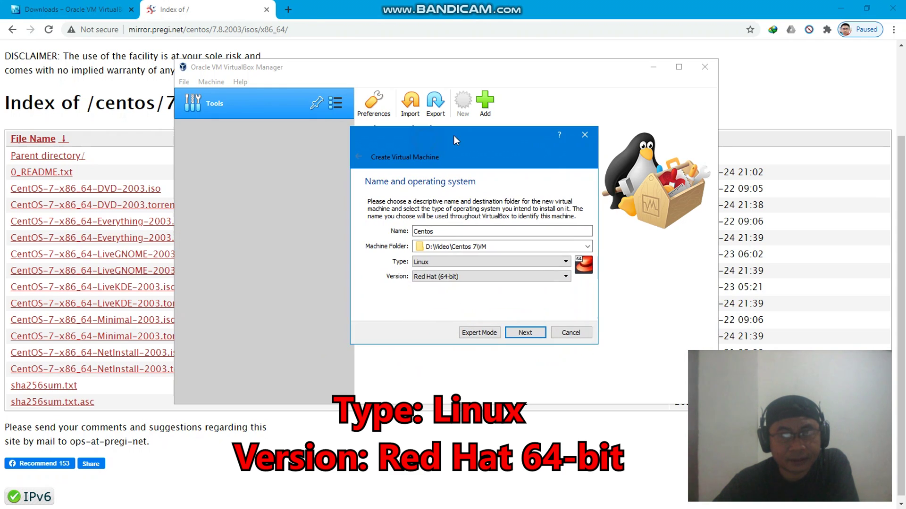
left_click(566, 276)
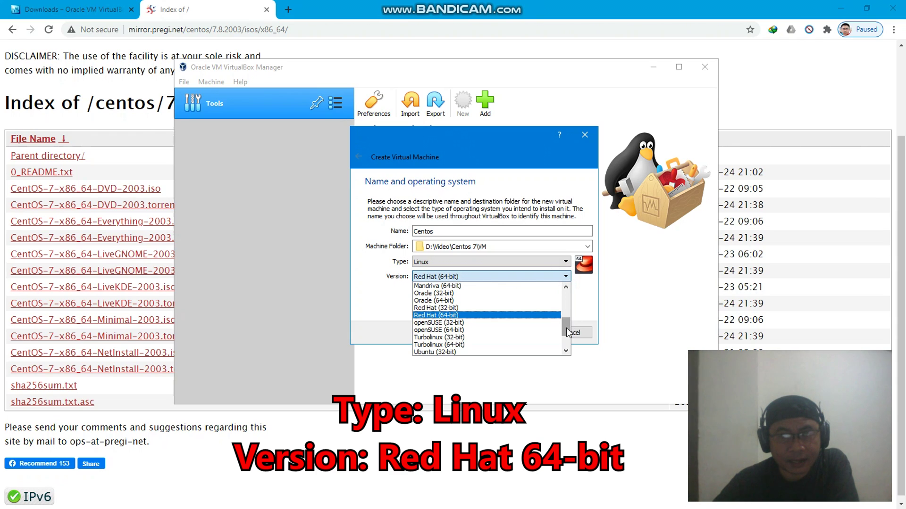
left_click(510, 317)
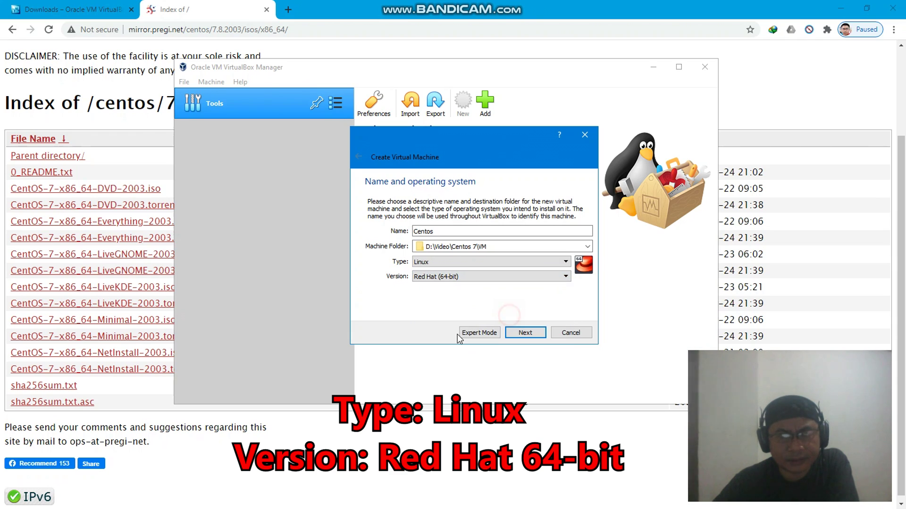
left_click(522, 333)
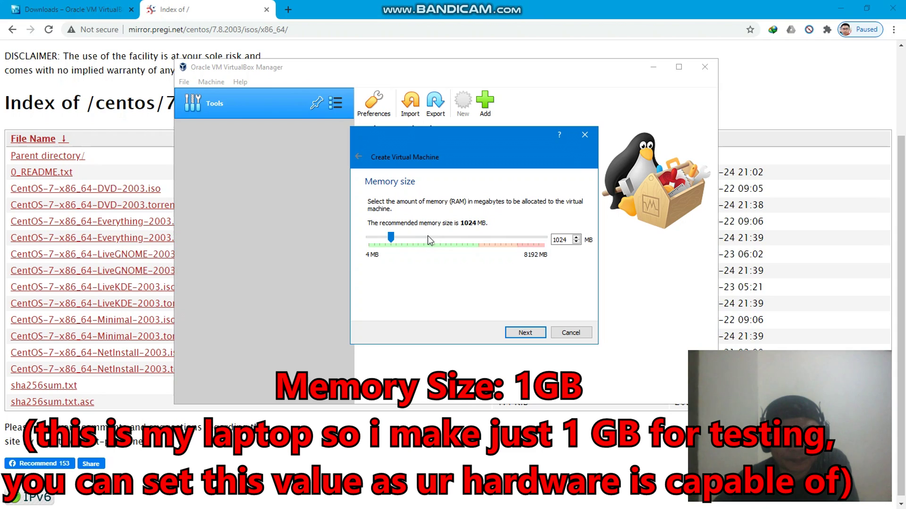
Keep 1024 MB memory and create a dynamically allocated 8.00 GB Centos.vdi hard disk
left_click(525, 333)
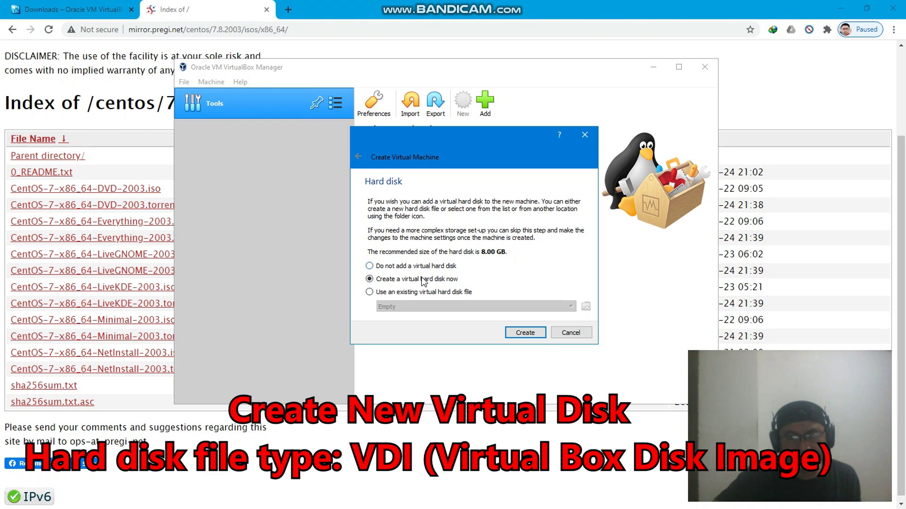
left_click(519, 333)
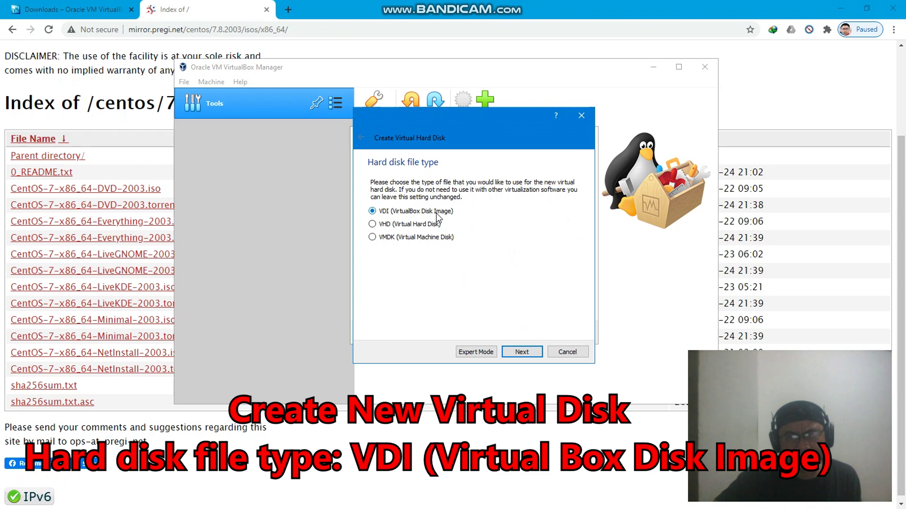
left_click(525, 350)
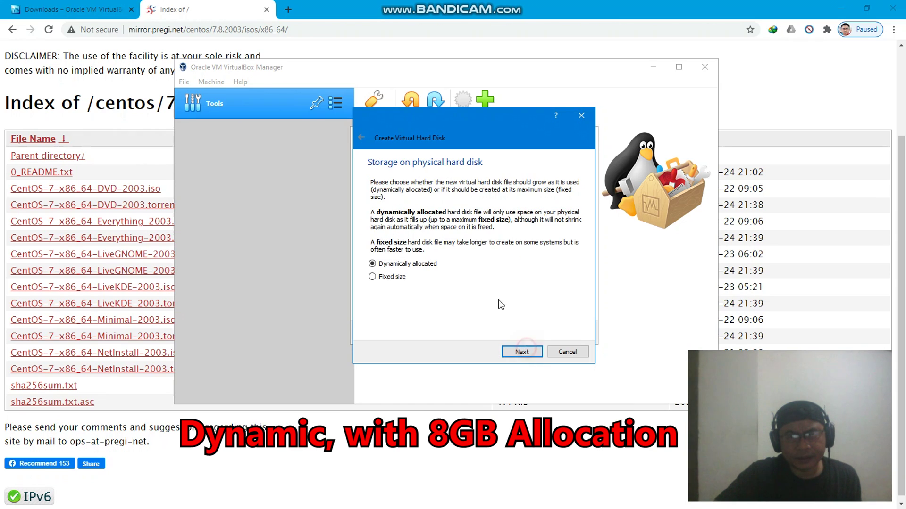
left_click(531, 355)
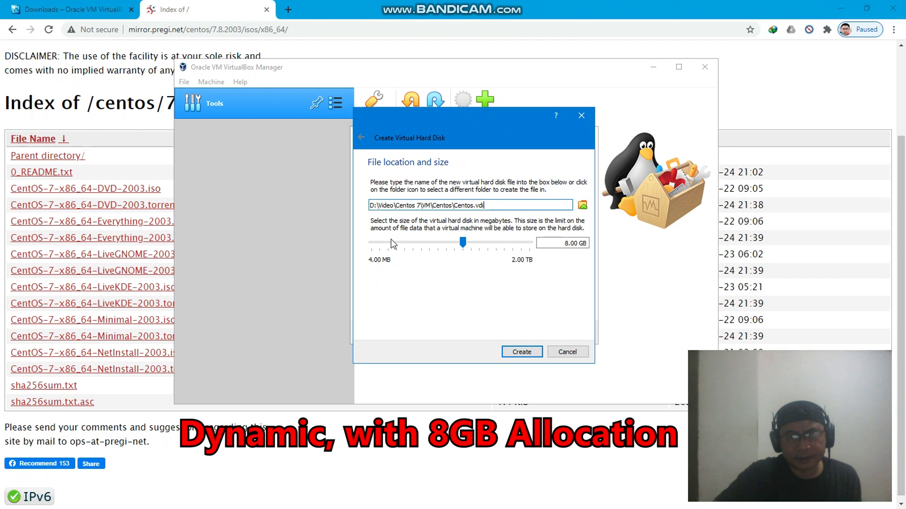
left_click(522, 352)
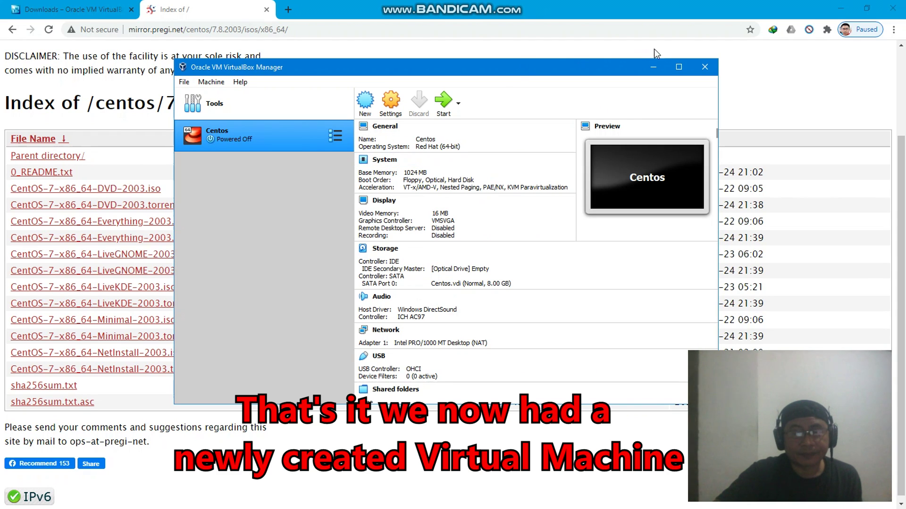
Mount CentOS-7-x86_64-Minimal-2003.iso from the Centos 7 folder in the Centos VM's optical drive
left_click_drag(591, 69, 596, 66)
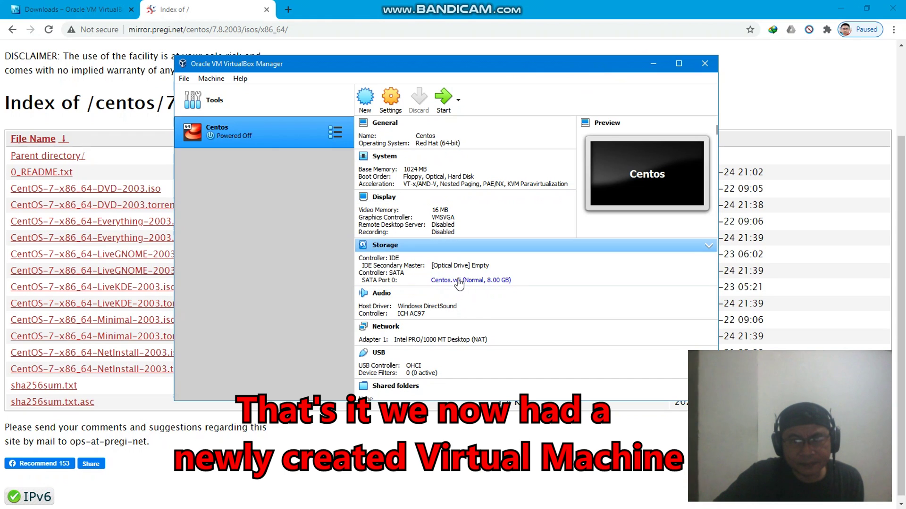
scroll(489, 313, "down", 1)
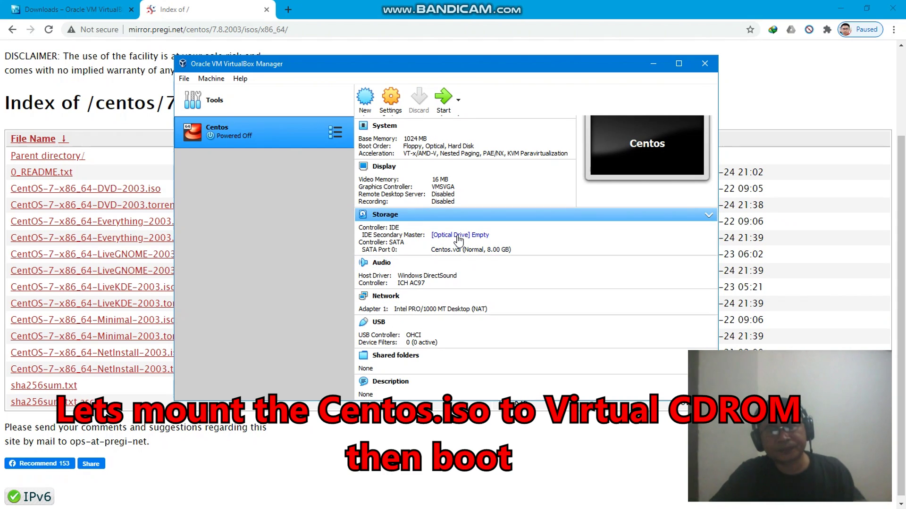
left_click(485, 240)
left_click(519, 255)
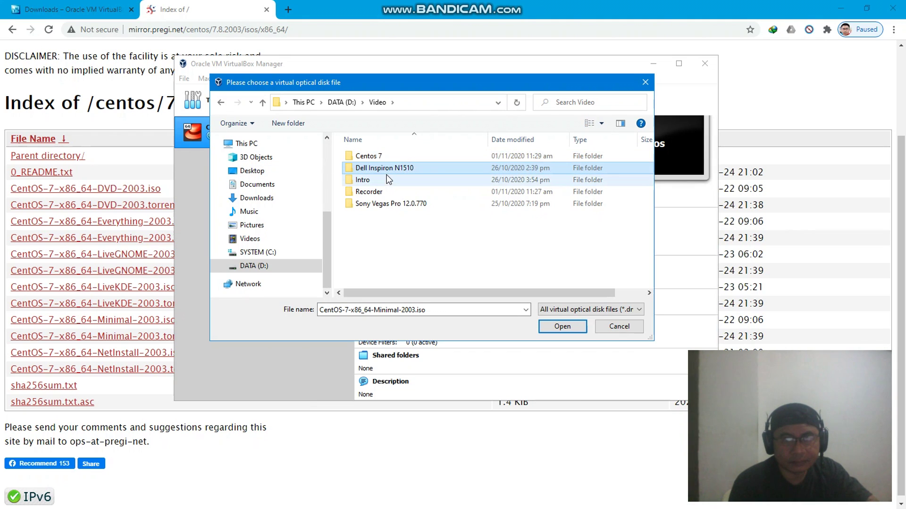
double_click(388, 159)
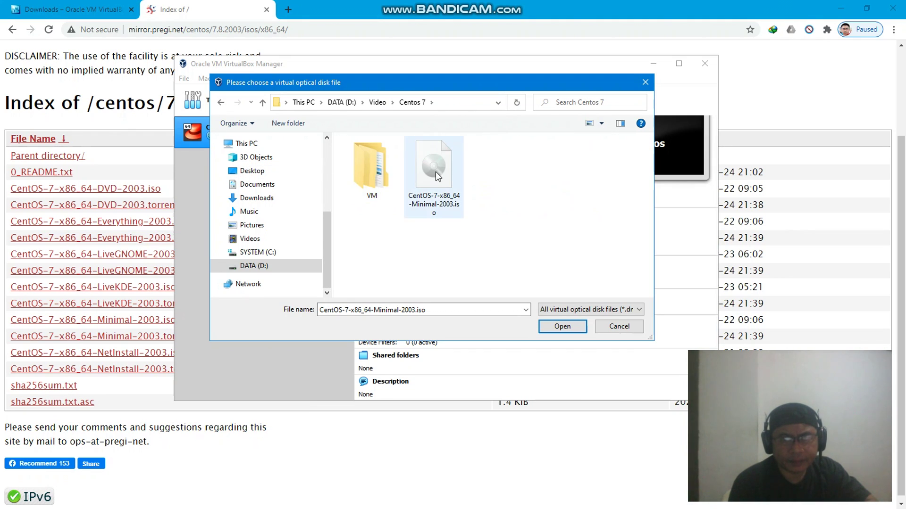
left_click(449, 182)
left_click(558, 327)
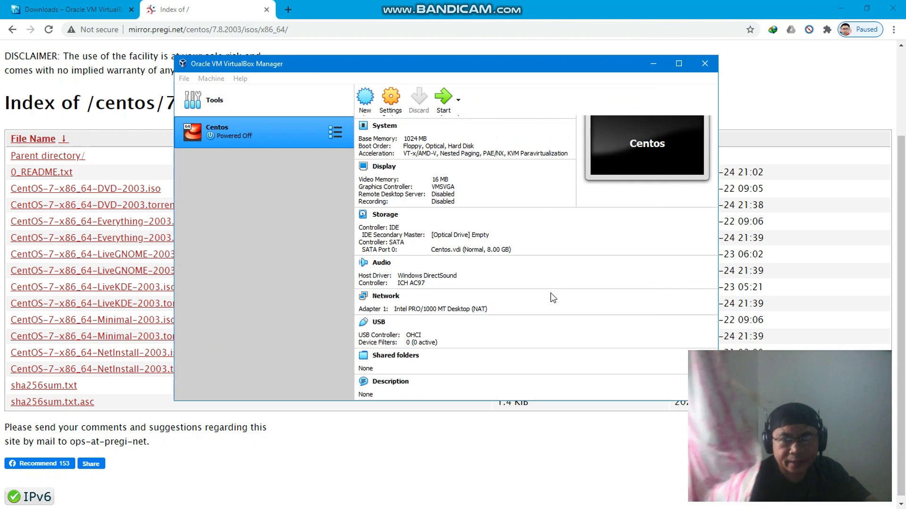
left_click(680, 63)
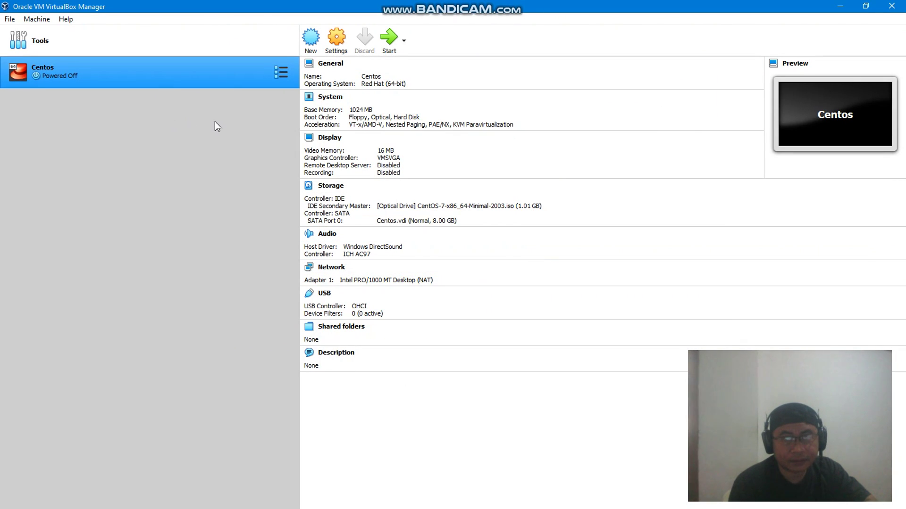
Start the Centos VM and boot the Install CentOS 7 entry
right_click(231, 83)
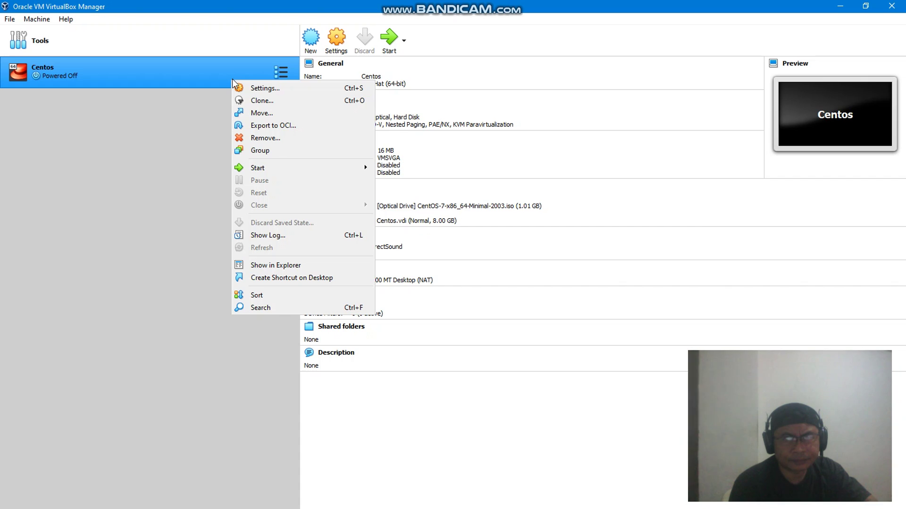
left_click(389, 46)
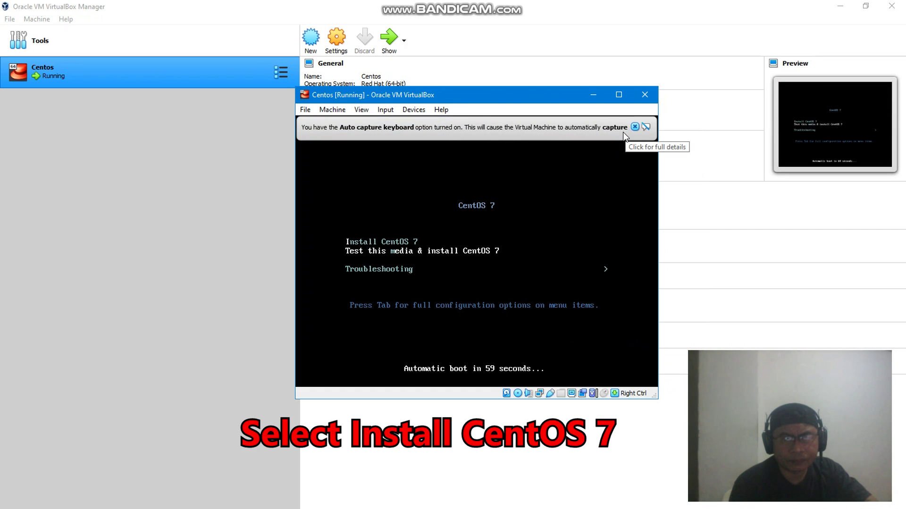
key("Down")
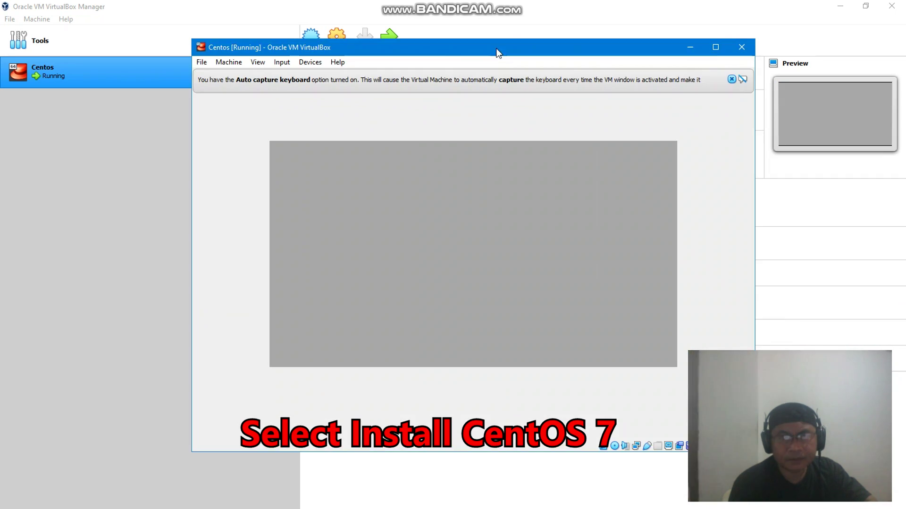
left_click_drag(496, 50, 358, 43)
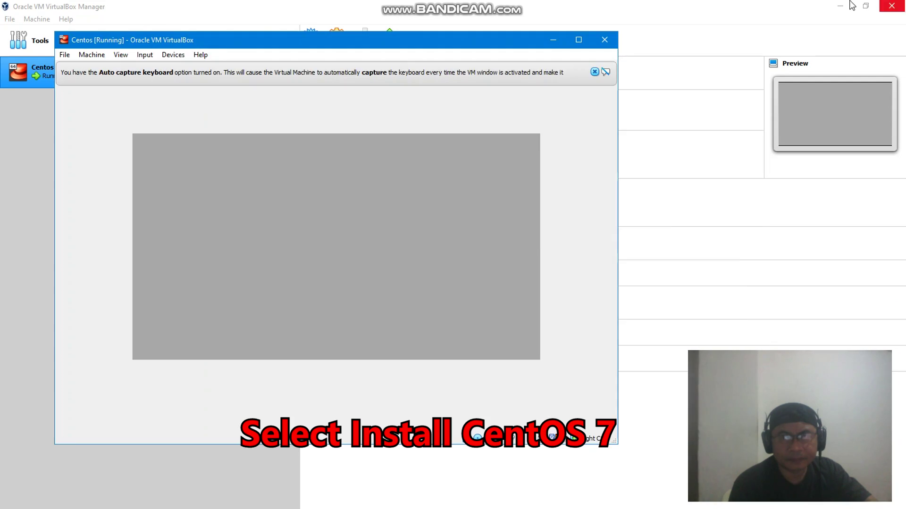
left_click(849, 8)
left_click(851, 13)
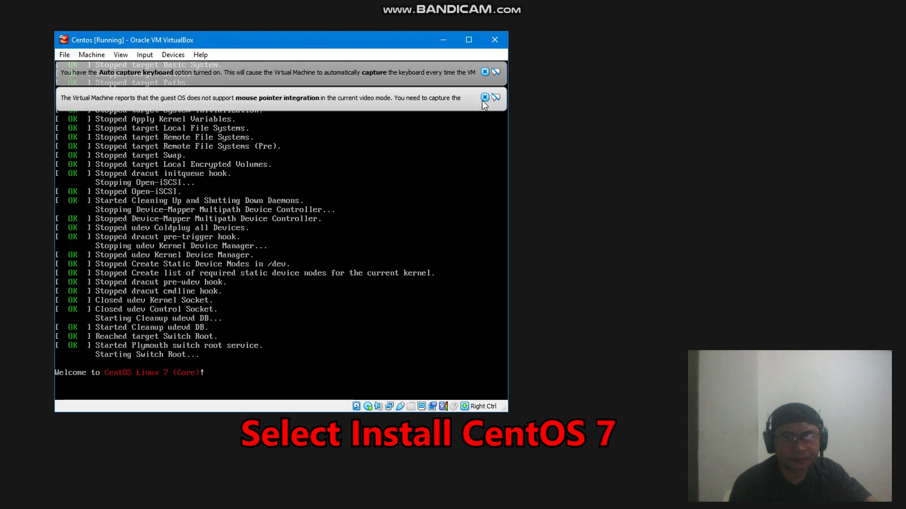
Dismiss the mouse and keyboard capture notices and switch the VM to full-screen mode
left_click(485, 97)
left_click(485, 72)
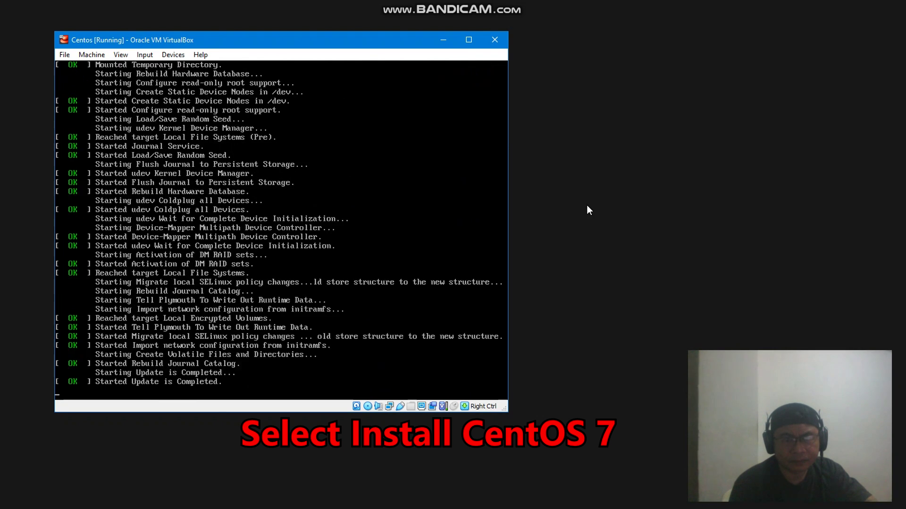
left_click(420, 215)
key("Return")
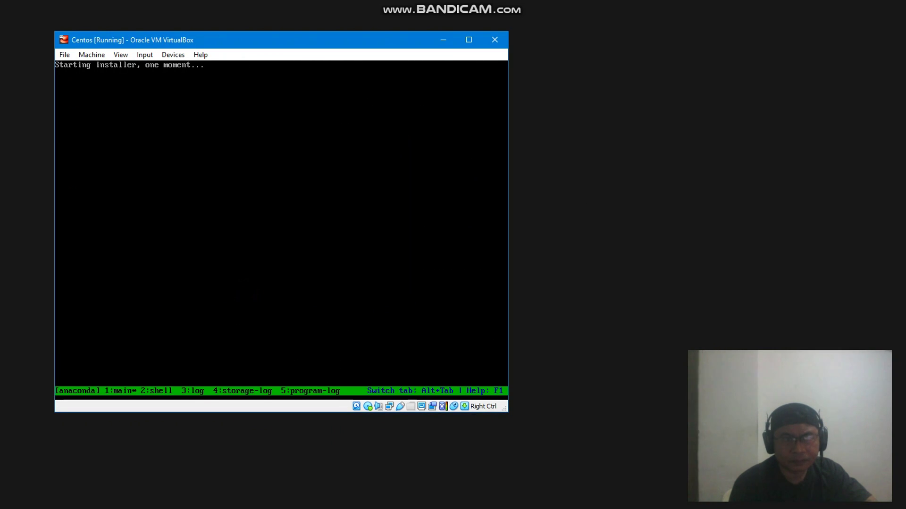
key("Control_R")
left_click_drag(507, 411, 614, 483)
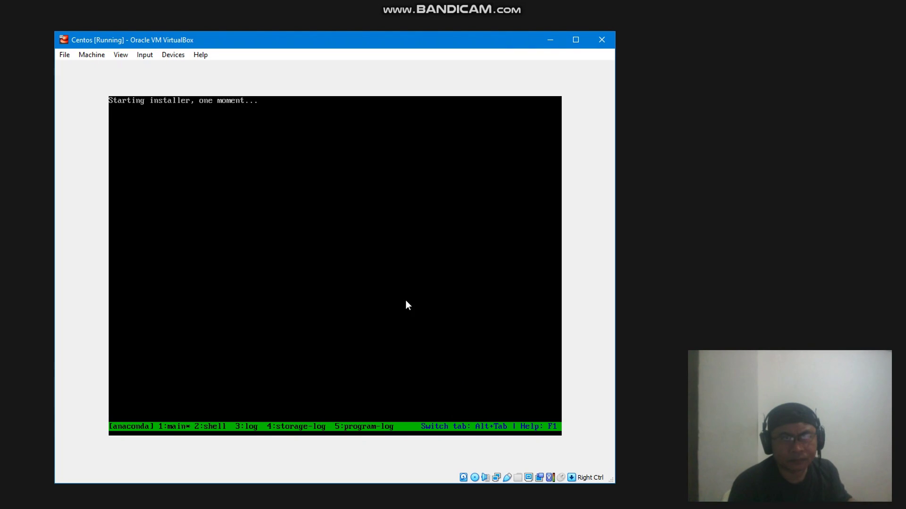
left_click(121, 53)
left_click(141, 66)
left_click(311, 307)
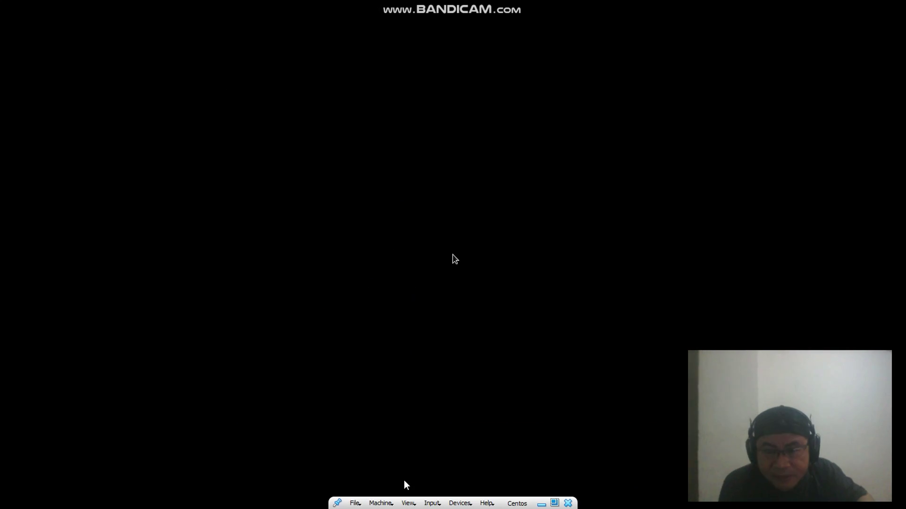
left_click(476, 193)
Keep English as the installer language and select Asia/Manila on the timezone map
key("Return")
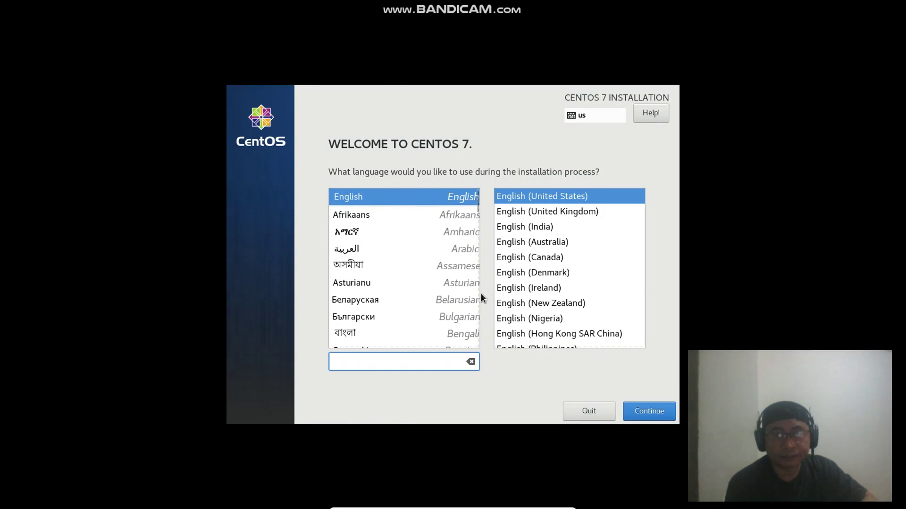
left_click(648, 418)
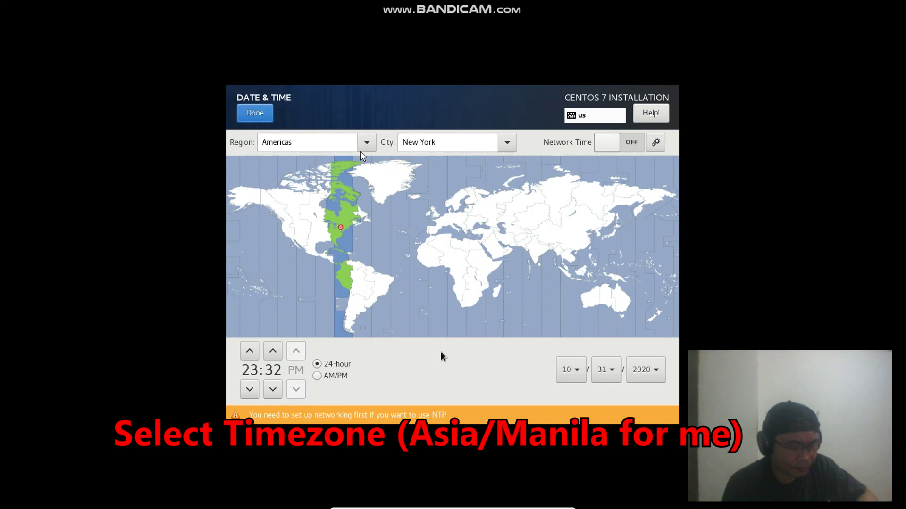
left_click(440, 353)
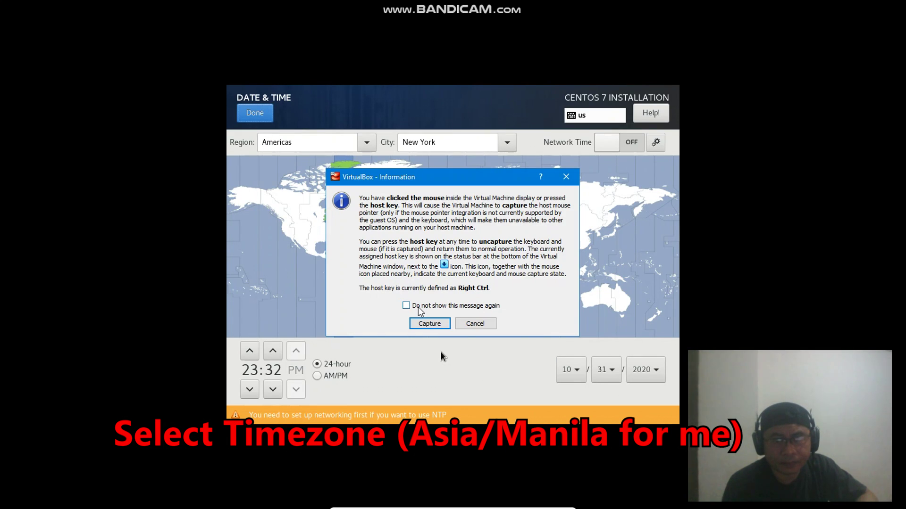
left_click(427, 324)
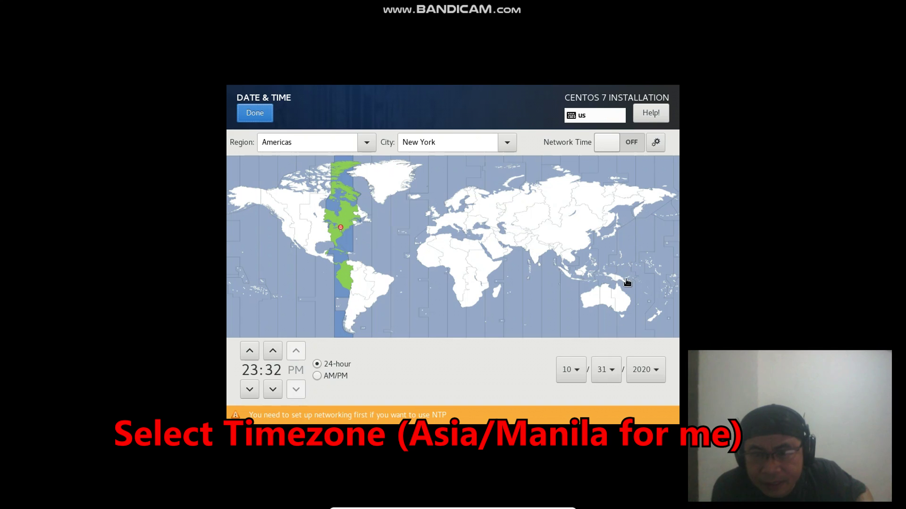
left_click(606, 277)
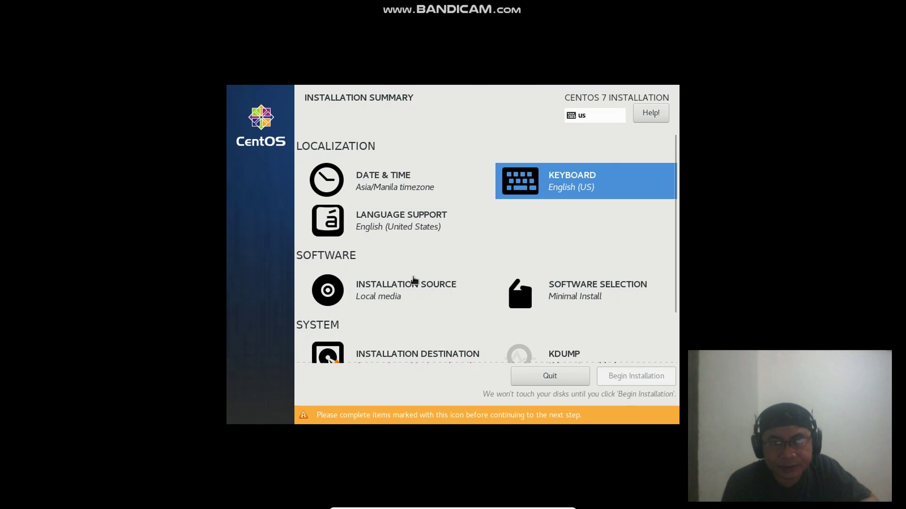
scroll(542, 331, "down", 3)
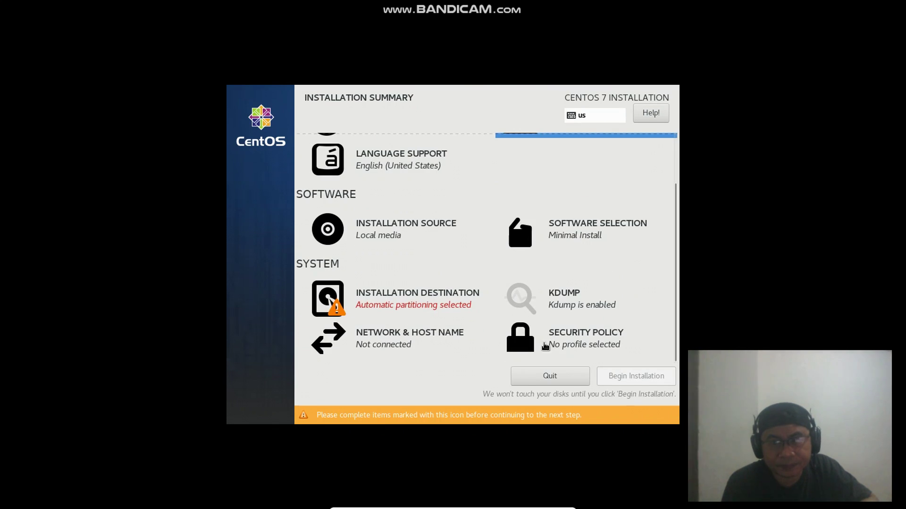
Choose manual partitioning and add a 1GB /boot mount point
left_click(372, 301)
scroll(424, 330, "down", 1)
left_click(469, 351)
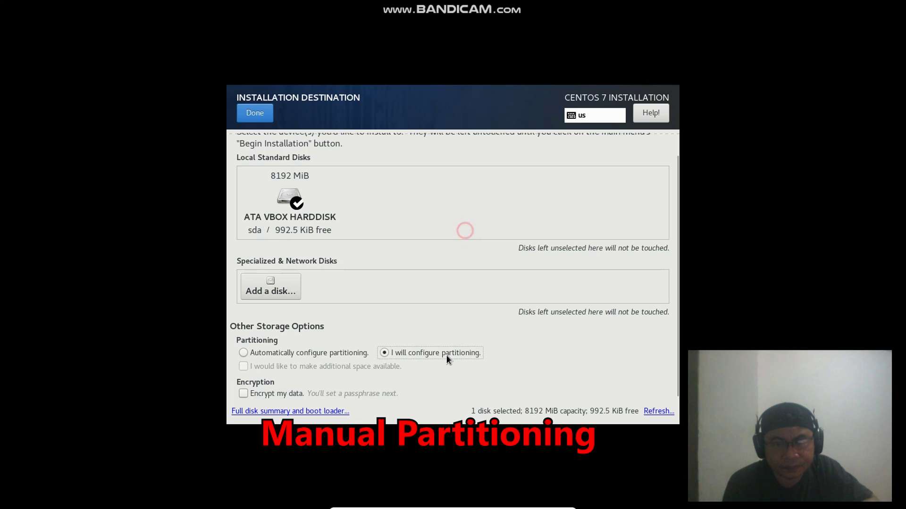
left_click(244, 113)
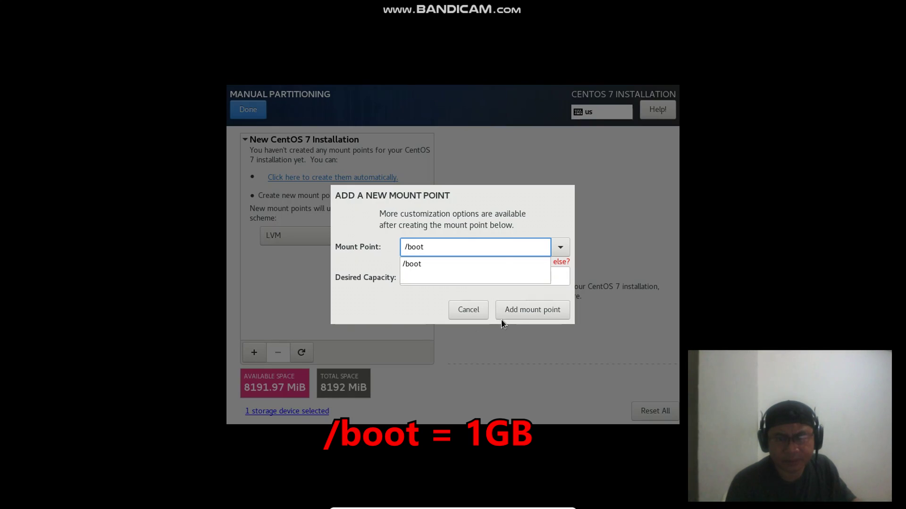
key("Tab")
type("1GB")
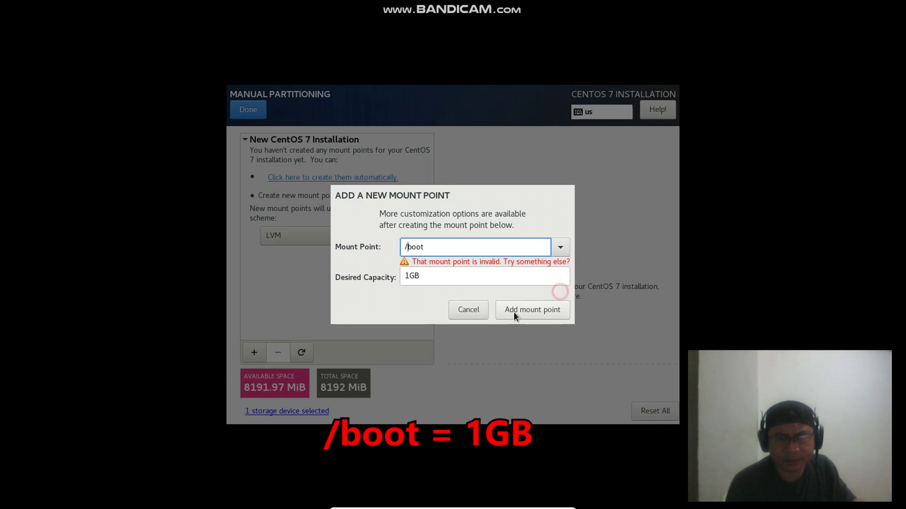
left_click(560, 247)
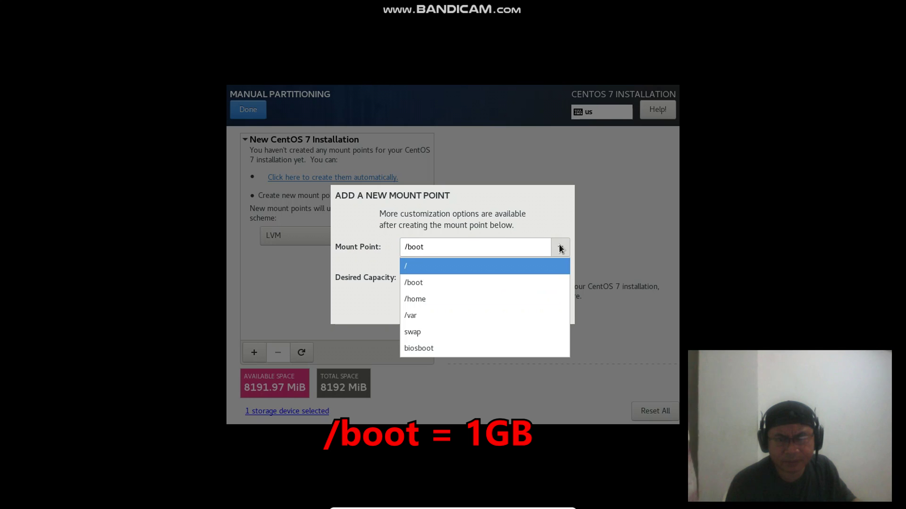
left_click(451, 284)
left_click(527, 315)
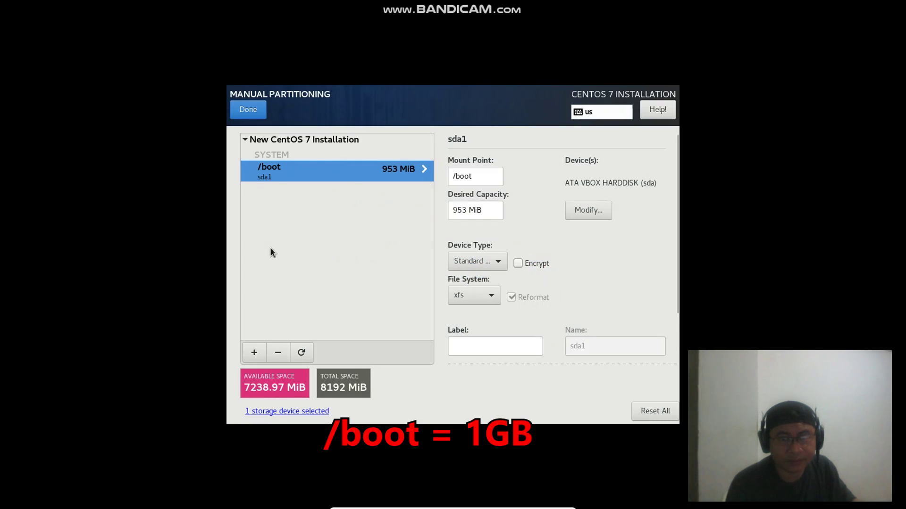
Add a 4GB swap mount point and a / mount point using the remaining space
left_click(254, 352)
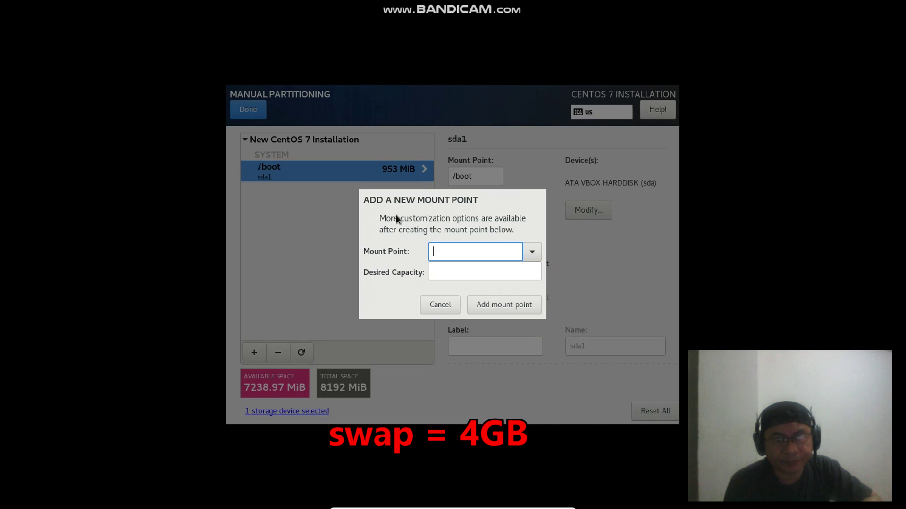
left_click(532, 249)
left_click(452, 320)
left_click(456, 271)
type("4GB")
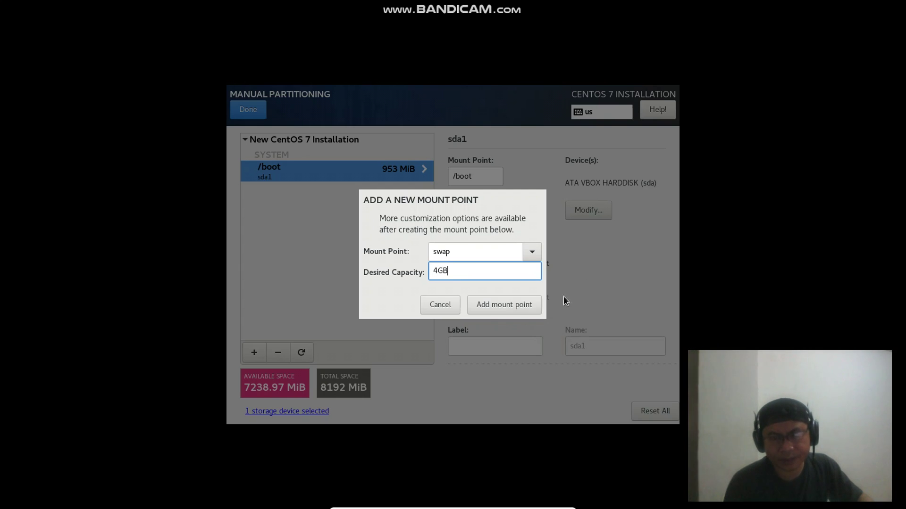
left_click(510, 308)
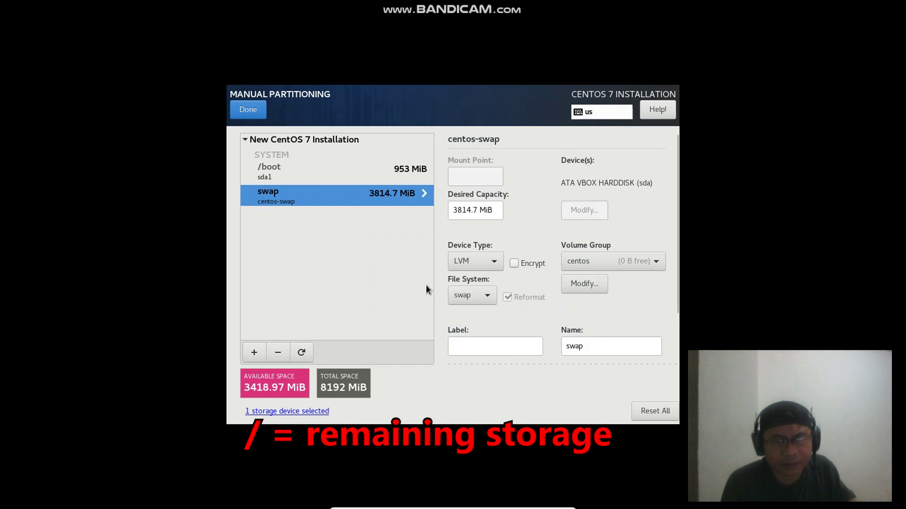
left_click(249, 354)
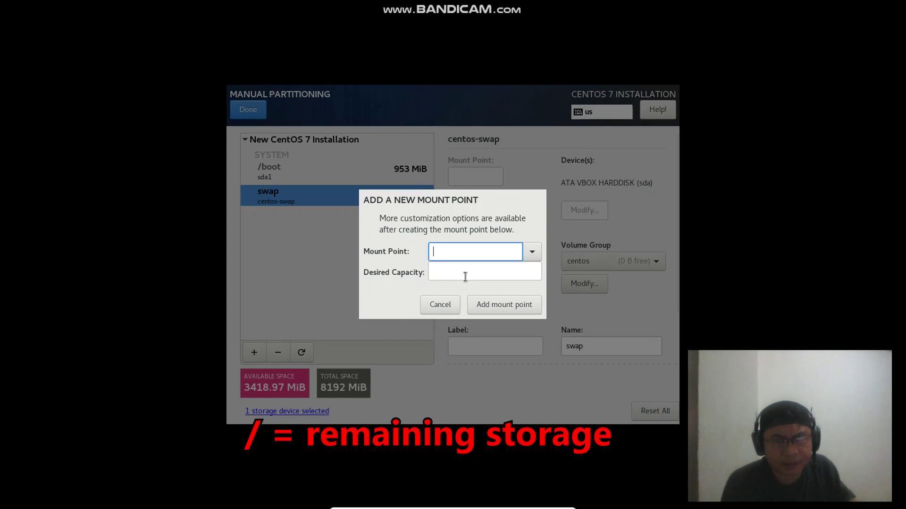
left_click(532, 251)
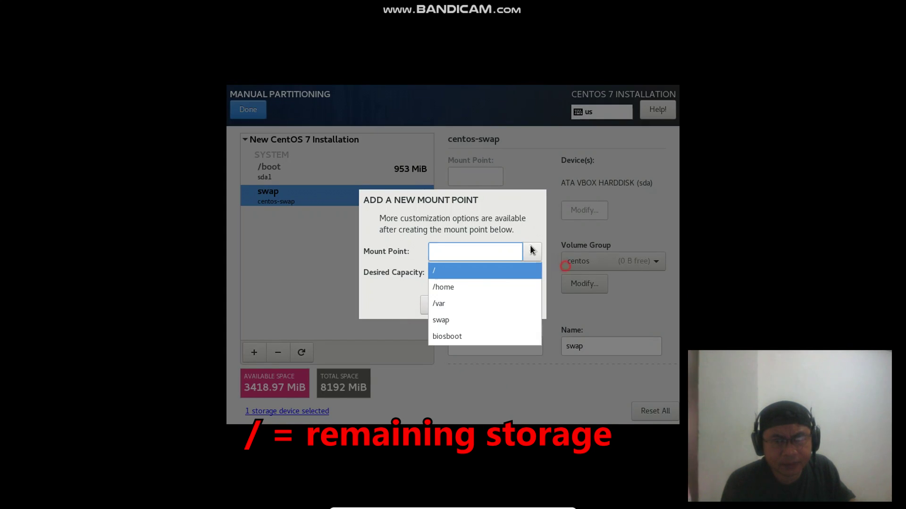
left_click(497, 272)
left_click(497, 304)
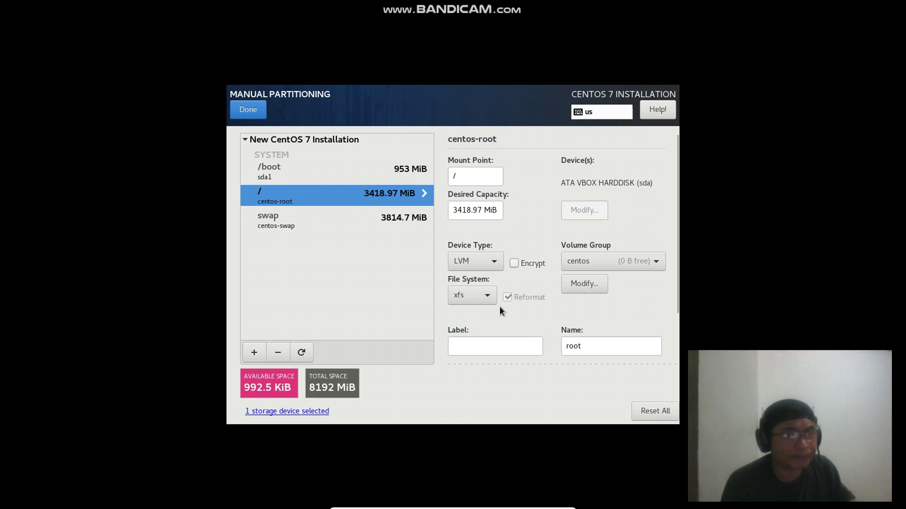
left_click(298, 171)
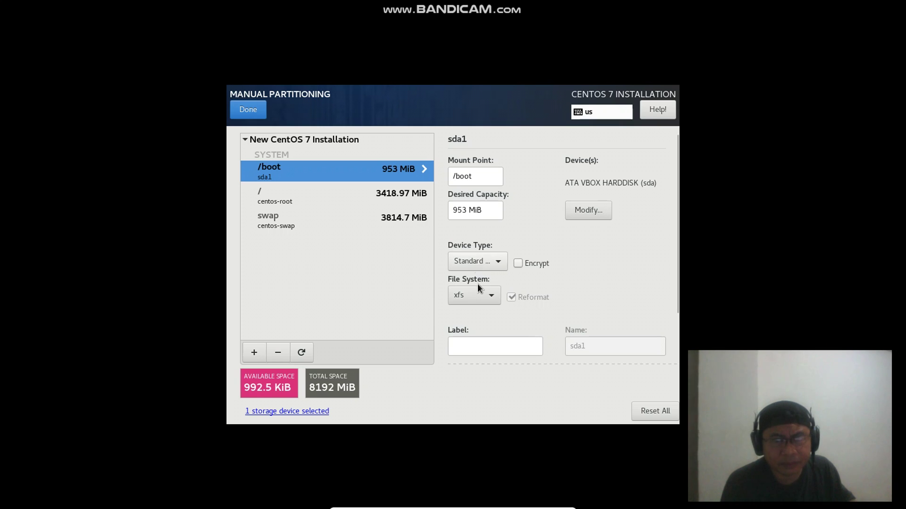
Change the file system of the /boot and / partitions to ext4
left_click(489, 297)
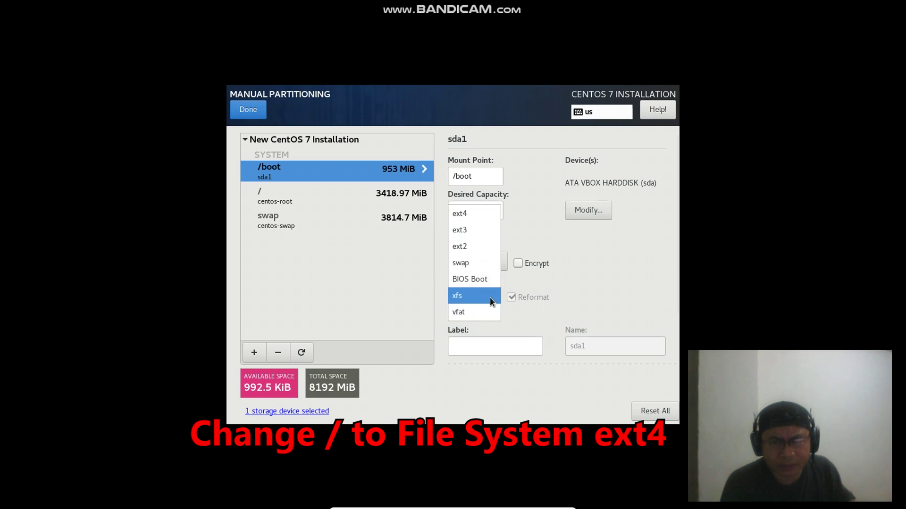
left_click(473, 215)
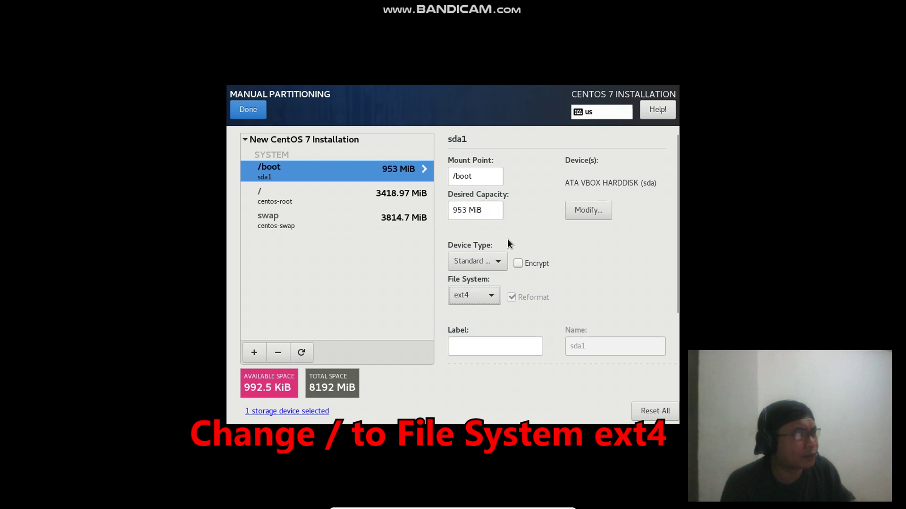
left_click(292, 202)
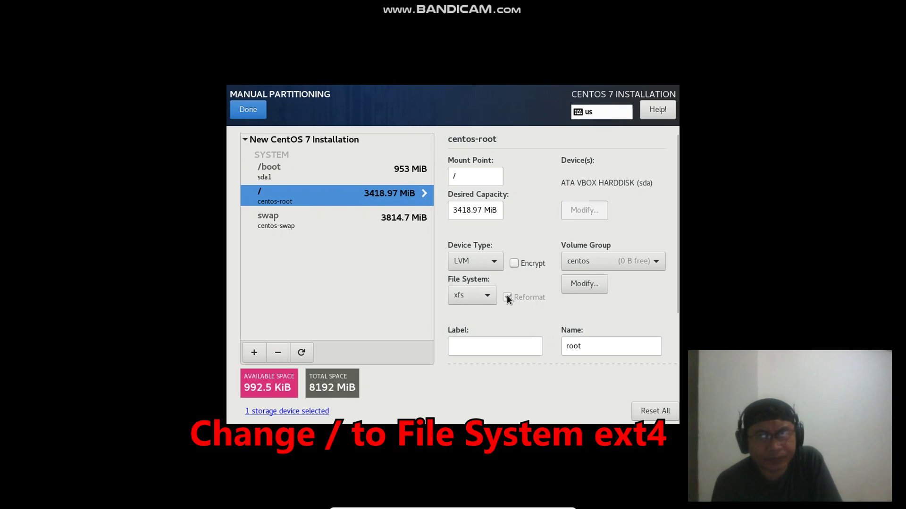
left_click(495, 295)
left_click(472, 214)
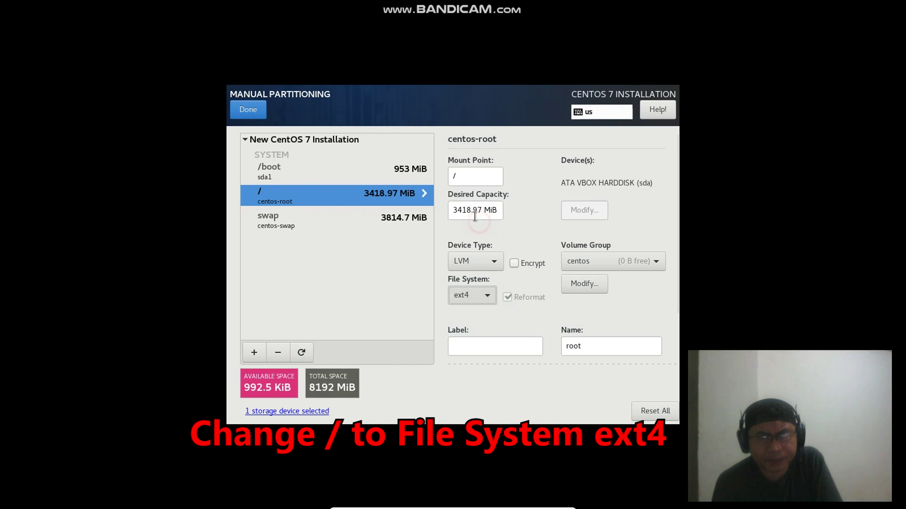
Review the swap, /boot and / partition settings
left_click(339, 224)
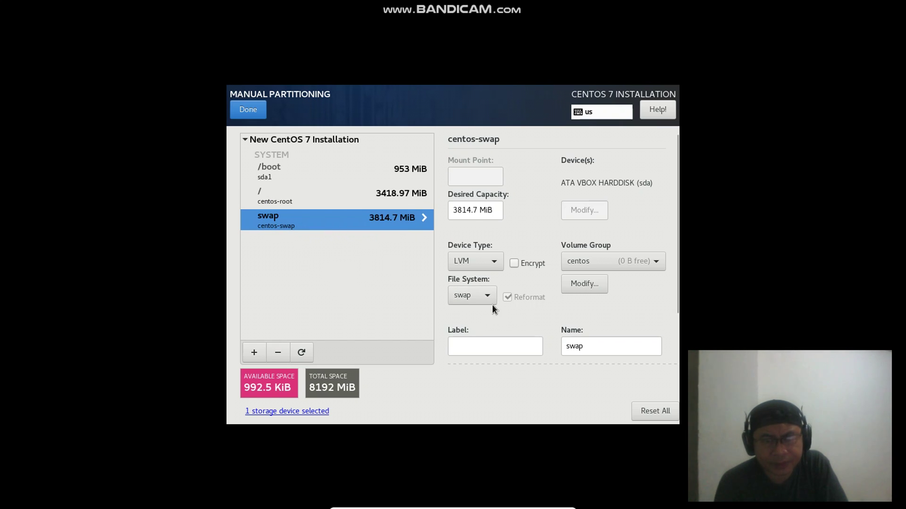
left_click(273, 174)
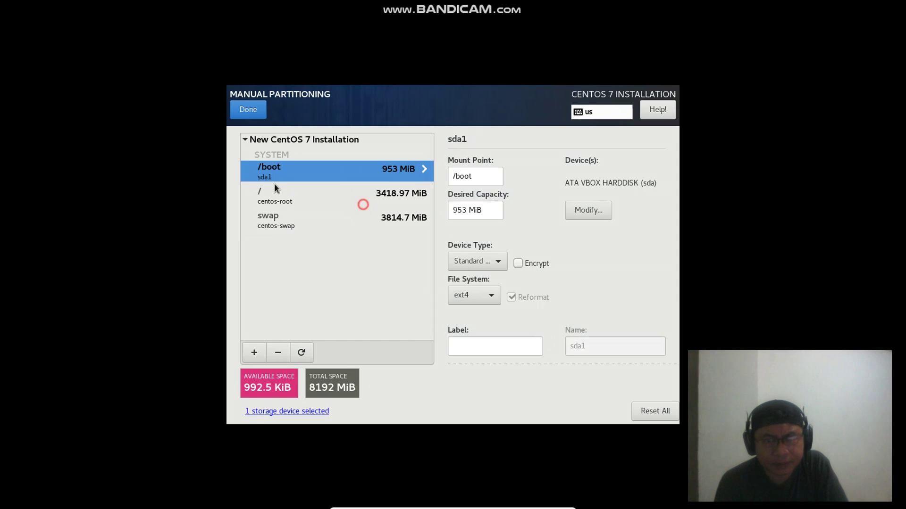
left_click(277, 198)
left_click(284, 221)
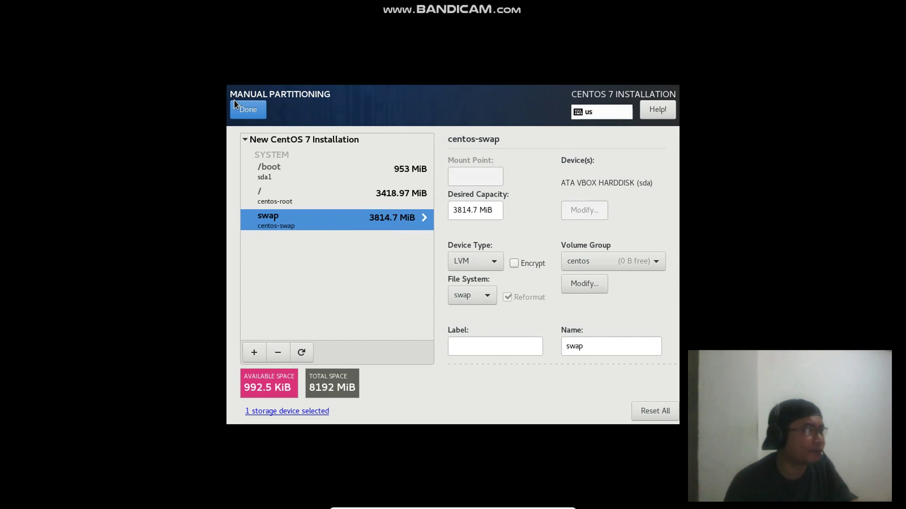
Accept the partitioning changes in the Summary of Changes dialog, then go to Network & Host Name
left_click(240, 111)
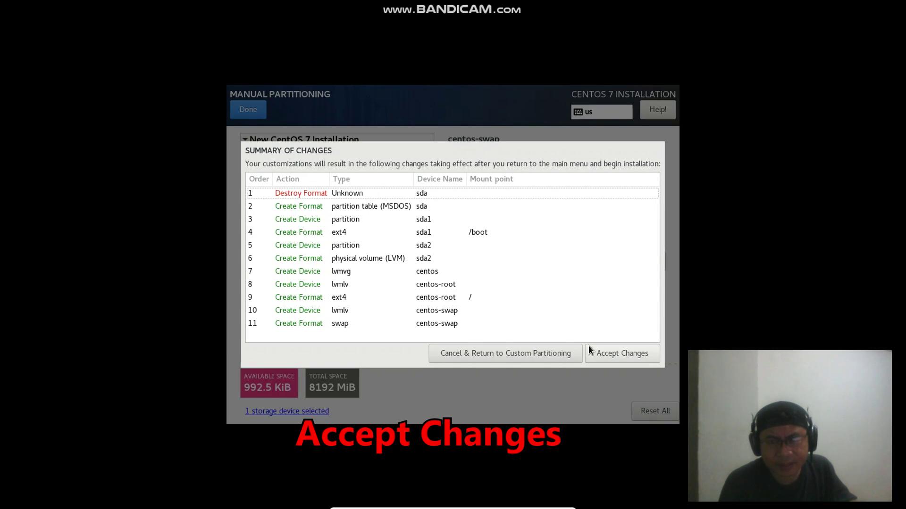
left_click(612, 354)
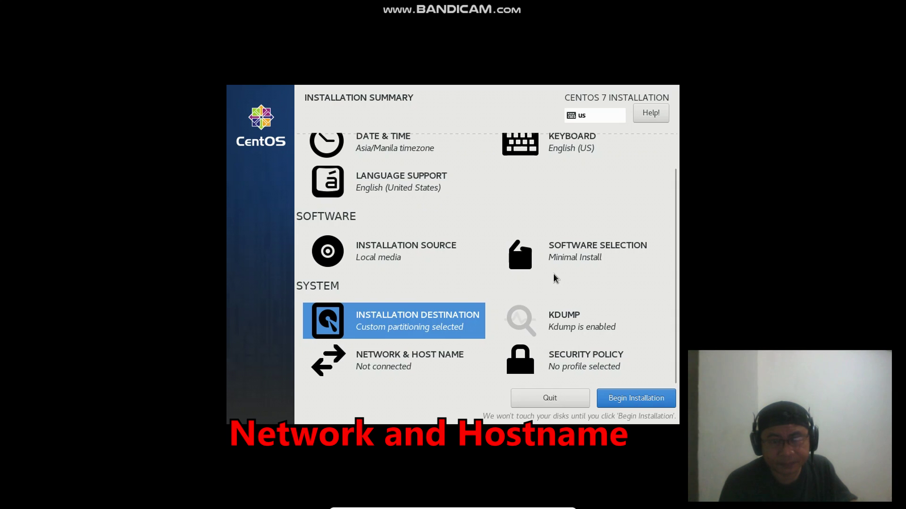
left_click(363, 368)
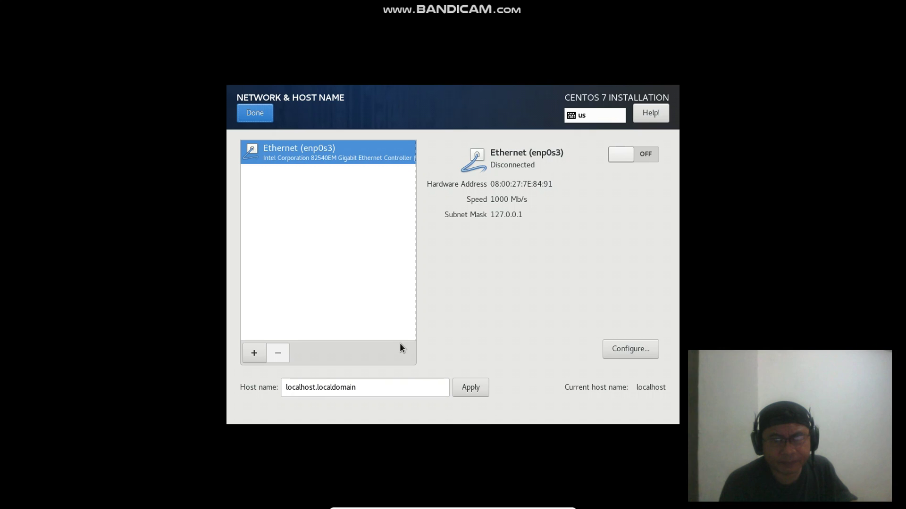
Replace localhost.localdomain with host name flairesupport.local, turn on enp0s3 Ethernet, and apply
left_click(372, 394)
left_click_drag(372, 394, 227, 344)
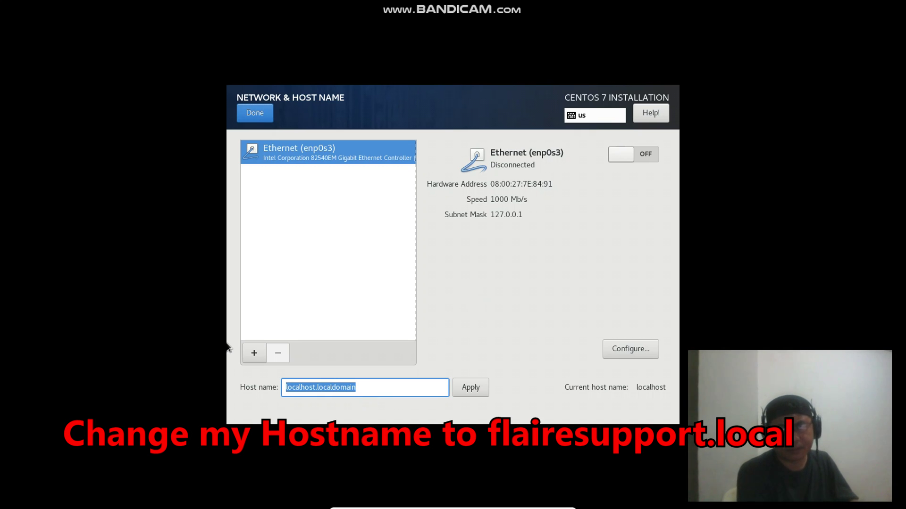
type("flairesupport.local")
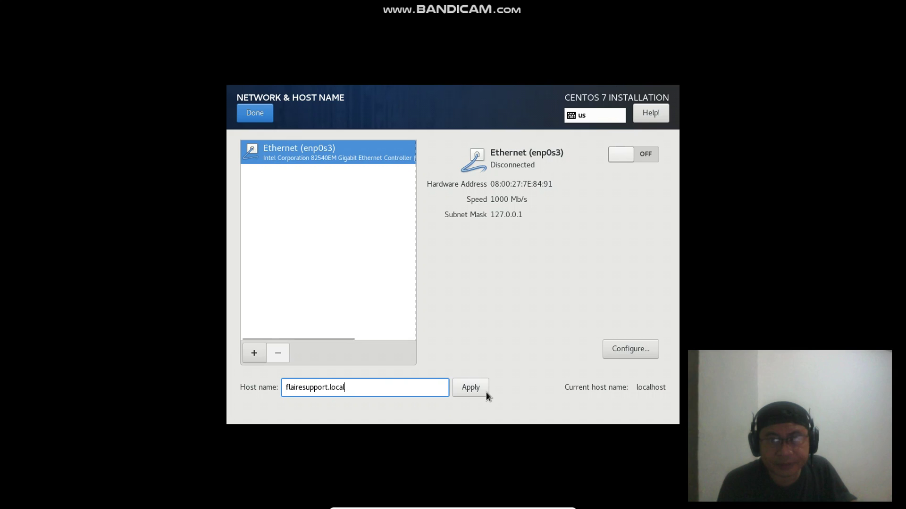
left_click(641, 158)
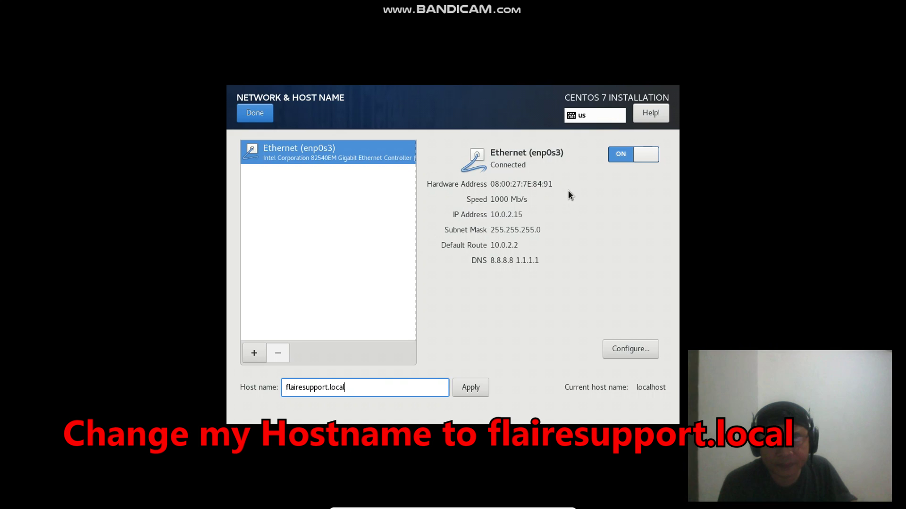
left_click(465, 392)
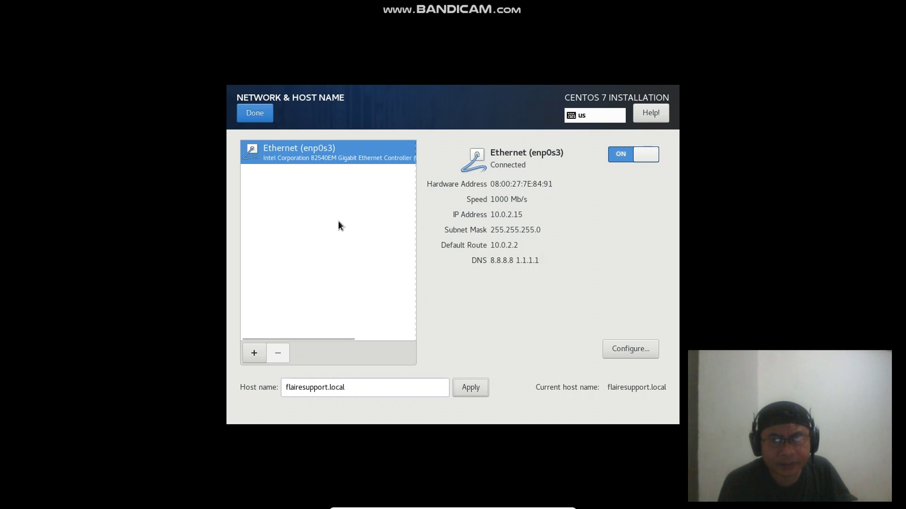
left_click(262, 119)
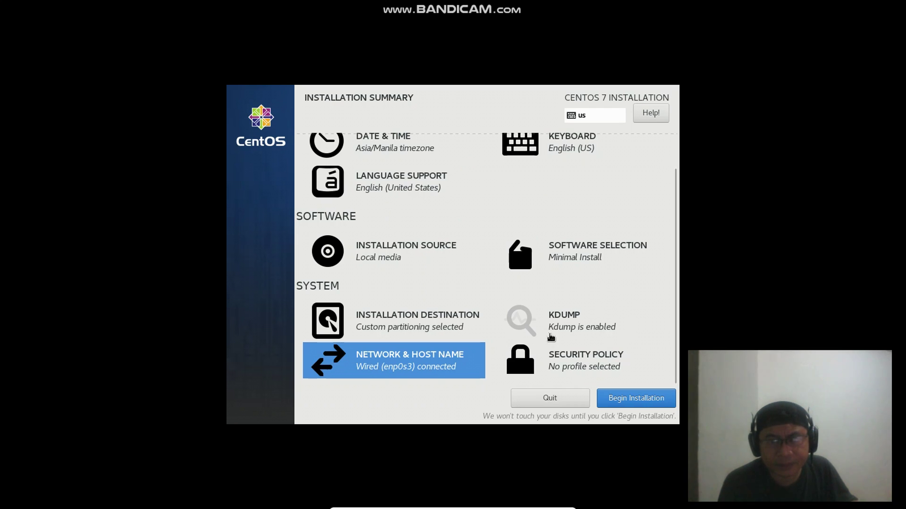
Begin the installation and set a root password, accepting the short-password warning
left_click(628, 396)
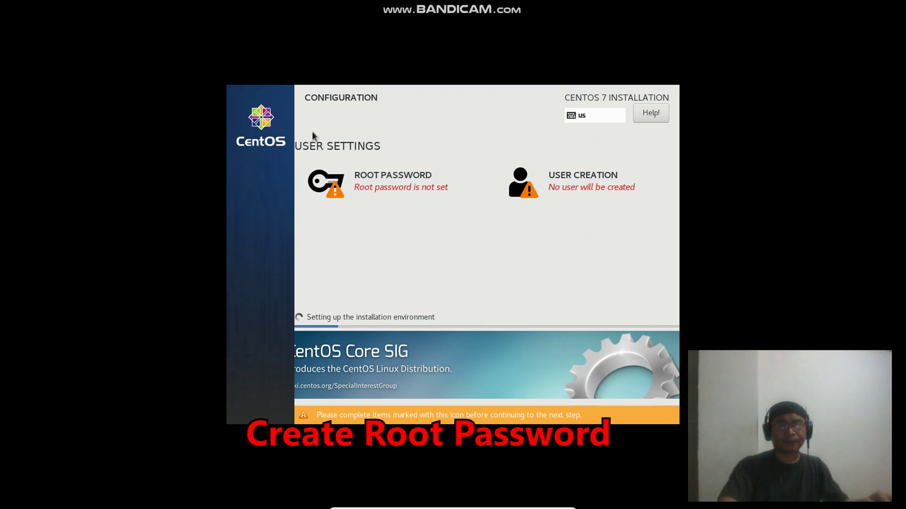
left_click(383, 182)
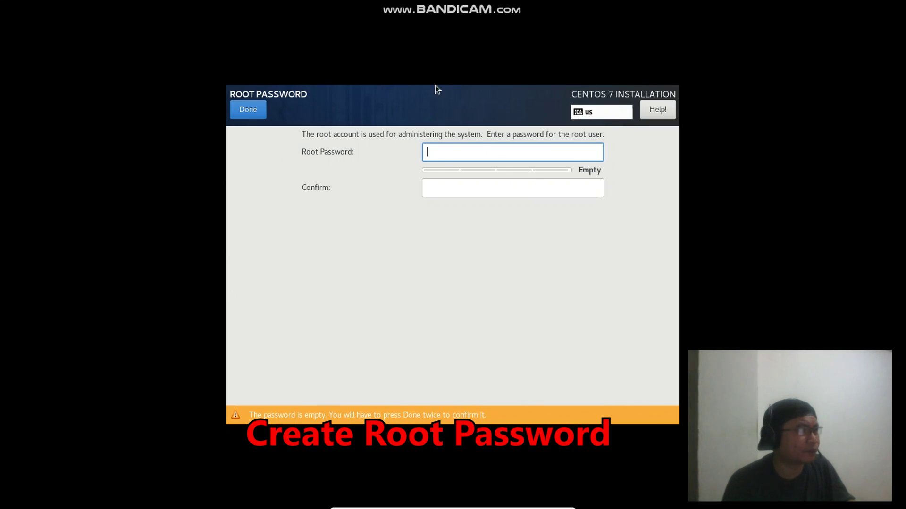
type("1234")
key("Tab")
type("1234")
left_click(253, 113)
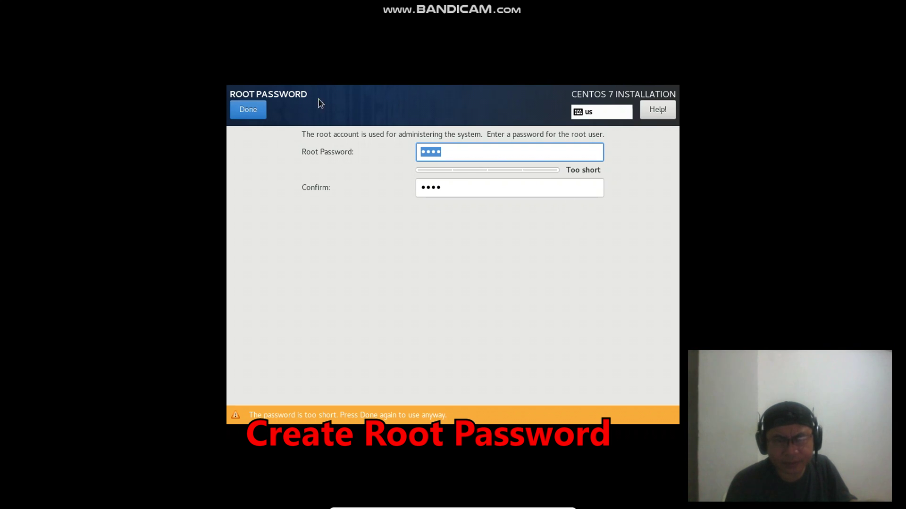
left_click(250, 112)
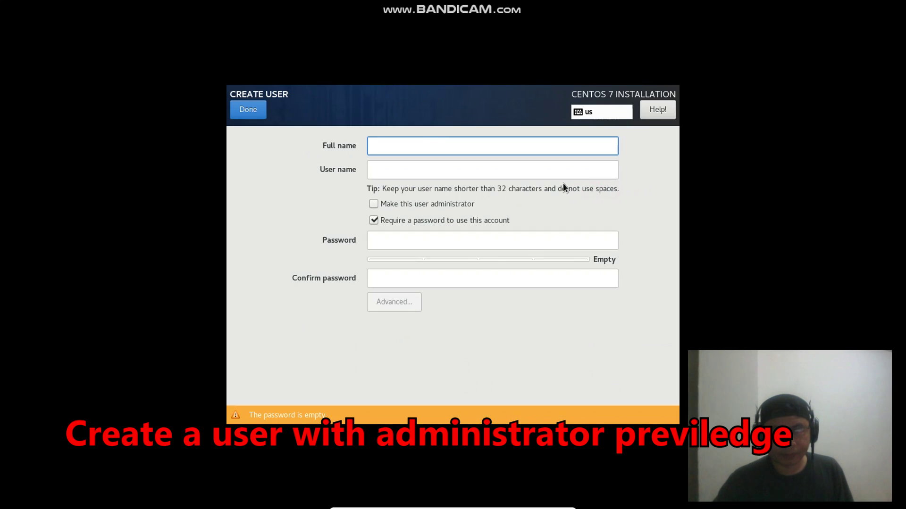
Enter the user's full name and user name, and make the user an administrator
type("s")
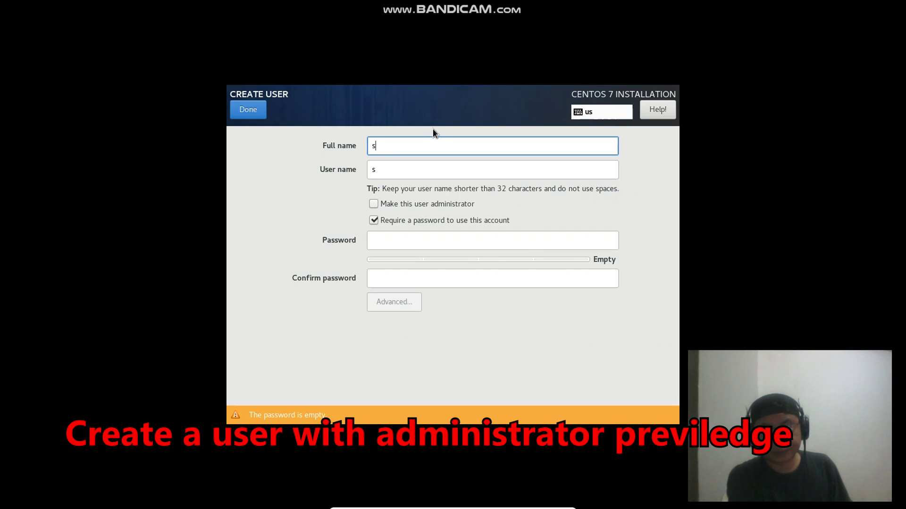
type("erafin capili")
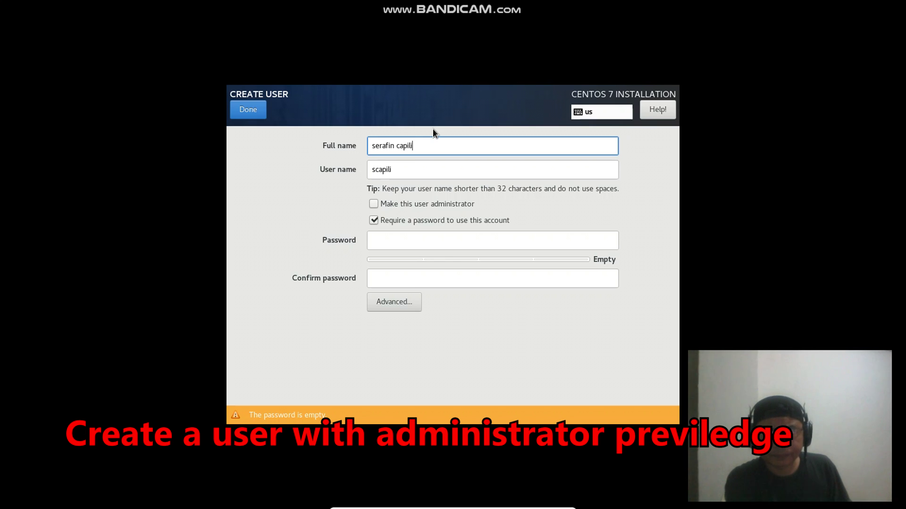
left_click_drag(439, 169, 264, 163)
type("serafin")
left_click(371, 207)
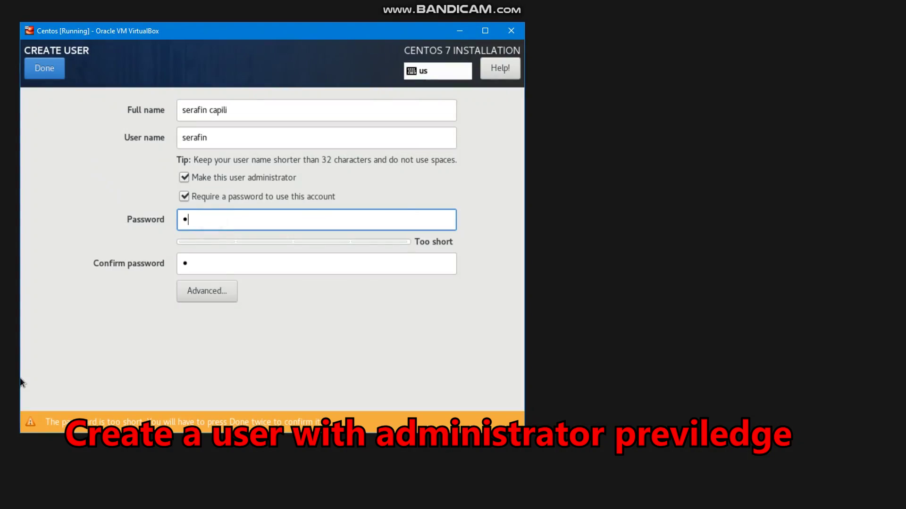
Enter and confirm the user's password, accepting the weak-password warning to finish
type("•")
key("BackSpace")
key("BackSpace")
type("••••••")
key("Tab")
type("••••••")
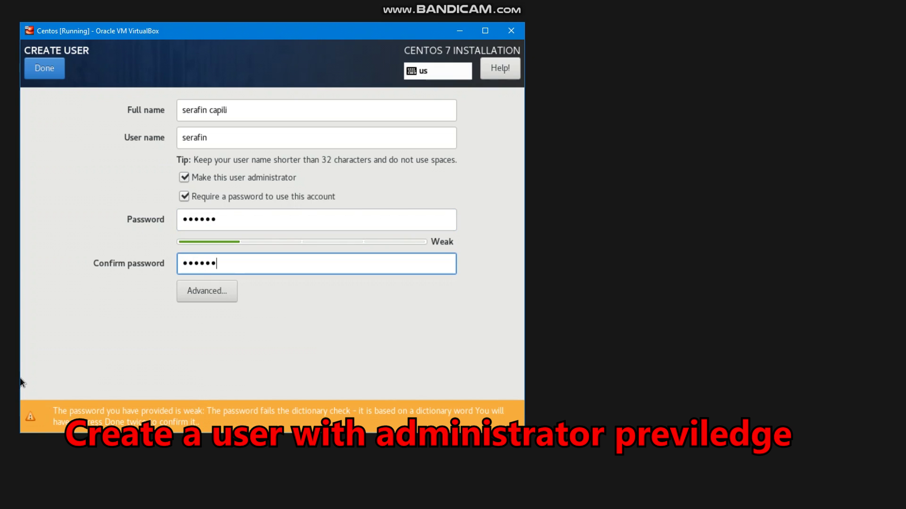
left_click(35, 78)
left_click(42, 73)
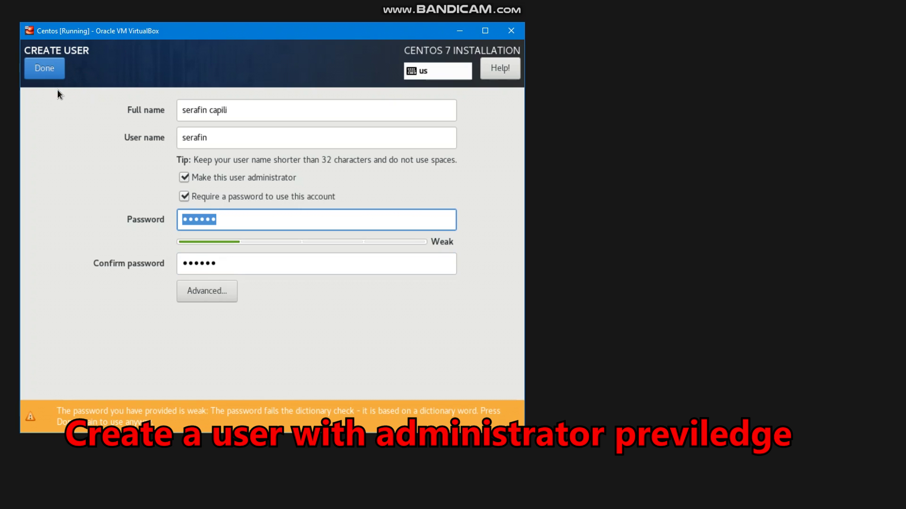
left_click(55, 75)
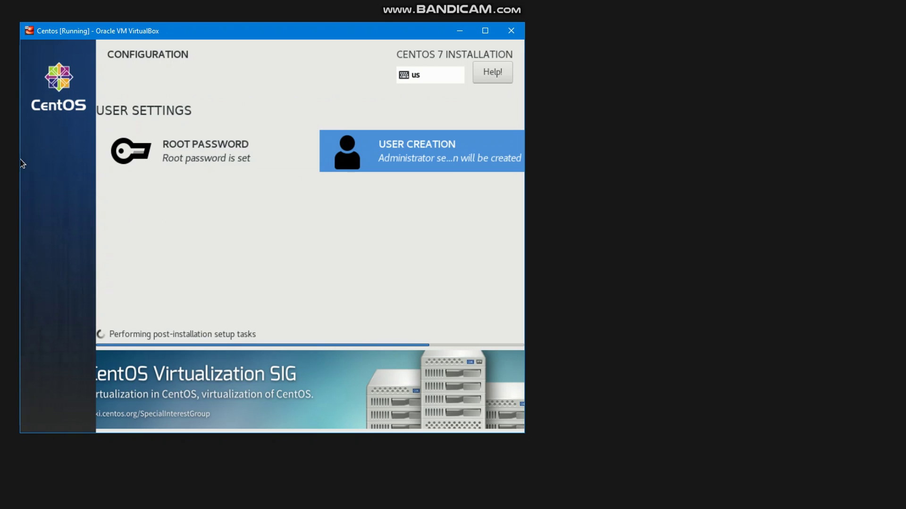
Enlarge and reposition the VM window while installation finishes and the VM reboots
left_click_drag(524, 432, 679, 495)
left_click_drag(378, 32, 373, 23)
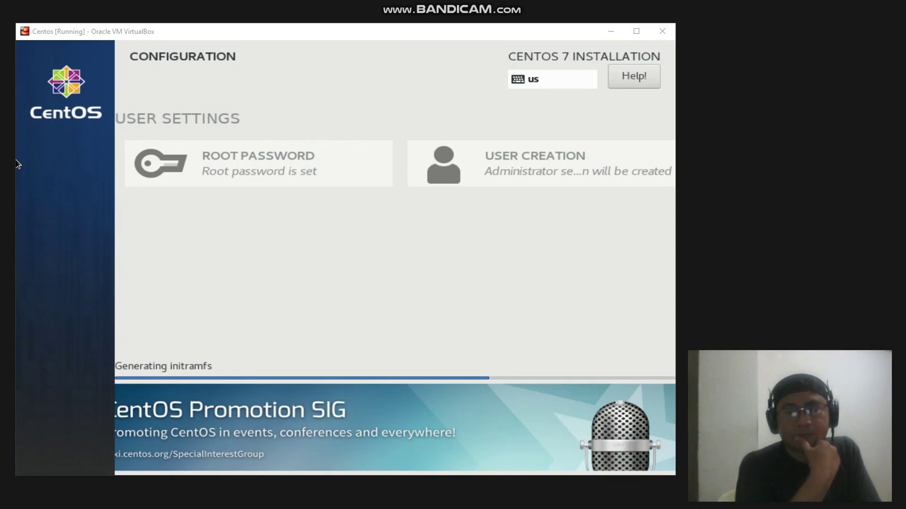
left_click(470, 283)
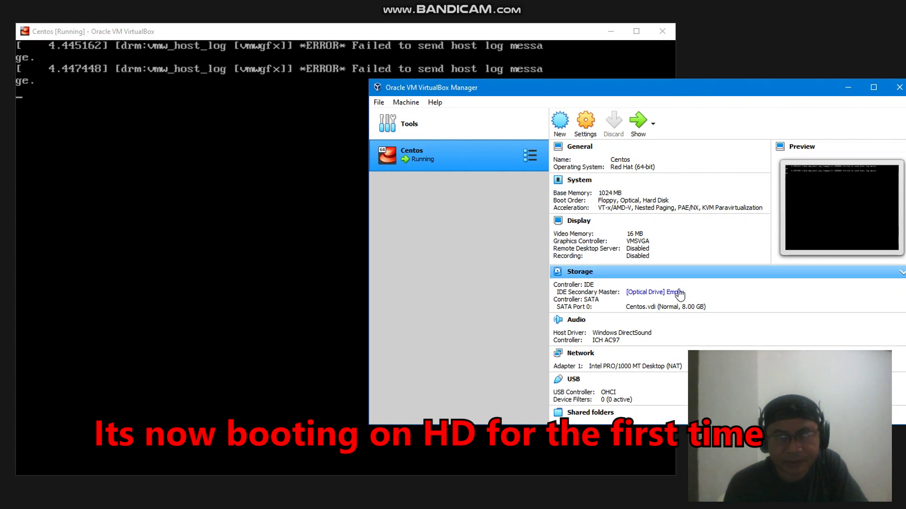
Minimize VirtualBox Manager and run sudo yum -y update, entering the sudo password
left_click(846, 87)
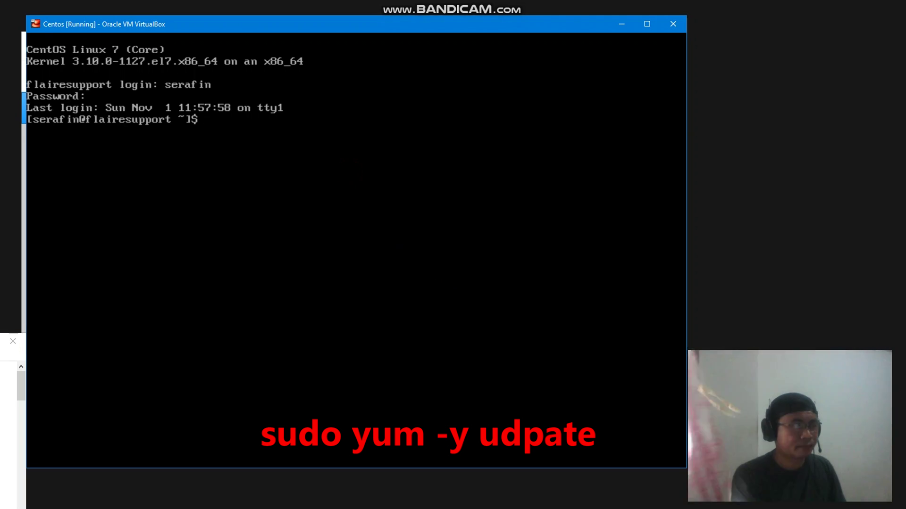
type("sudo")
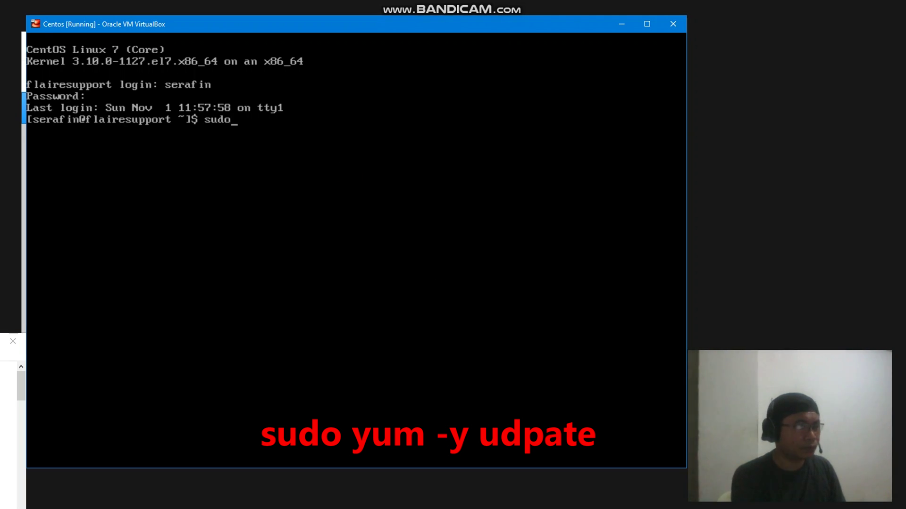
type(" yum -y update")
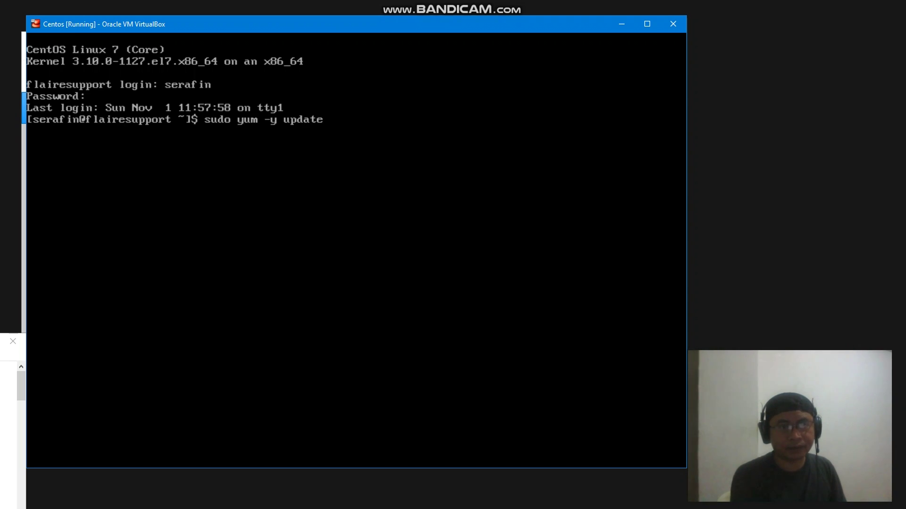
key("Return")
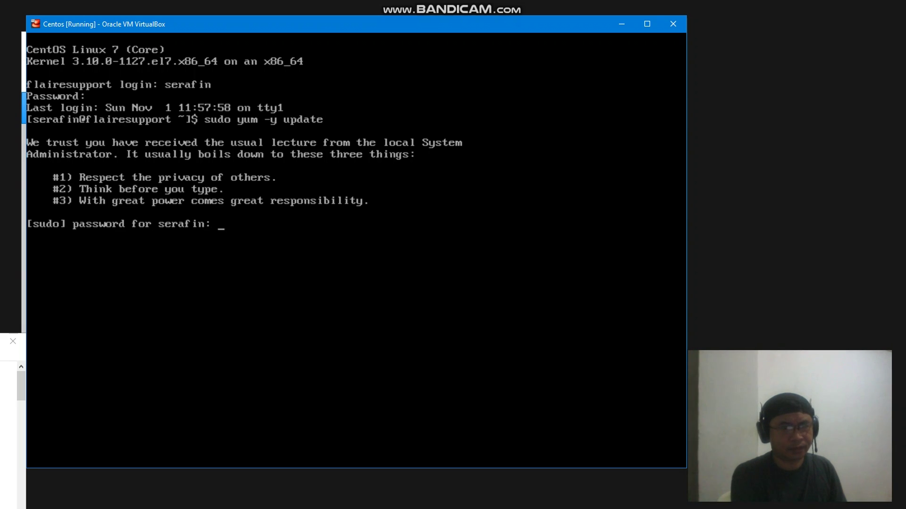
key("Return")
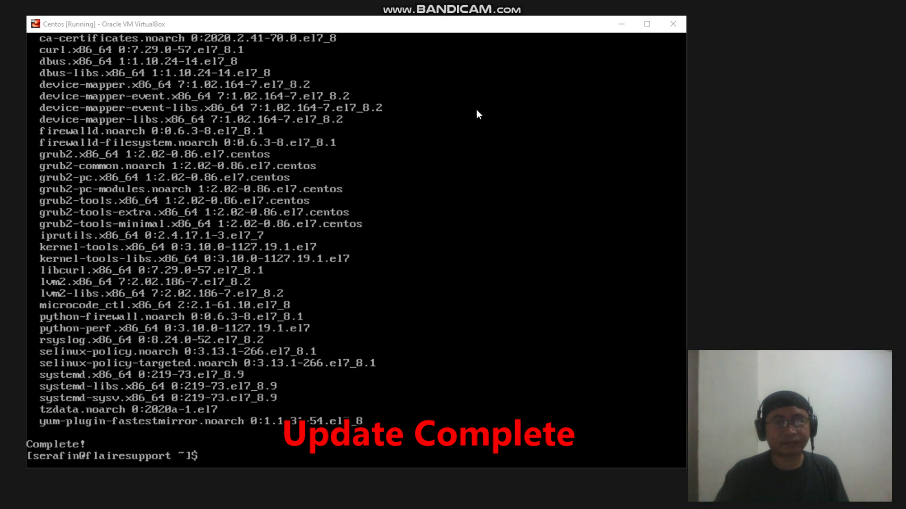
left_click(469, 138)
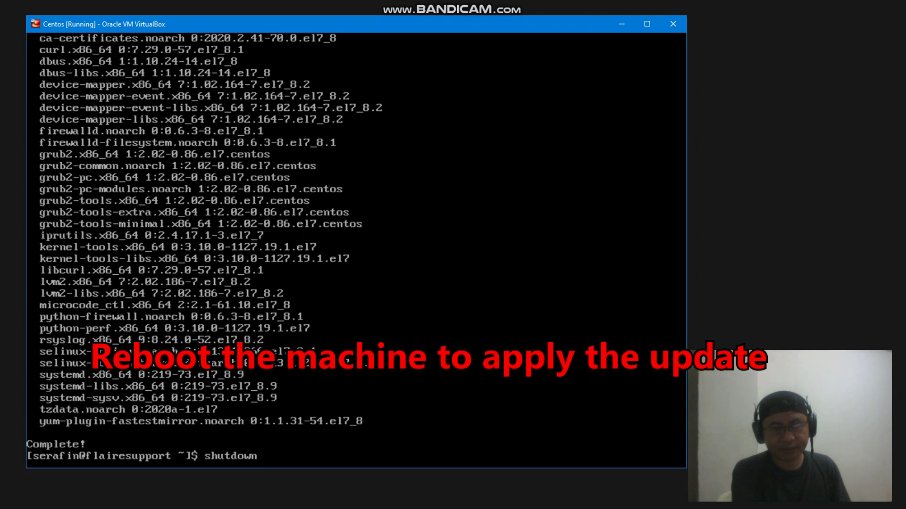
Reboot with shutdown -r now, boot the GRUB entry, and log back in
type("shutdown -r now")
key("Return")
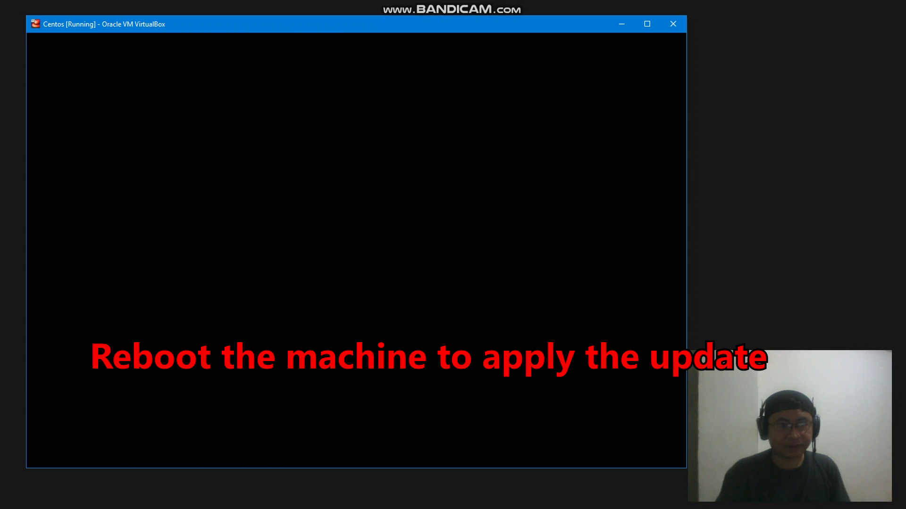
key("Down")
key("Return")
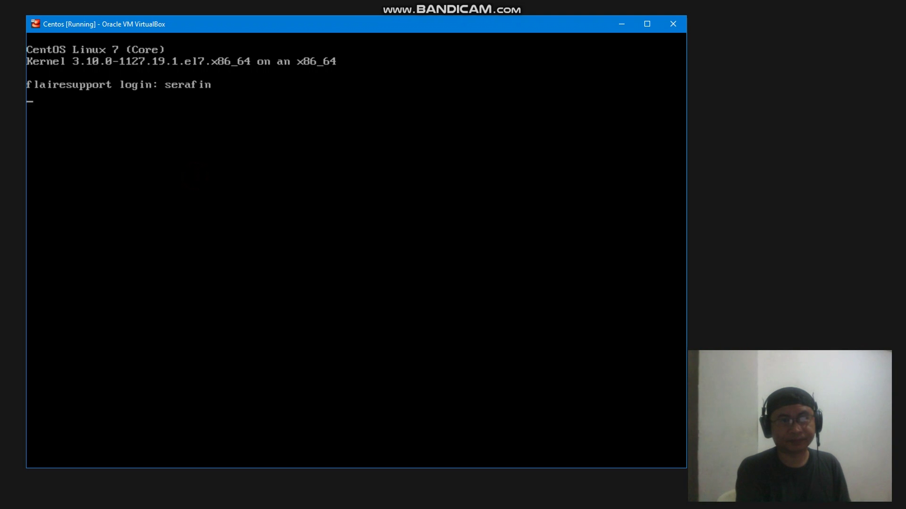
key("Return")
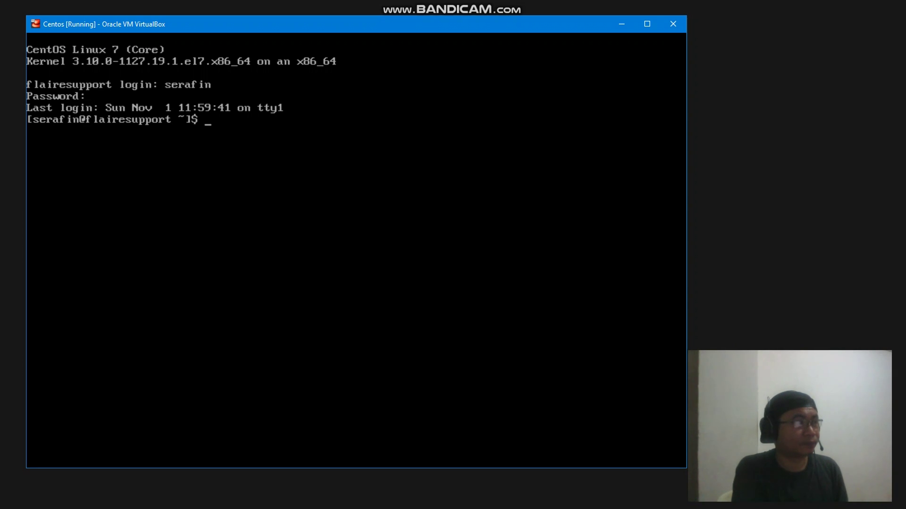
Install nano with sudo yum install nano, answering y to confirm
type("y")
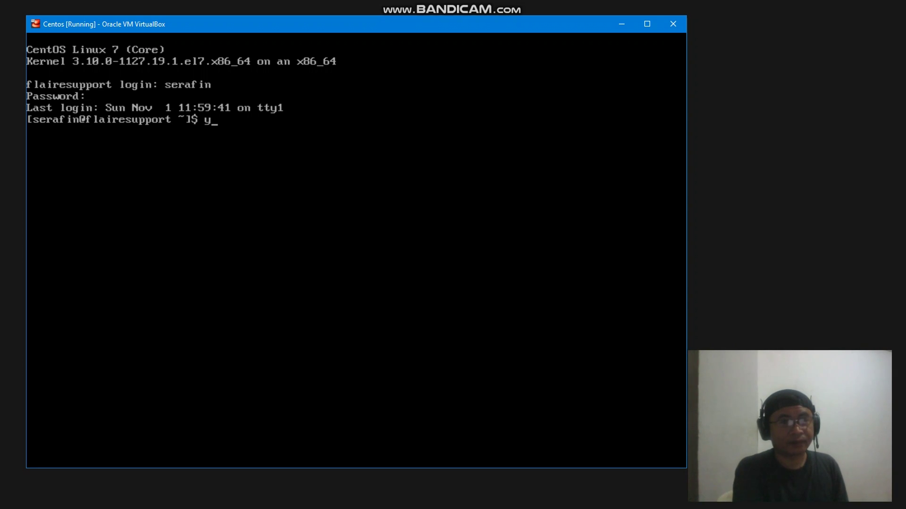
key("BackSpace")
type("sudo yum")
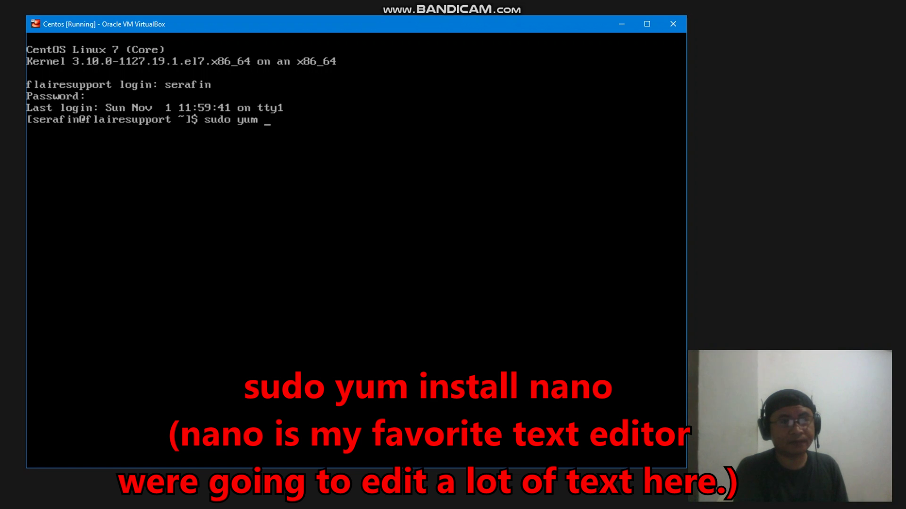
type(" install nano")
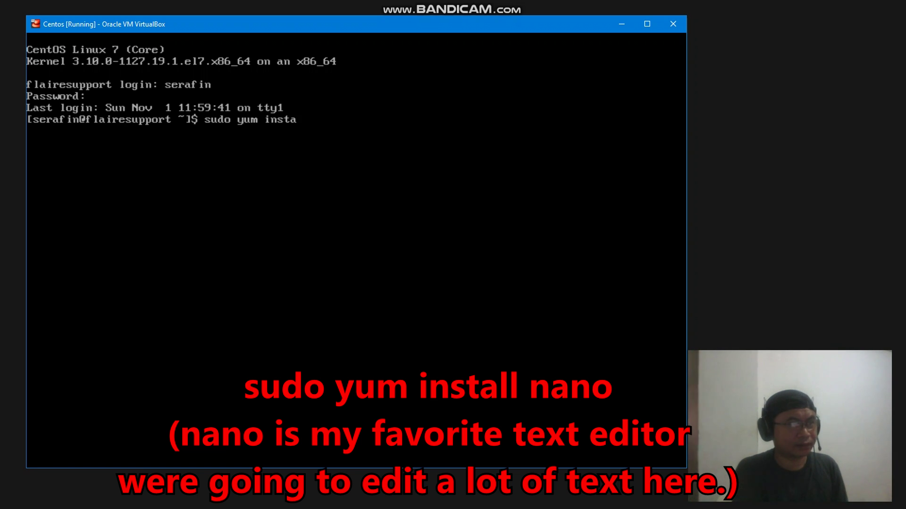
key("Return")
key("Return")
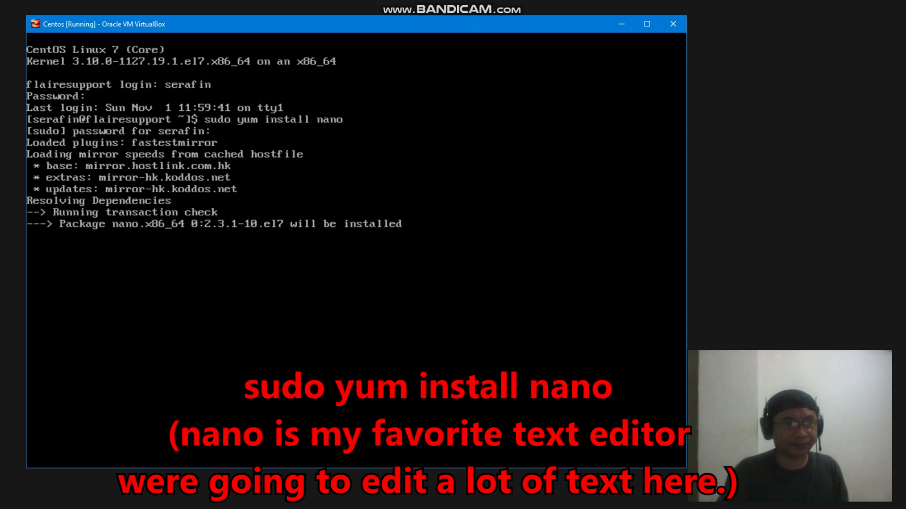
type("y")
key("Return")
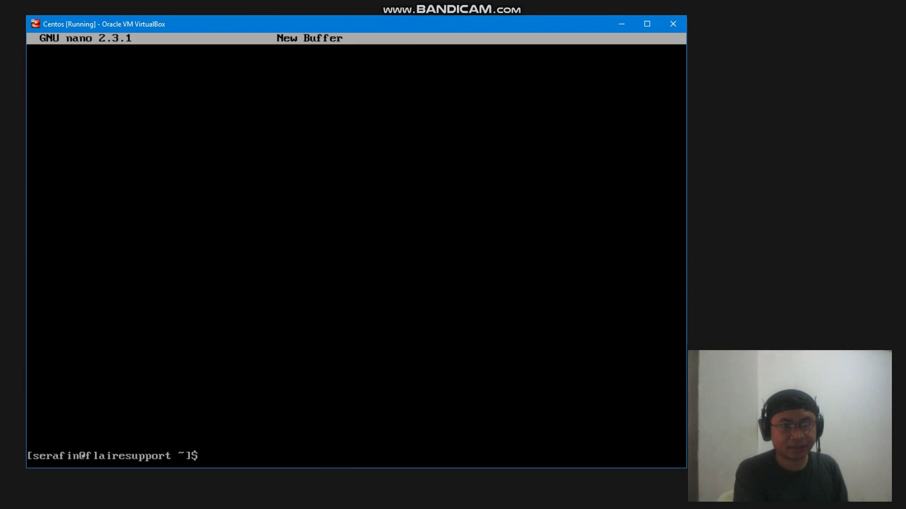
key("ctrl+l")
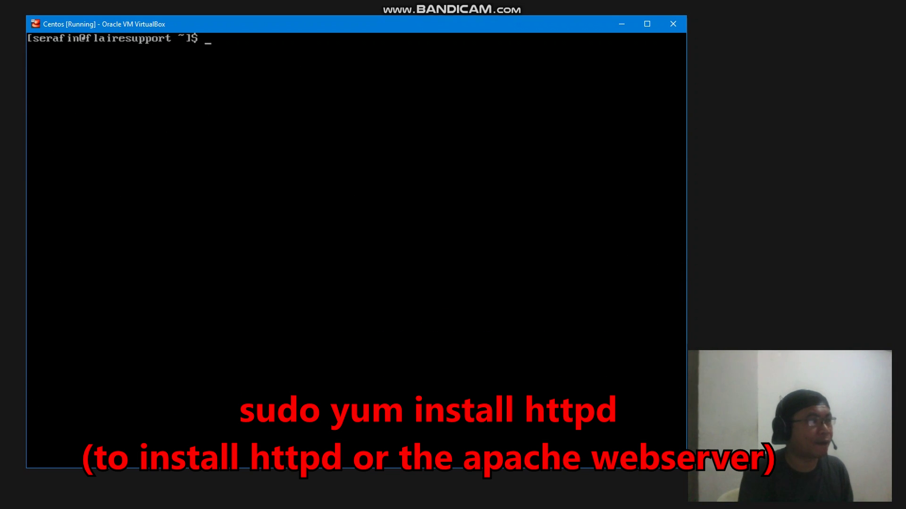
Install the Apache web server with sudo yum install httpd, answering y
type("sudo yum insta")
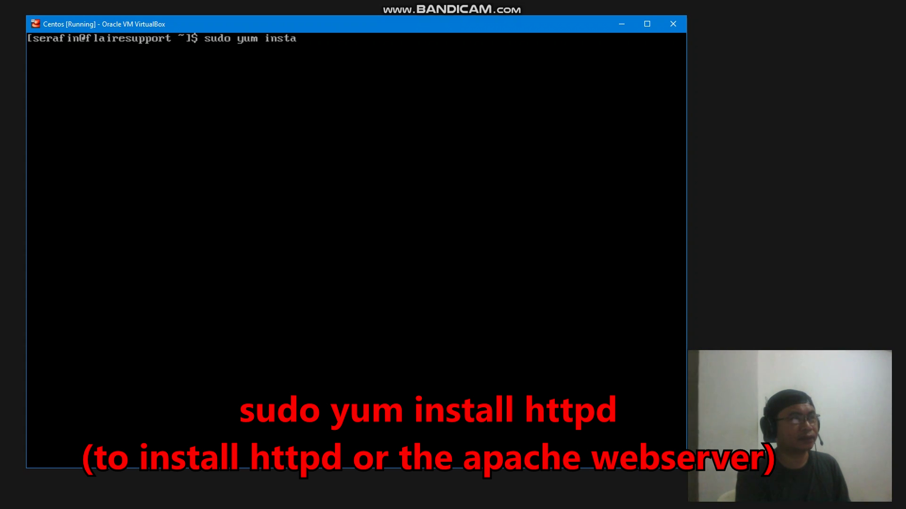
type("ll httpd")
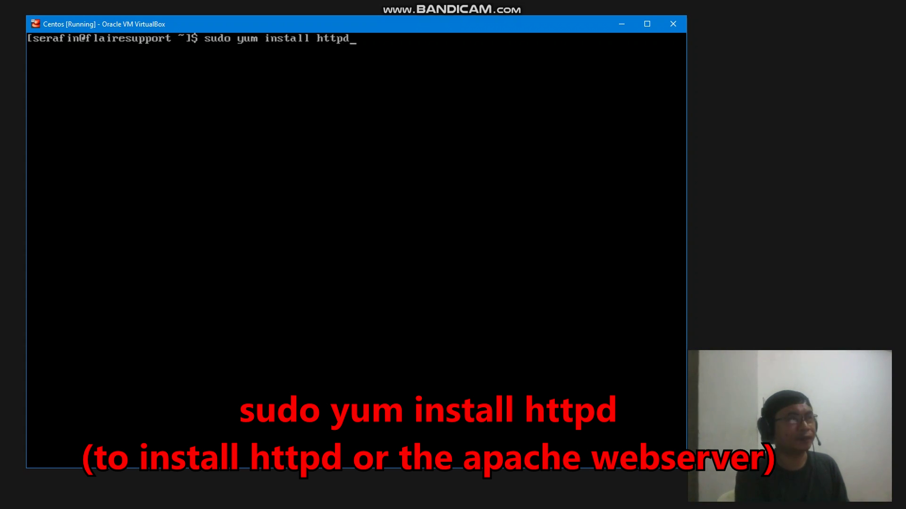
key("Return")
type("y")
key("Return")
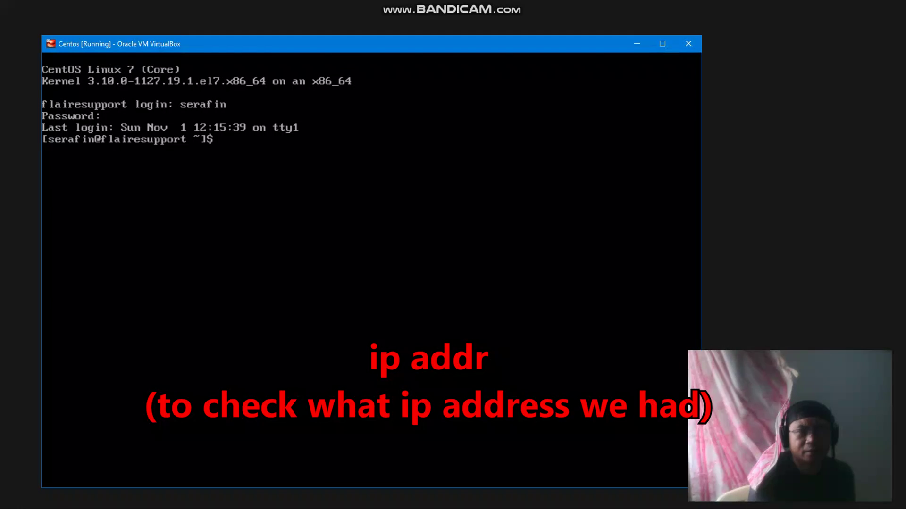
Run ip addr to read the enp0s3 address 192.168.88.238, then exit the shell
type("i")
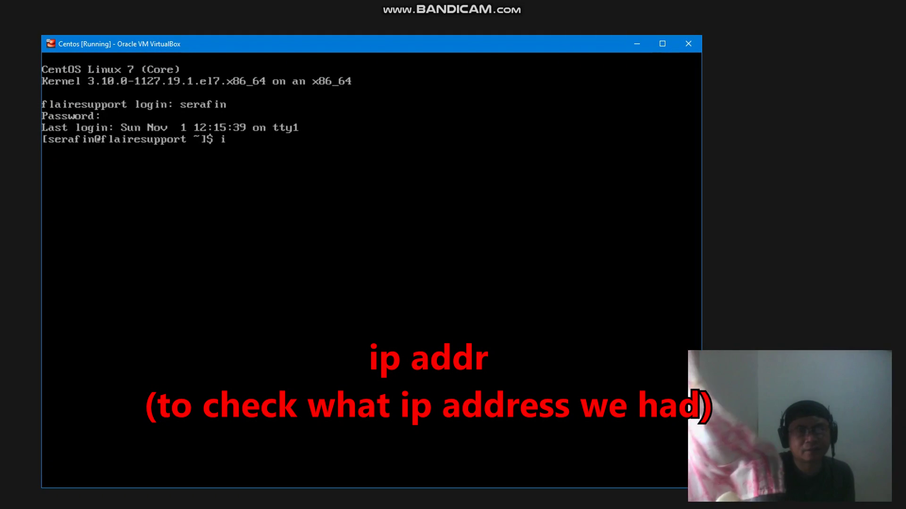
type("p addr")
key("Return")
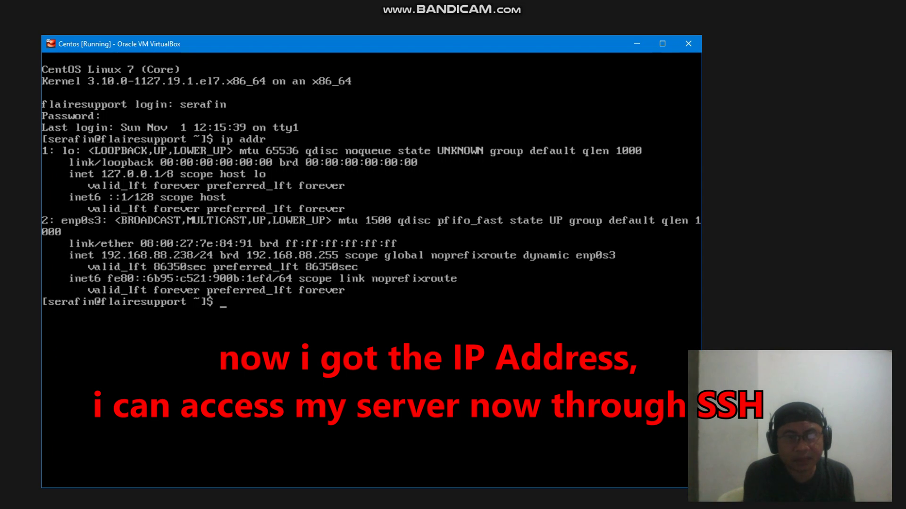
type("e")
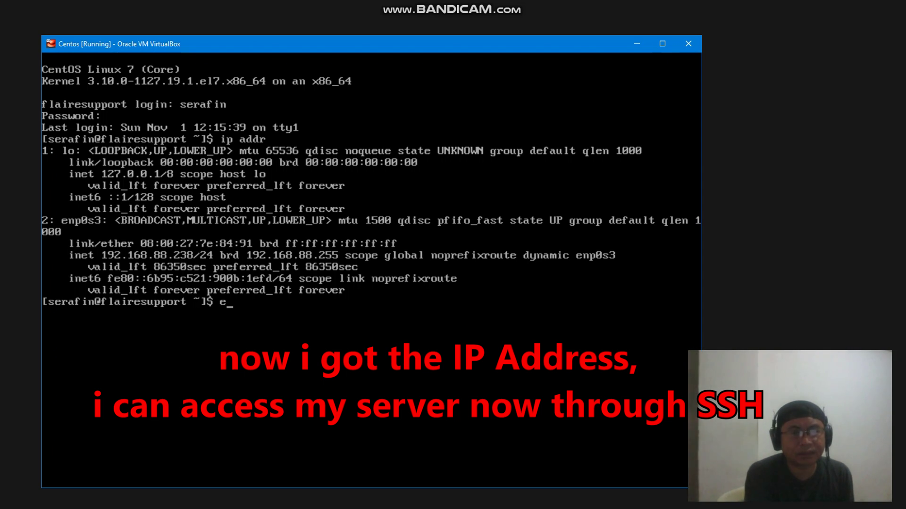
type("xit")
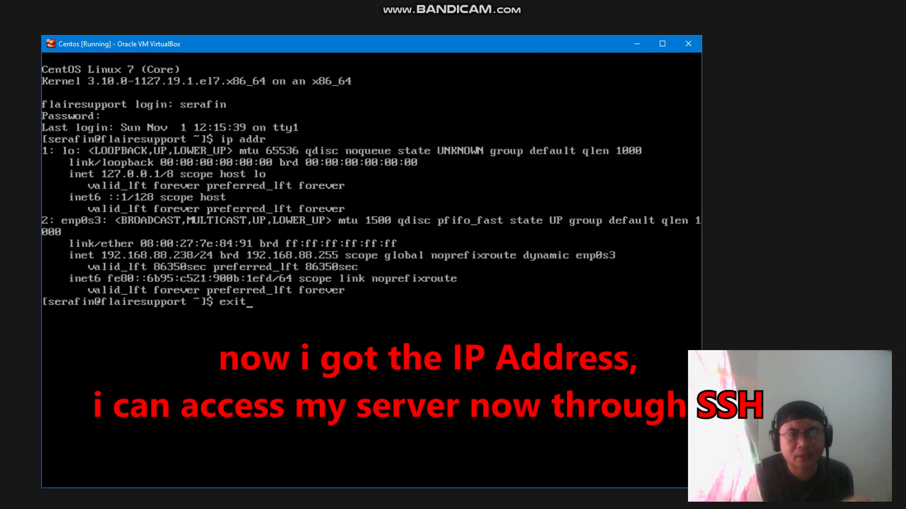
key("Return")
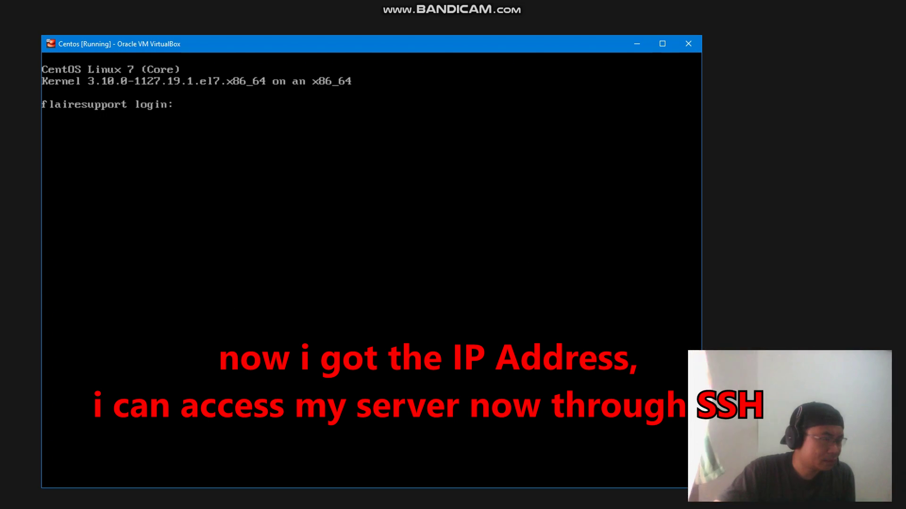
left_click(636, 44)
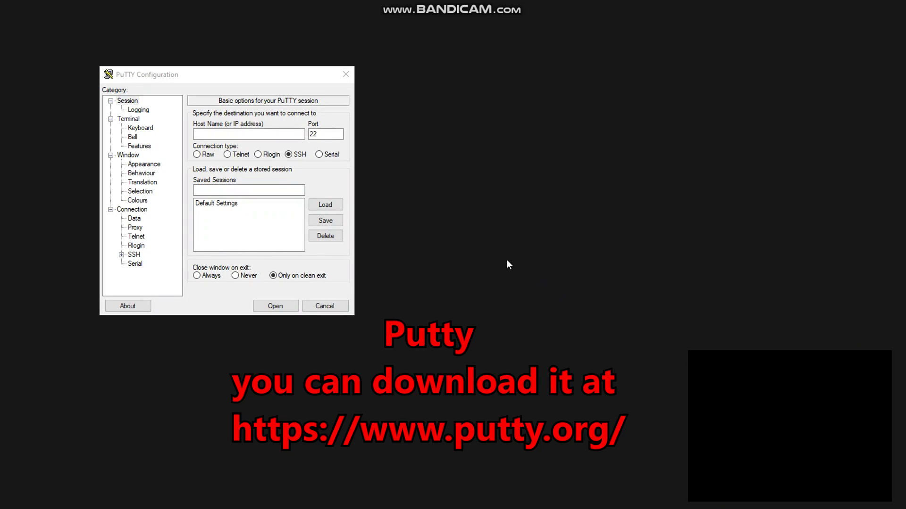
Set the PuTTY terminal font to Courier New at 18-point size
left_click(144, 164)
left_click(323, 178)
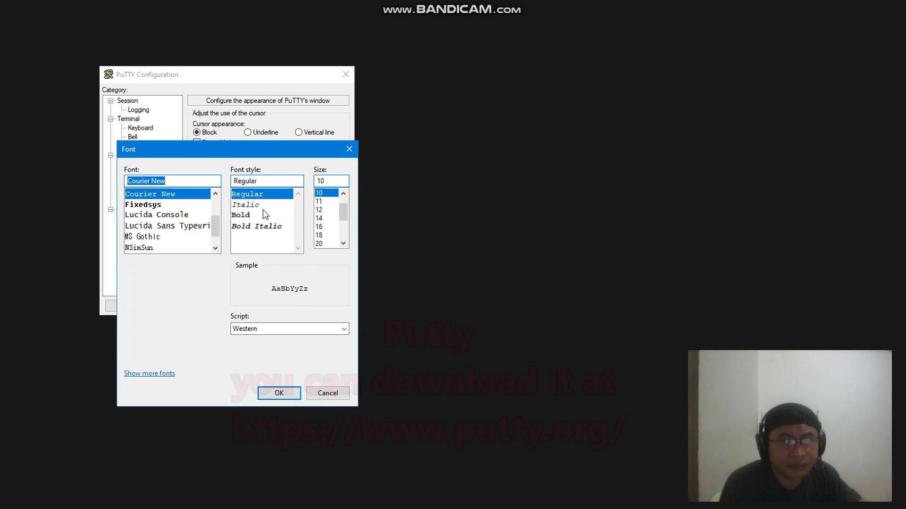
left_click(328, 228)
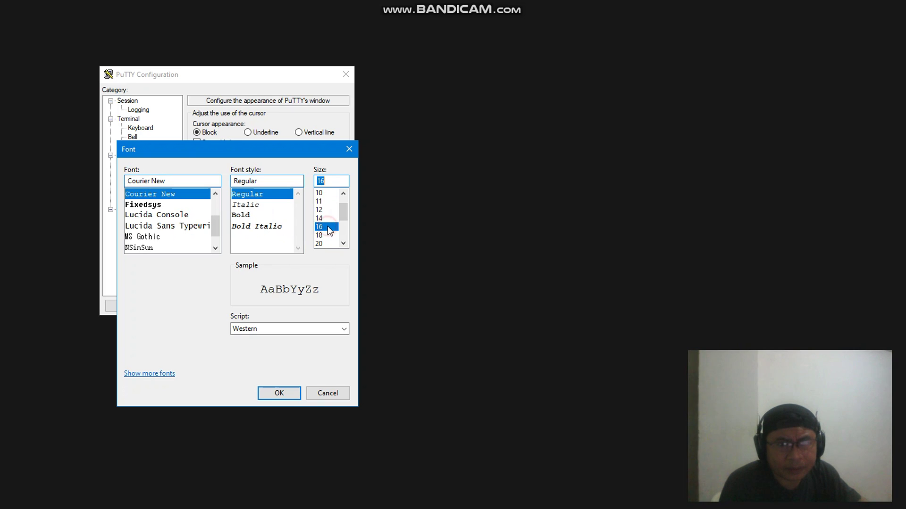
left_click(328, 235)
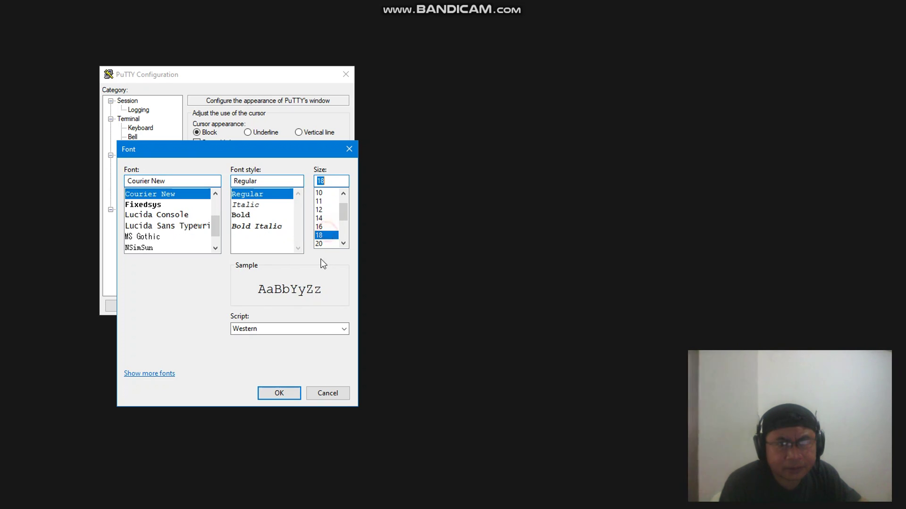
left_click(278, 393)
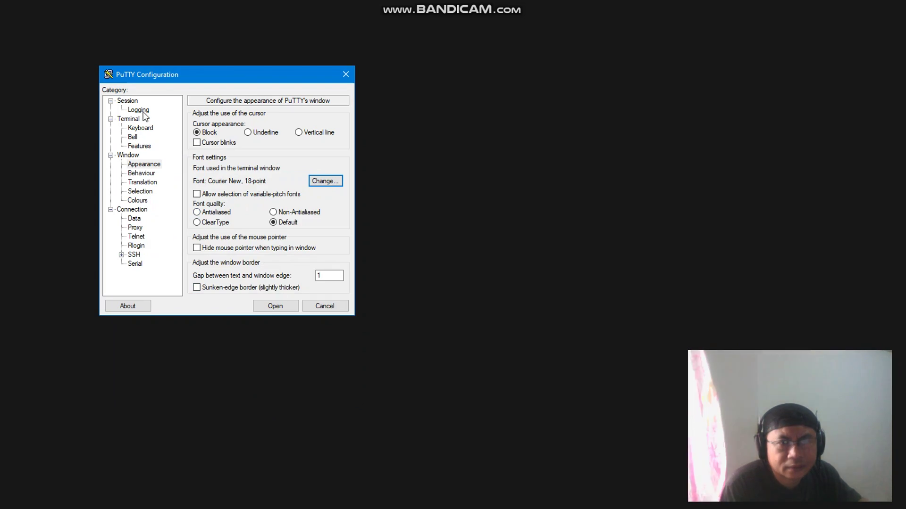
Save a session named FONT 18 for host 192.168.88.238 and open it
left_click(138, 109)
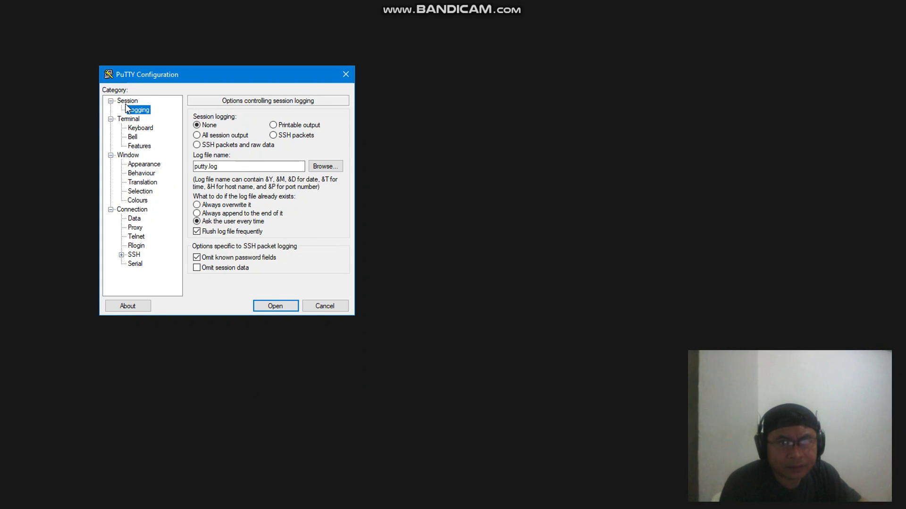
left_click(141, 101)
left_click(236, 134)
type("192.168.")
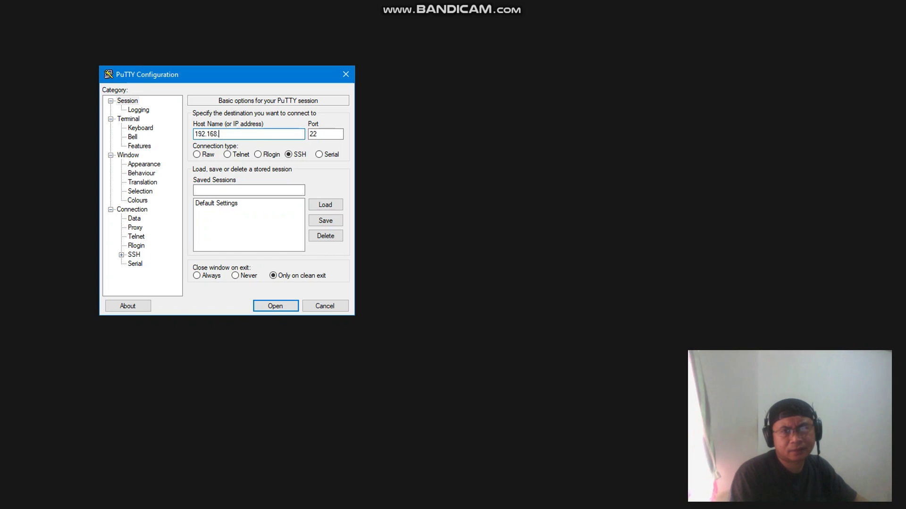
type("88.238")
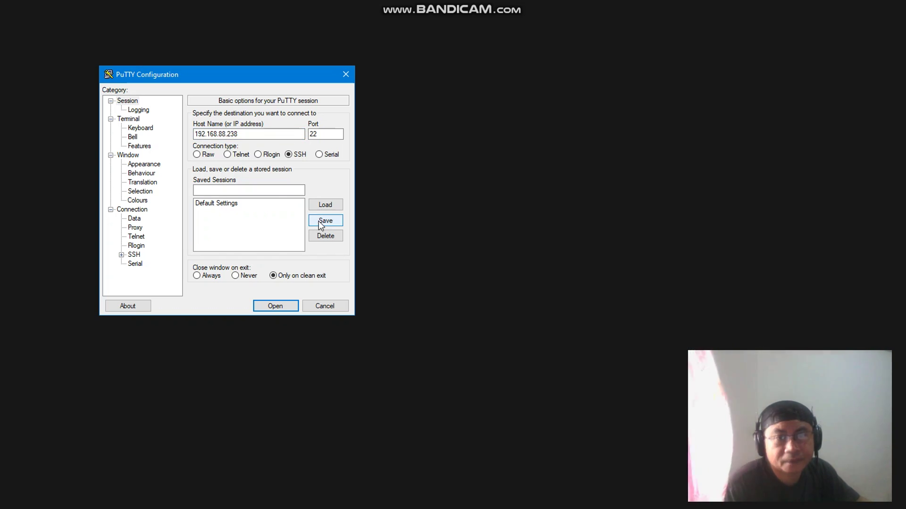
left_click(264, 190)
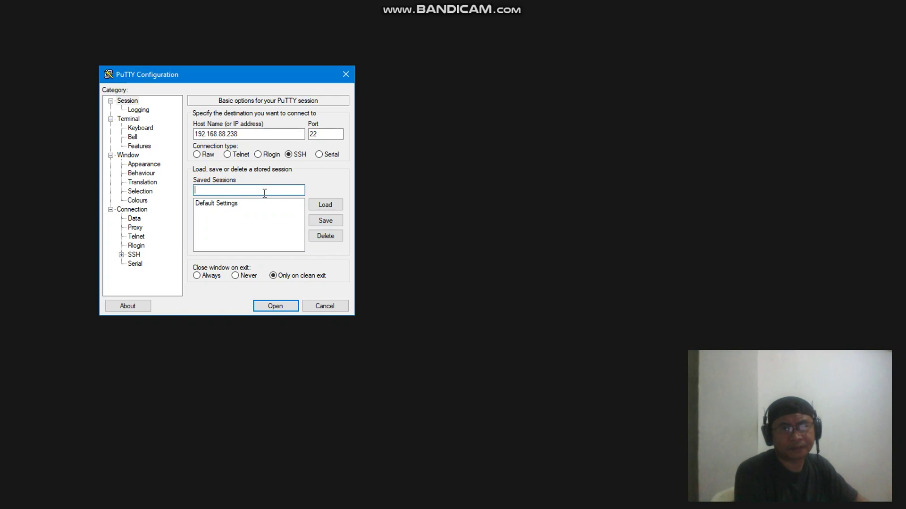
type("FONT 18")
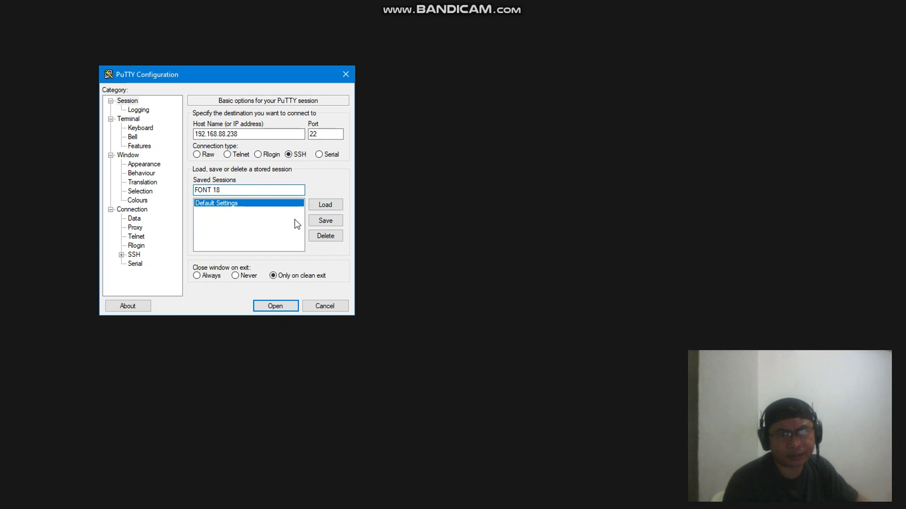
left_click(326, 221)
left_click(213, 210)
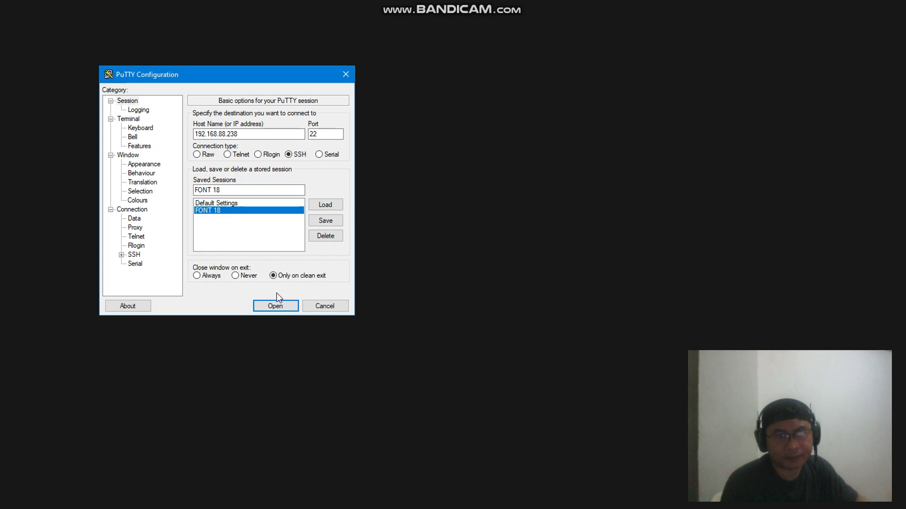
left_click(277, 306)
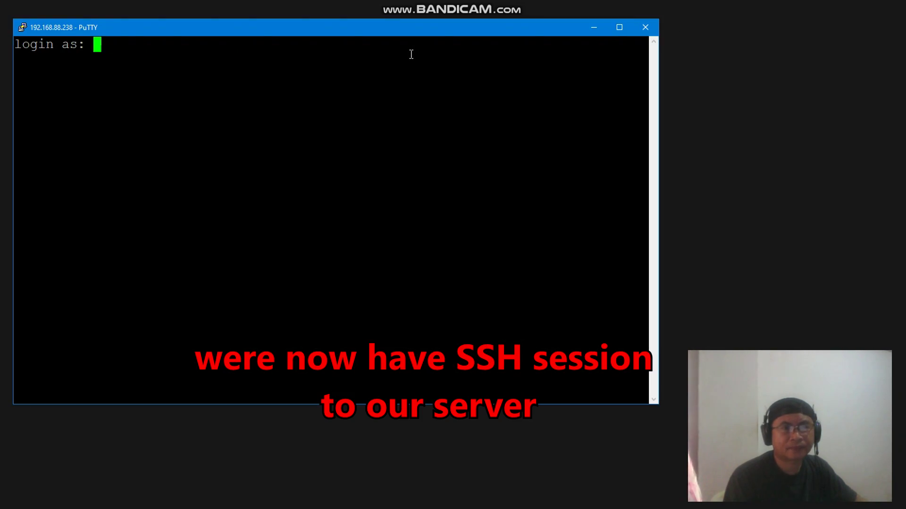
Log in over SSH with the user's login name and password
type("SERAF")
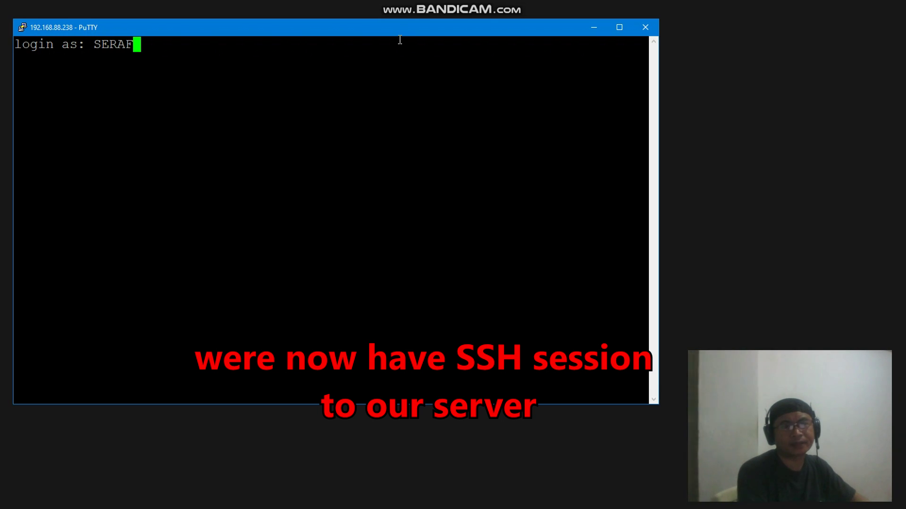
key("BackSpace")
key("BackSpace")
key("BackSpace")
type("erafin")
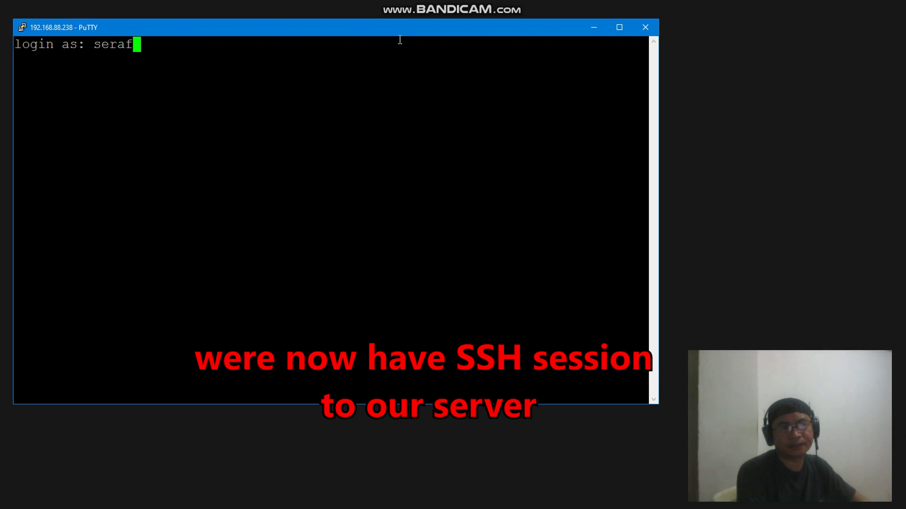
key("Return")
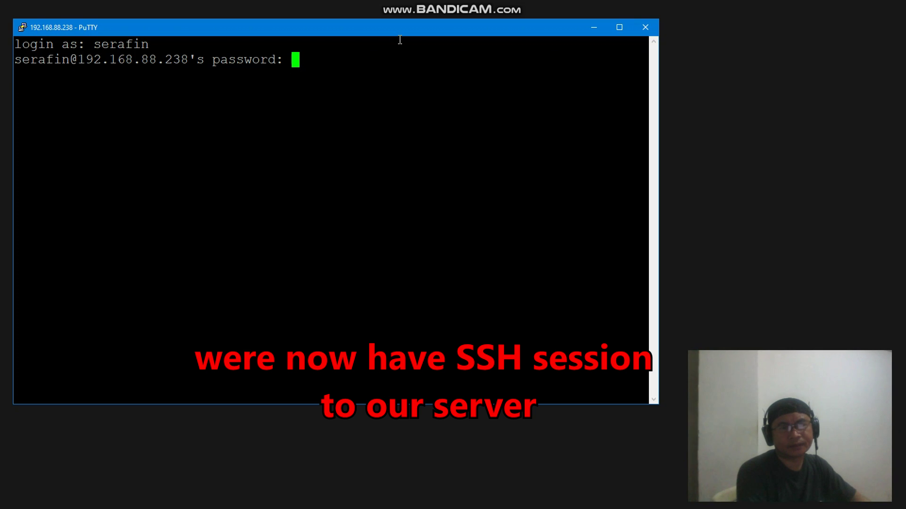
key("Return")
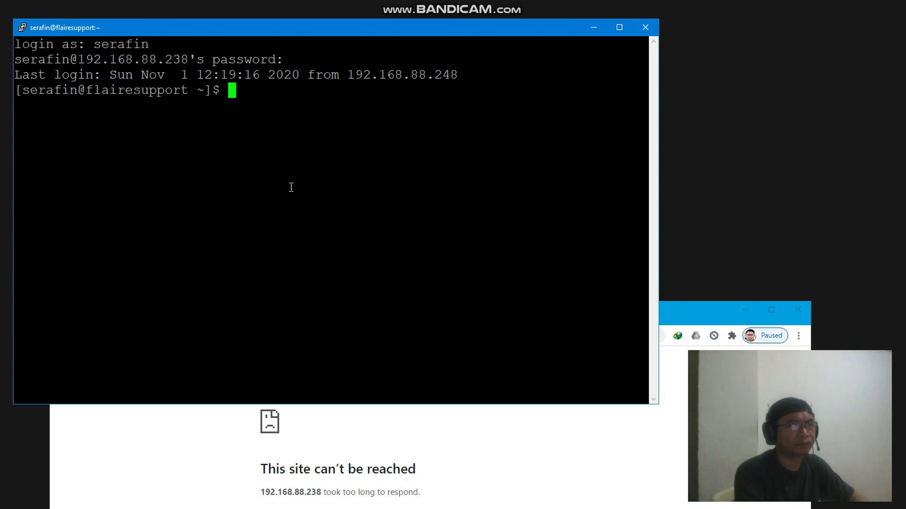
Run export EDITOR=nano to make nano the default editor, then clear the screen
type("export")
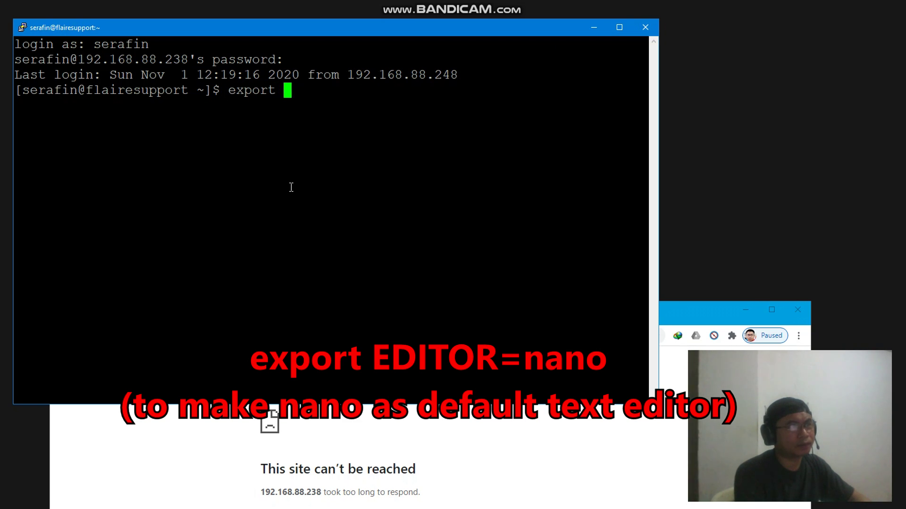
type("EDITO")
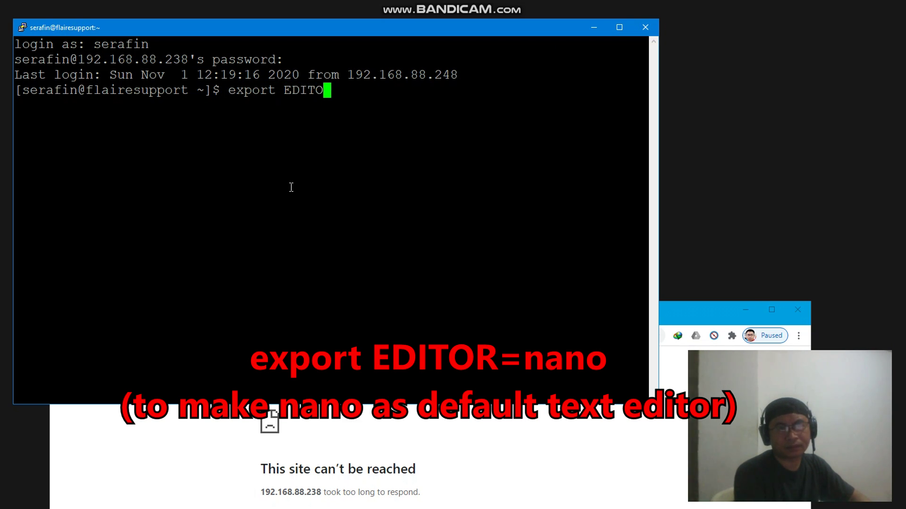
type("R=nano")
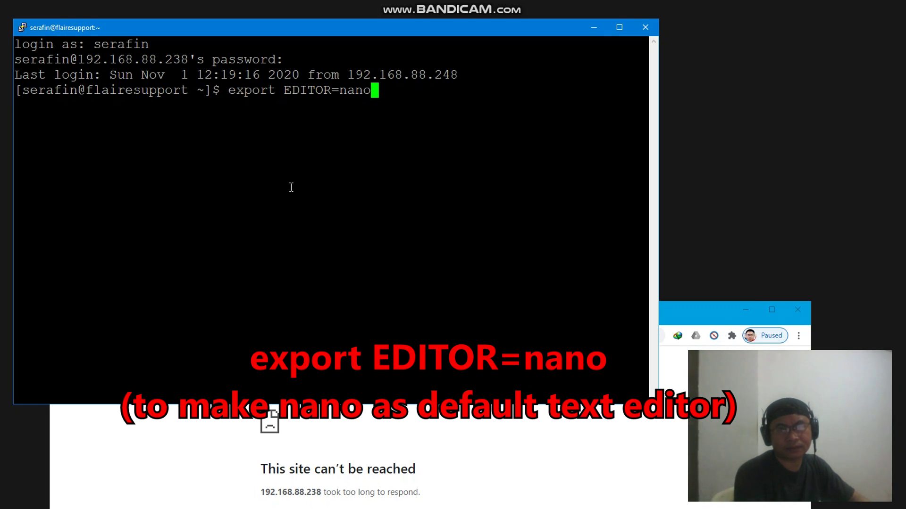
key("Return")
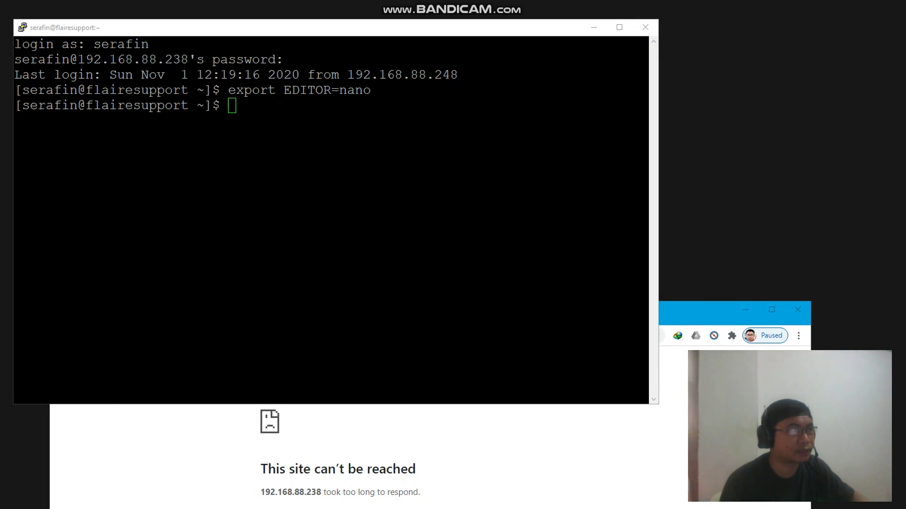
left_click(261, 29)
key("ctrl+l")
Run systemctl status httpd, which shows httpd disabled and inactive (dead)
type("systemct")
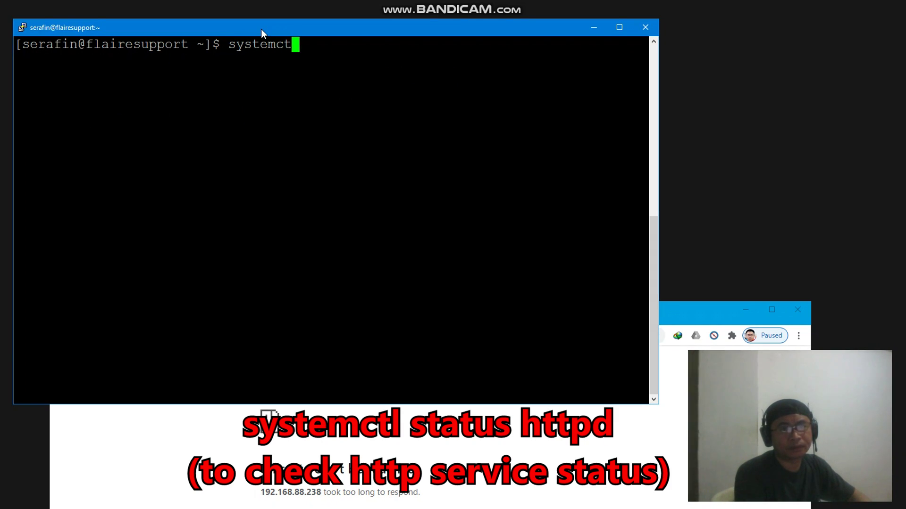
type("l stat")
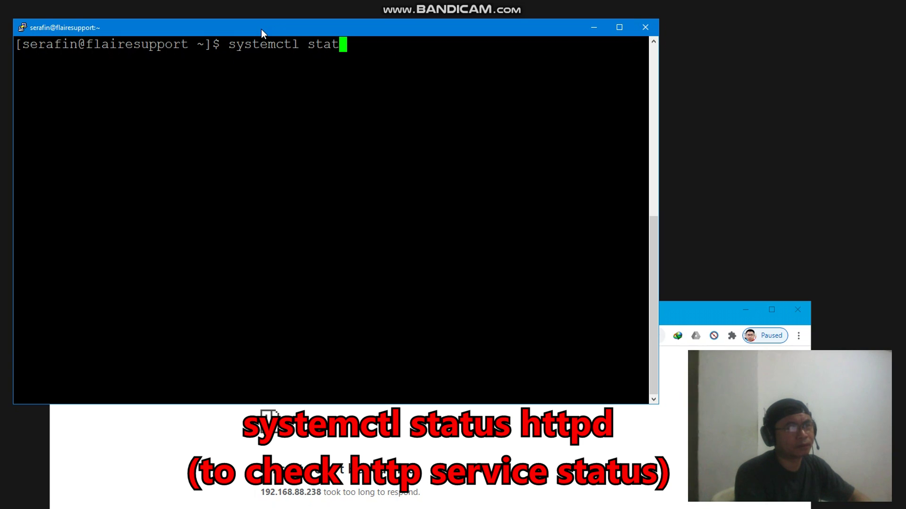
type("us httpd")
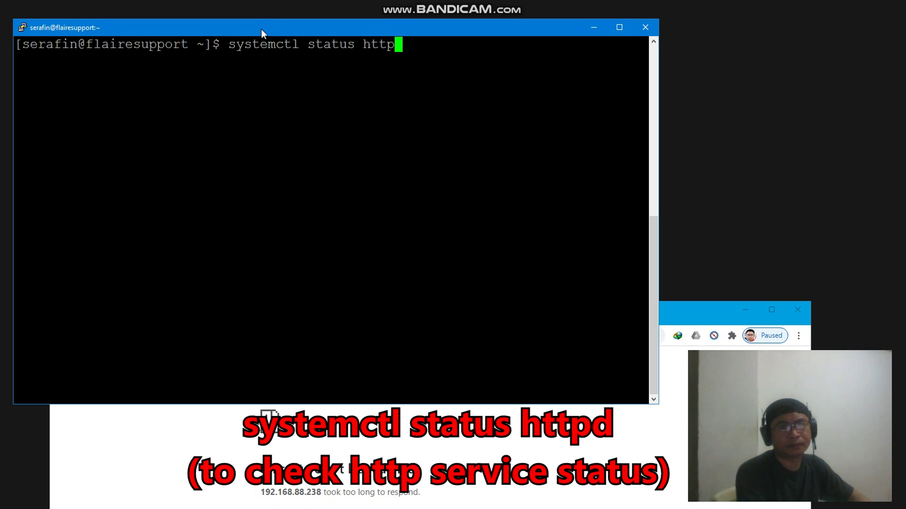
key("Return")
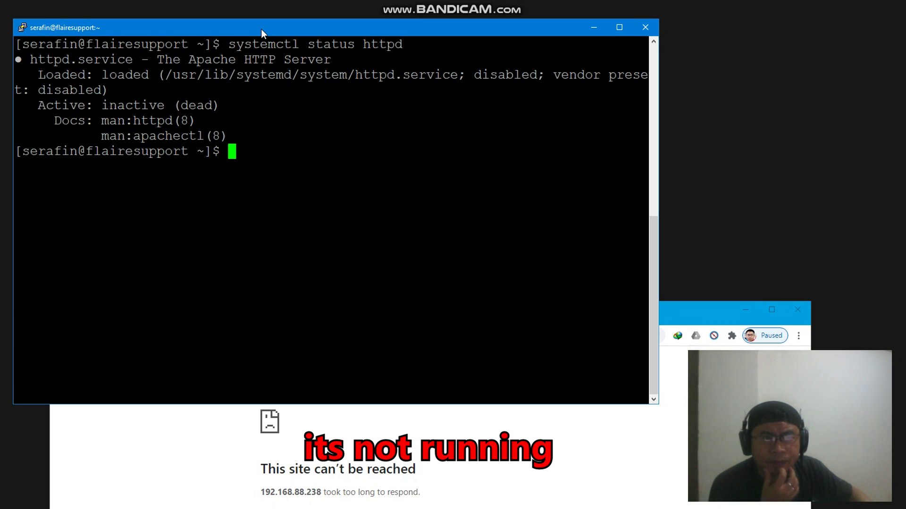
type("system")
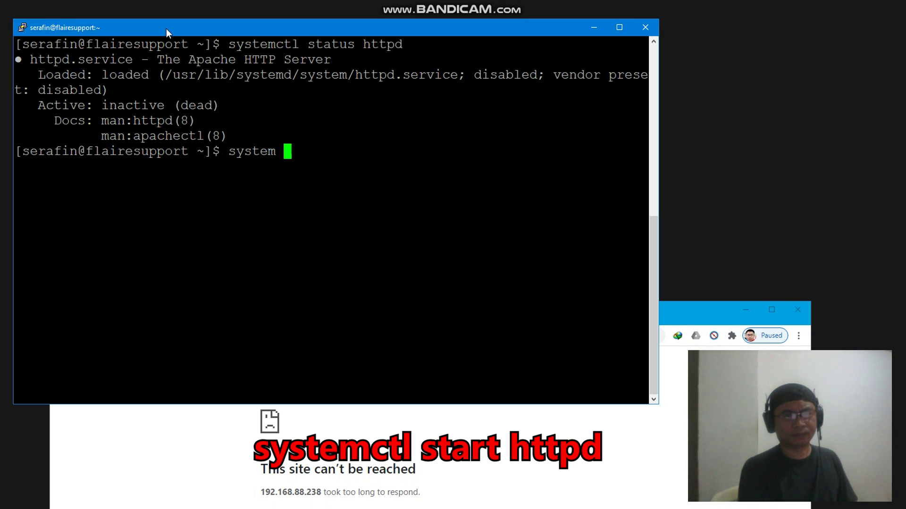
key("BackSpace")
type("ctl ")
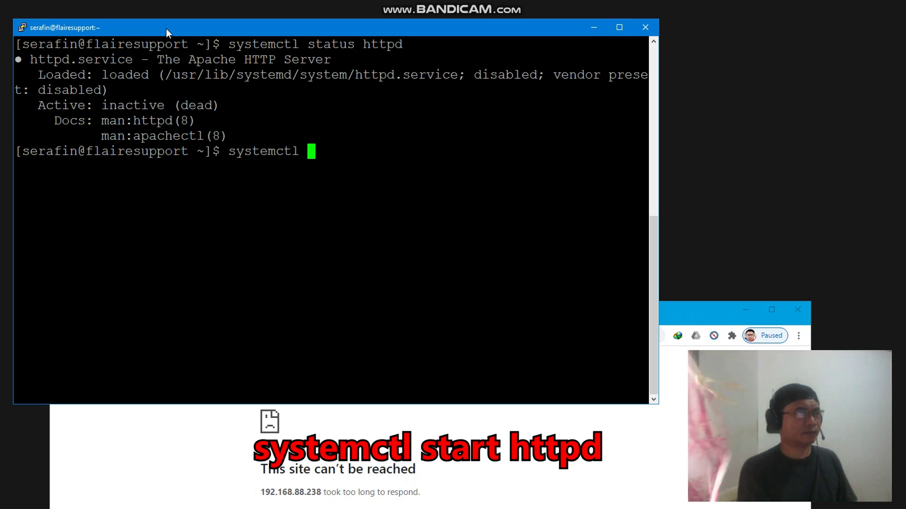
type("sta")
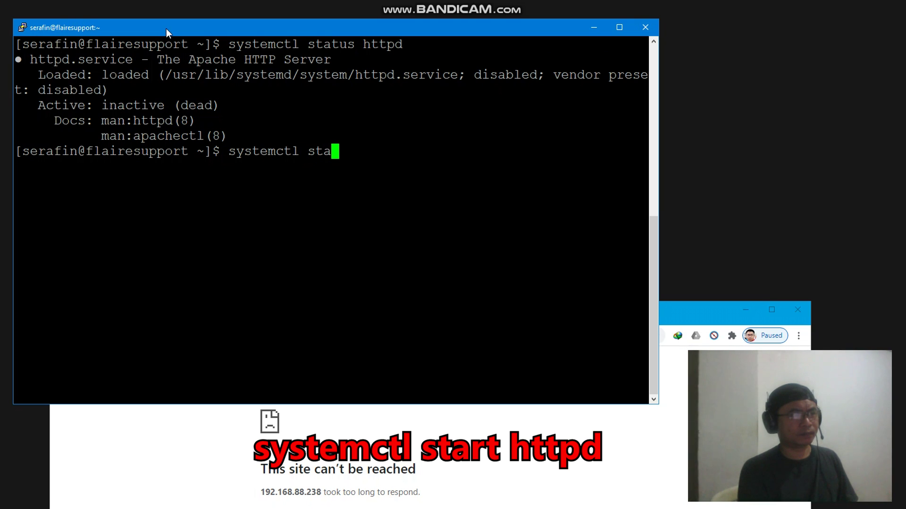
type("rt httpd")
Start httpd with systemctl and the password, then recheck status showing active (running)
key("Return")
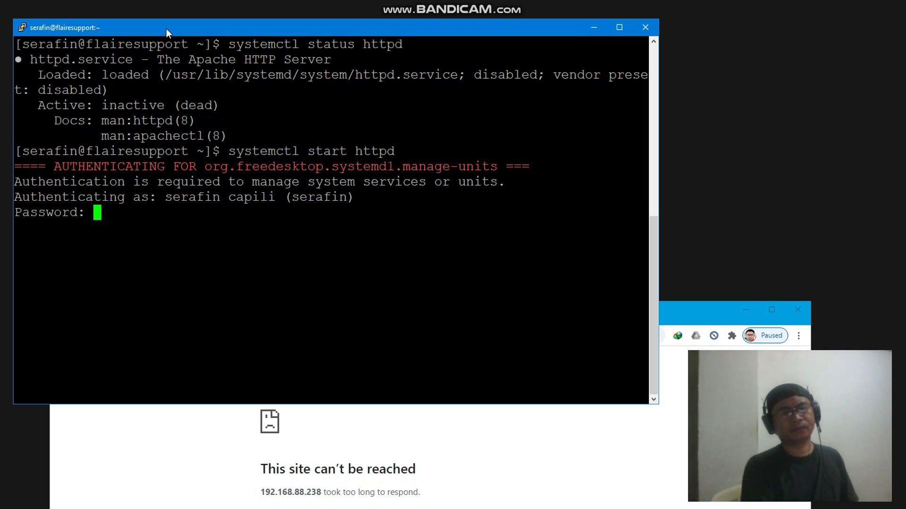
key("Return")
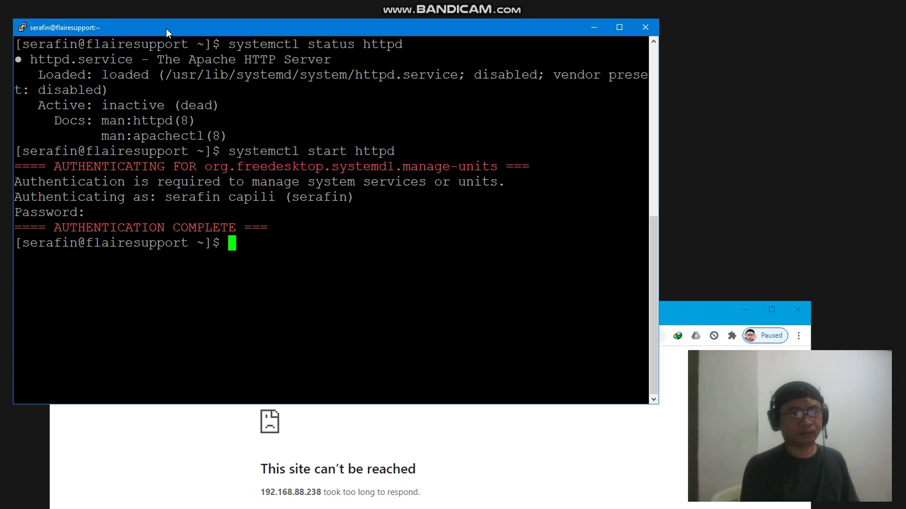
key("Up")
key("Left")
key("Left")
key("Left")
key("Left")
key("Left")
key("Left")
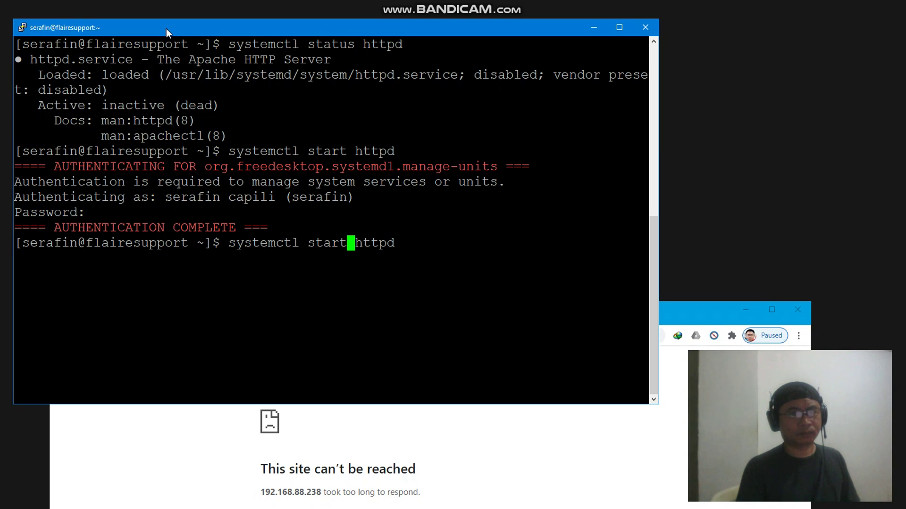
key("BackSpace")
key("BackSpace")
type("tu")
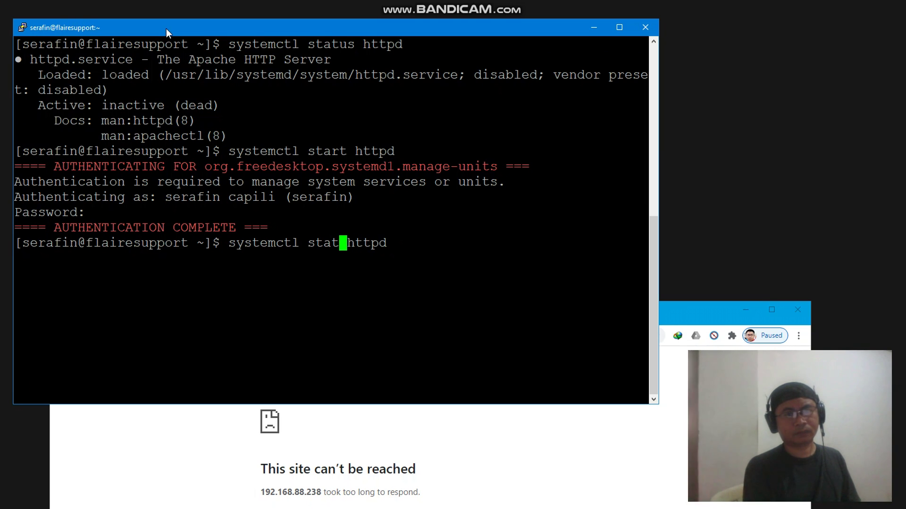
type("s")
key("Return")
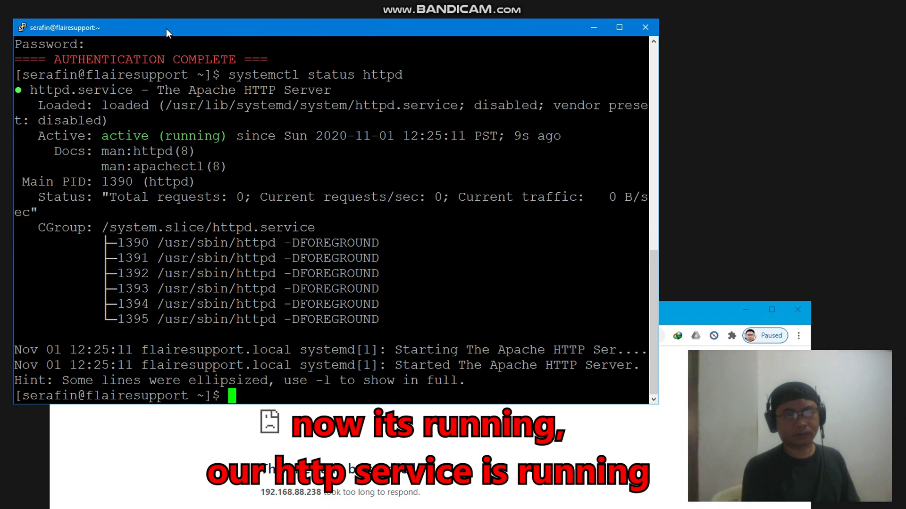
left_click(84, 430)
Retry 192.168.88.238 in Chrome, which still fails, then recall the previous terminal command
left_click(98, 335)
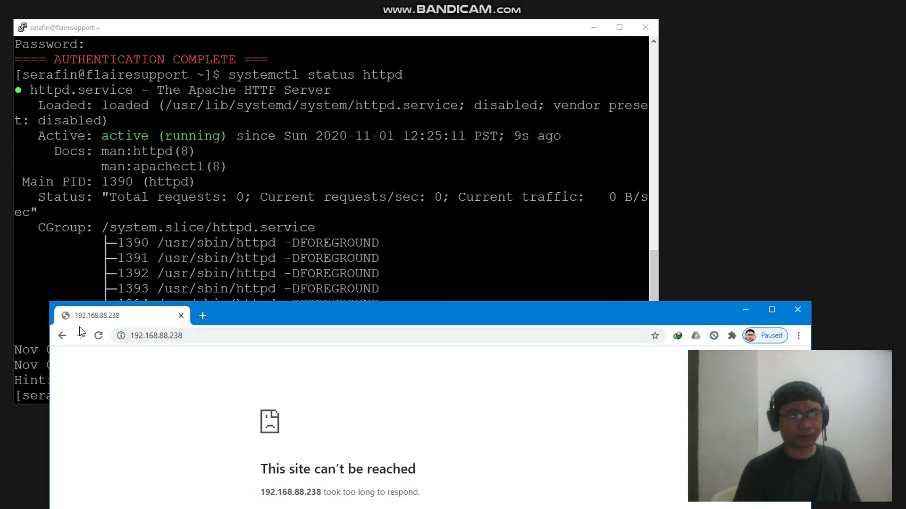
left_click(95, 336)
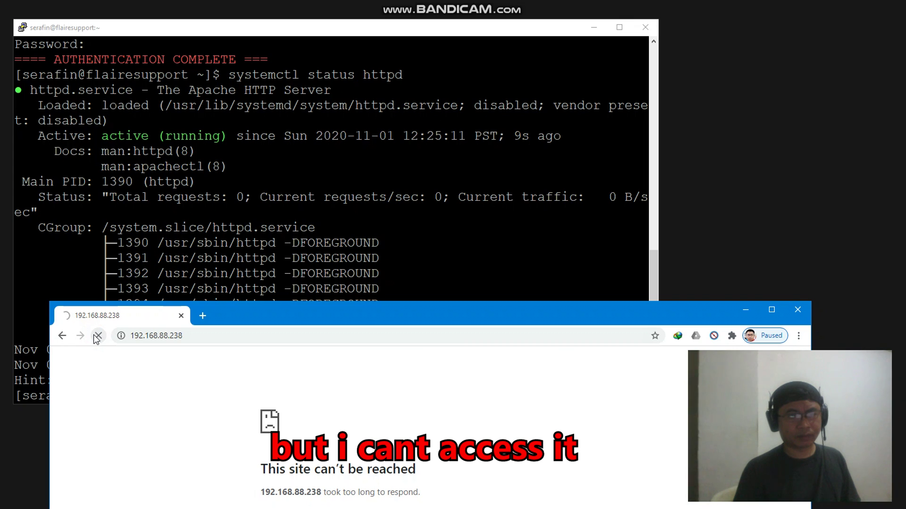
left_click_drag(282, 311, 287, 391)
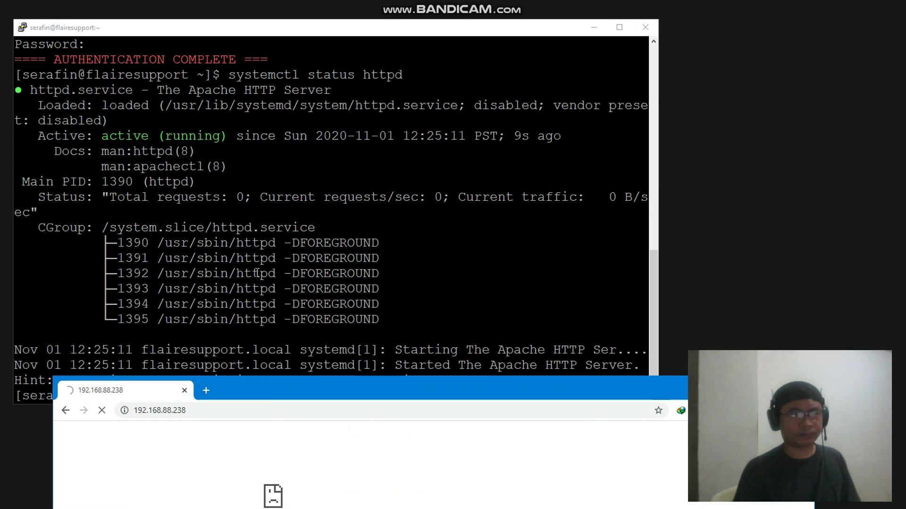
left_click(257, 258)
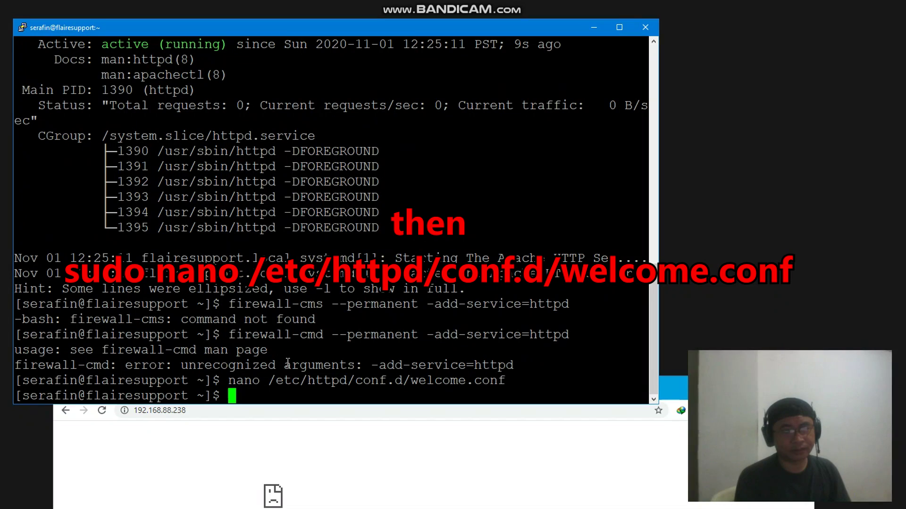
key("Up")
Open /etc/httpd/conf.d/welcome.conf in nano with sudo
key("Home")
type("sudo")
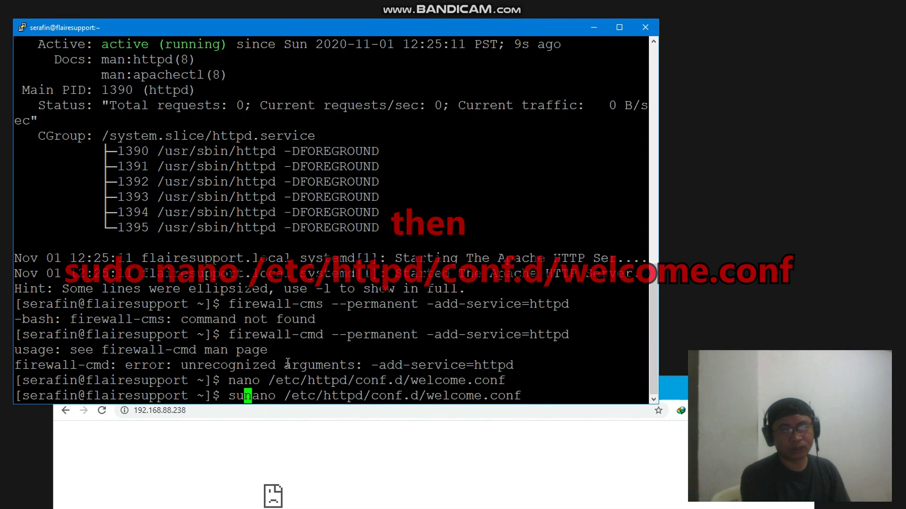
key("Return")
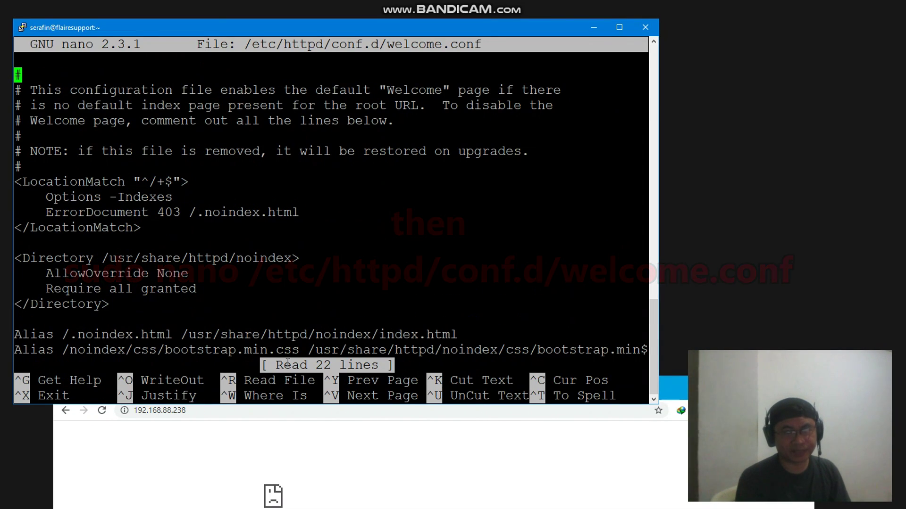
Change Options -Indexes to +Indexes and save welcome.conf
key("Down")
key("Down")
key("Down")
key("Down")
key("Down")
key("Down")
key("Down")
key("Down")
key("Down")
key("Down")
key("Up")
key("Up")
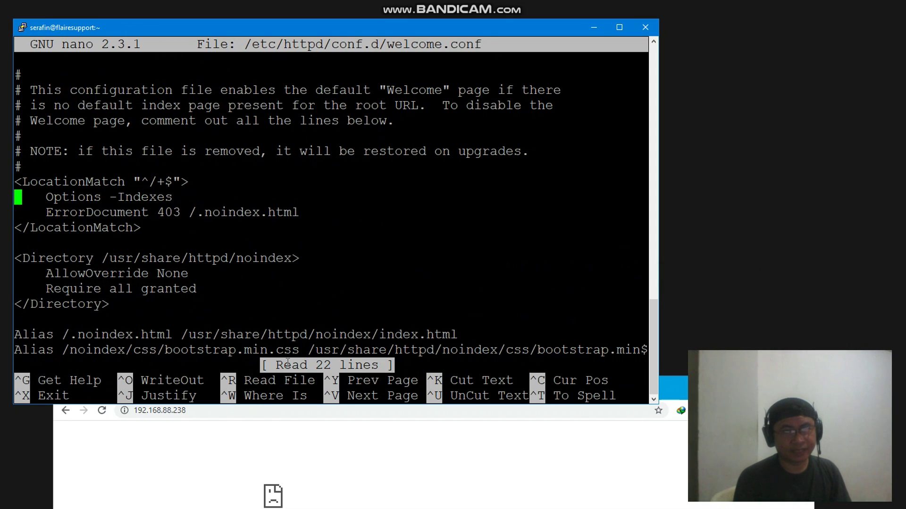
key("Right")
key("Right")
key("Right")
key("Right")
key("Right")
key("Right")
key("Right")
key("Right")
key("Right")
key("Right")
key("Right")
key("Right")
key("Right")
key("BackSpace")
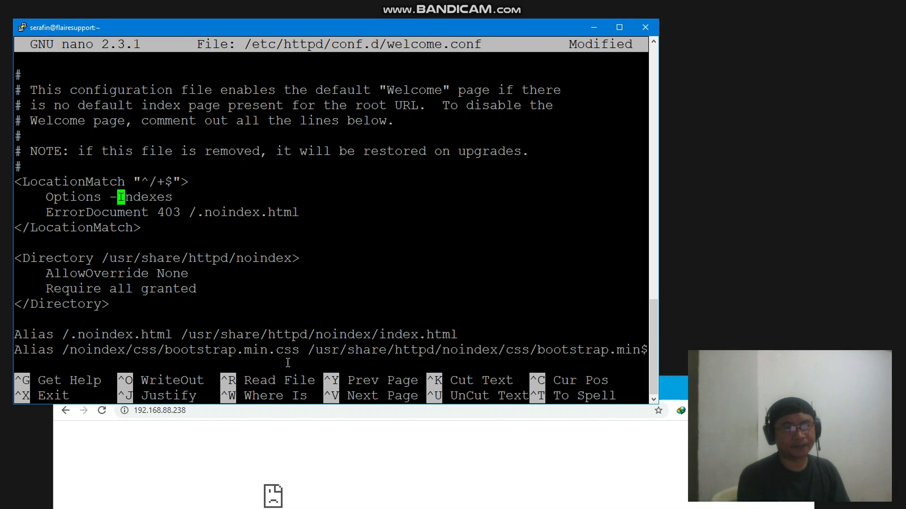
type("+")
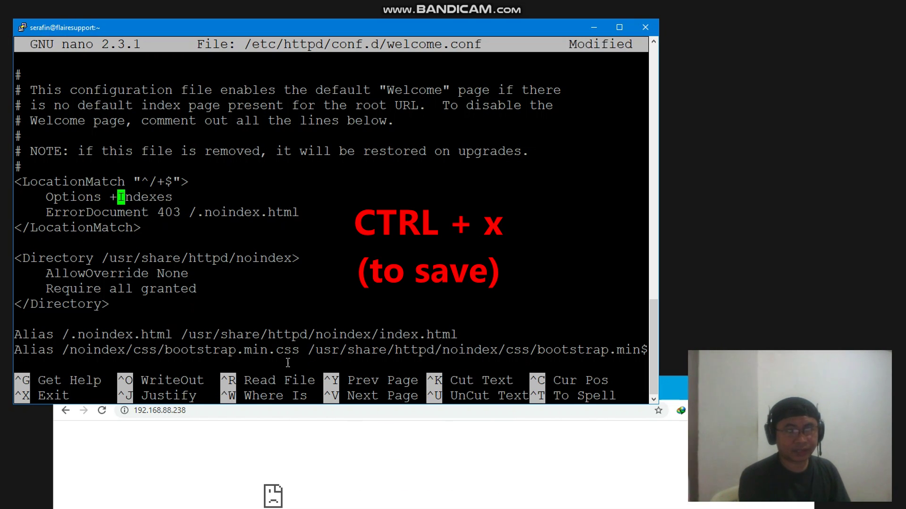
key("ctrl+x")
key("y")
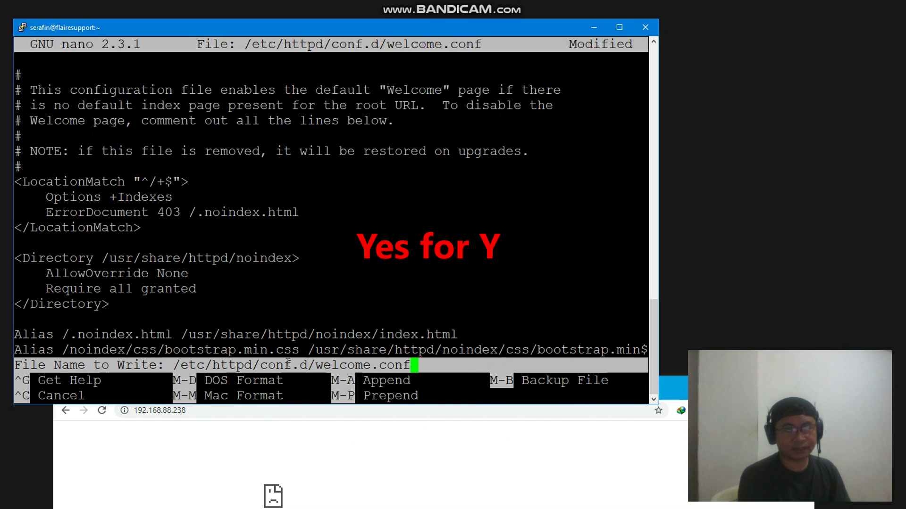
key("Return")
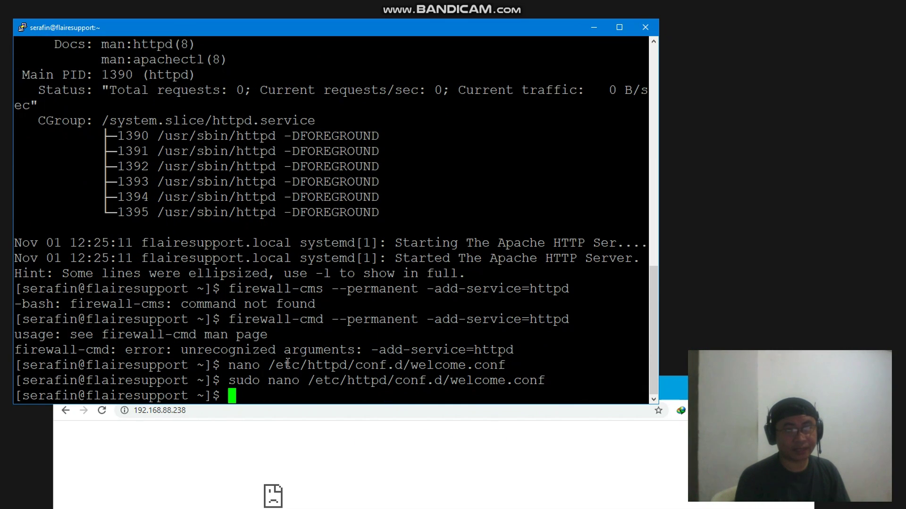
Run systemctl restart httpd and authorise it with the password
left_click(102, 411)
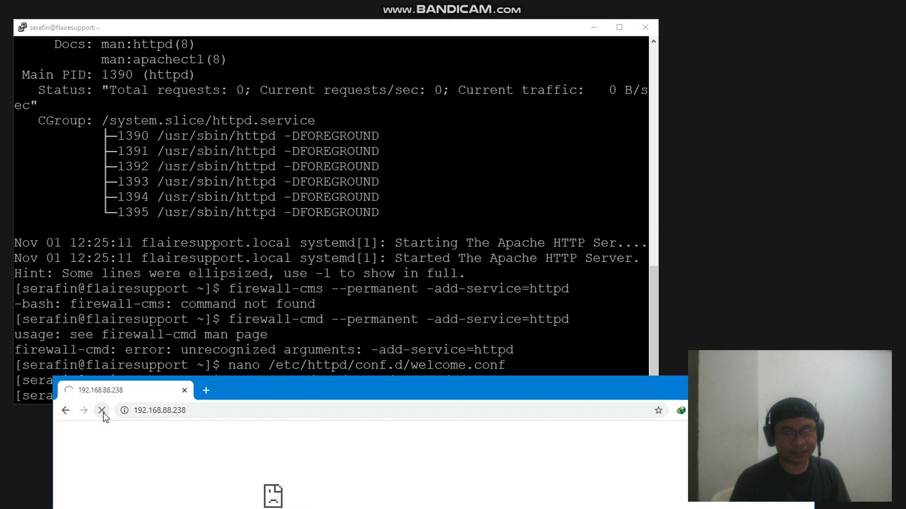
left_click(213, 330)
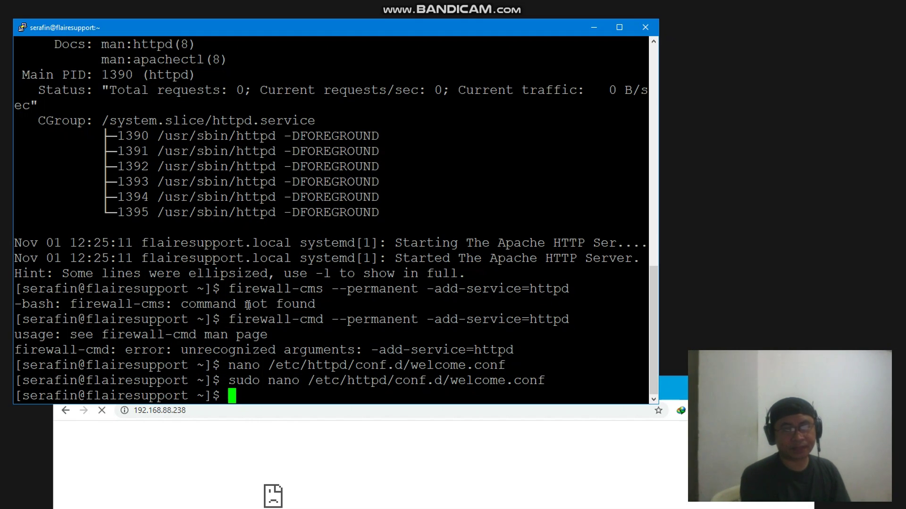
type("sys")
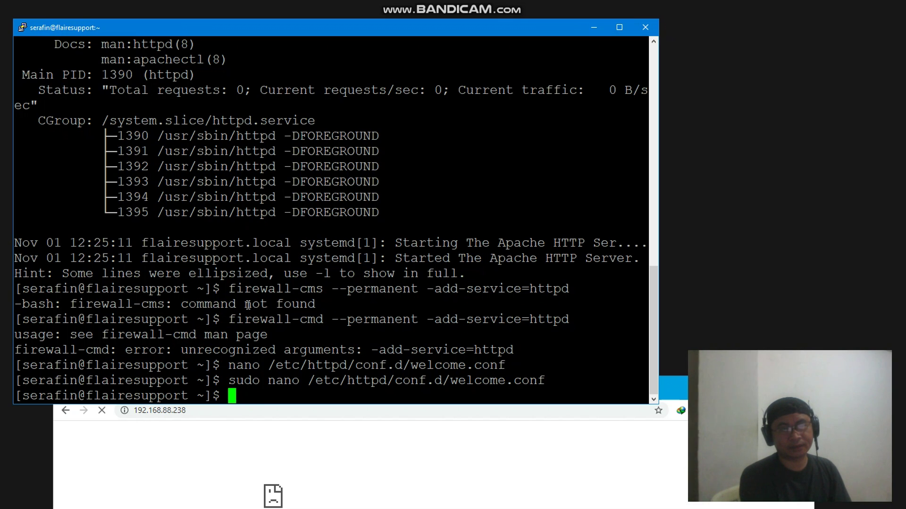
type("temctl")
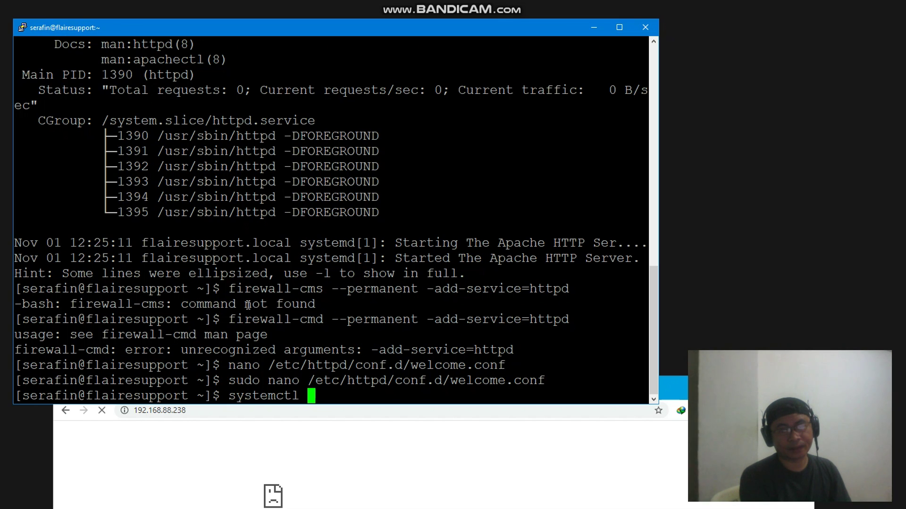
type(" restart httpd")
key("Return")
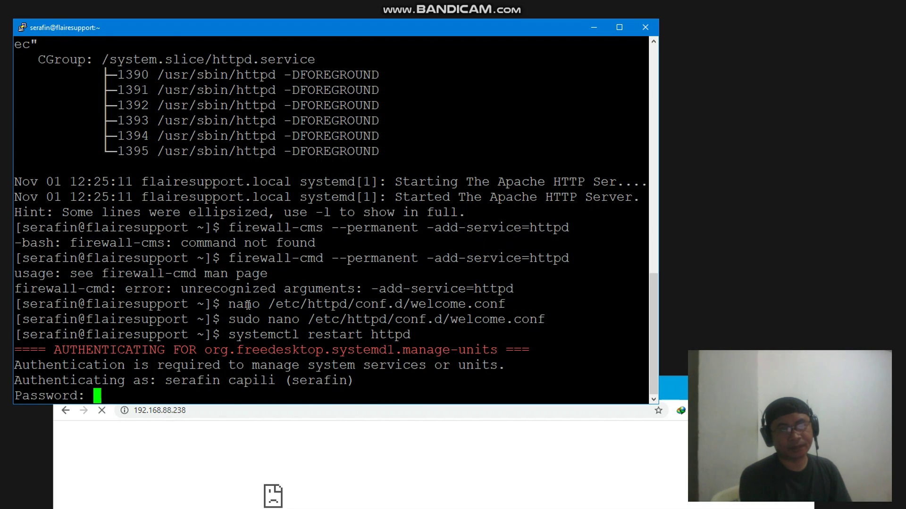
key("Return")
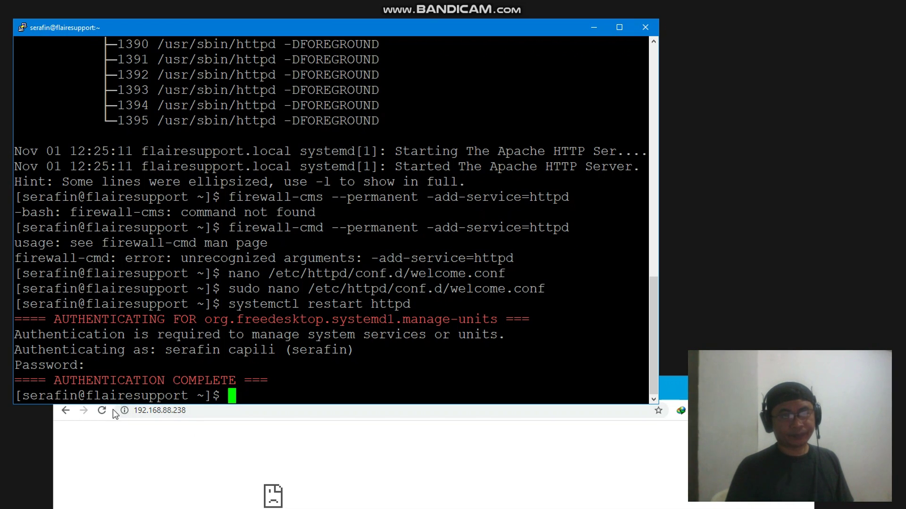
Reload the server page in Chrome to test, then begin typing ip addr
left_click(103, 410)
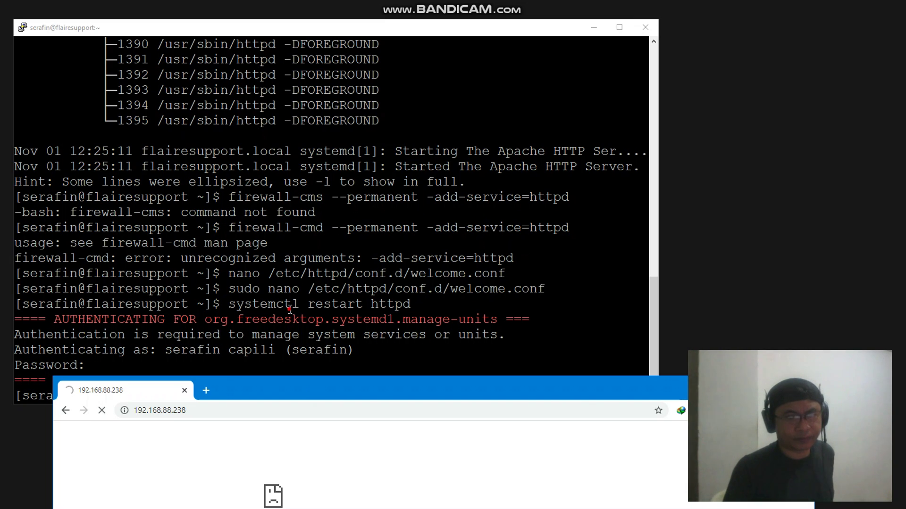
left_click(290, 309)
type("ip")
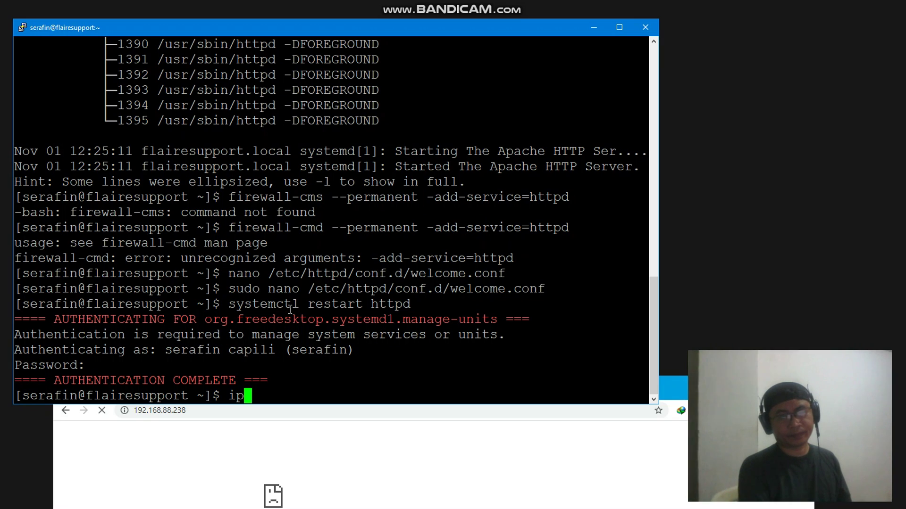
type(" addi")
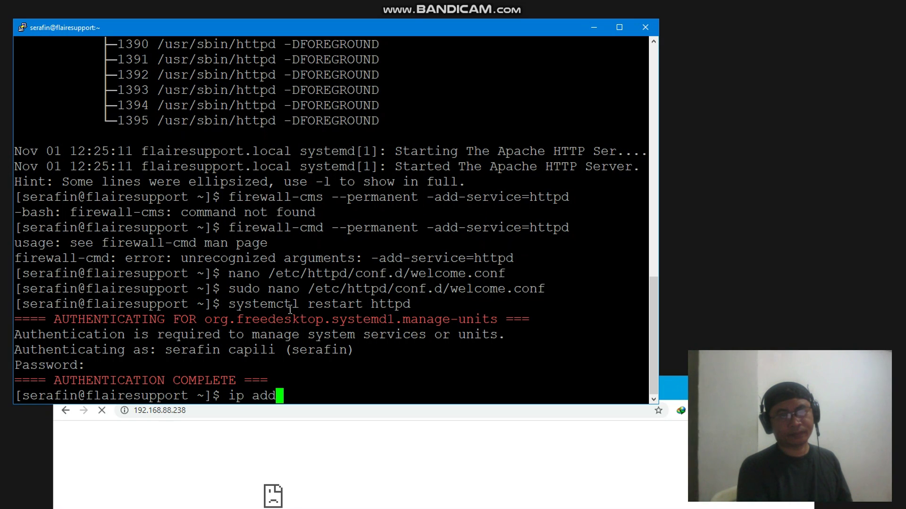
key("BackSpace")
key("BackSpace")
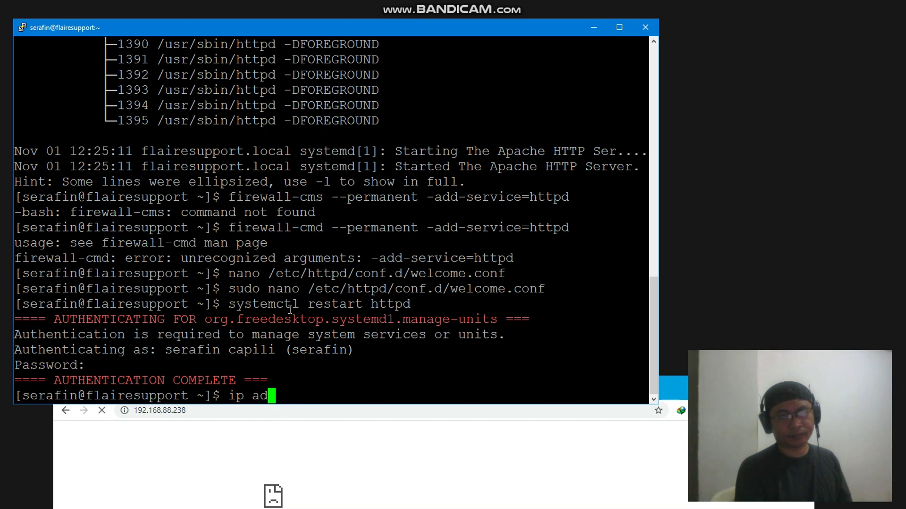
Run ip addr, showing 192.168.88.238 on enp0s3, and check the browser
type("dr")
key("Return")
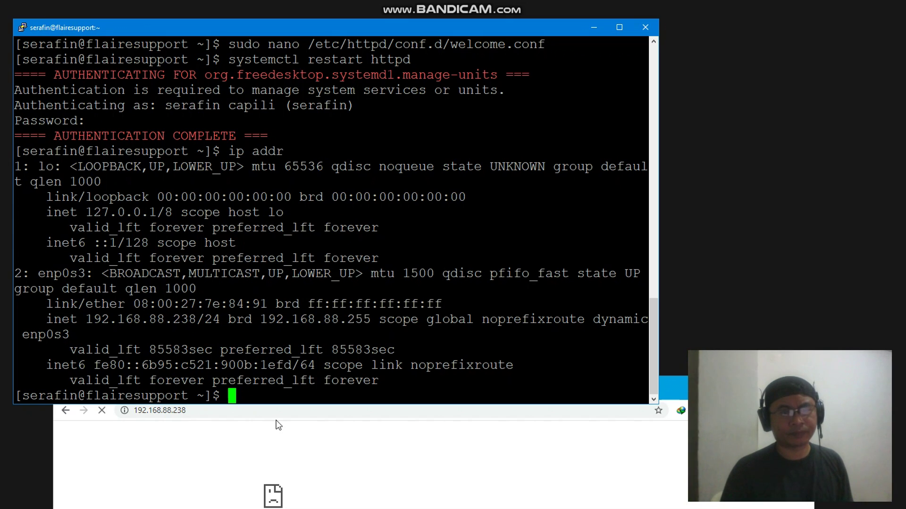
left_click(311, 463)
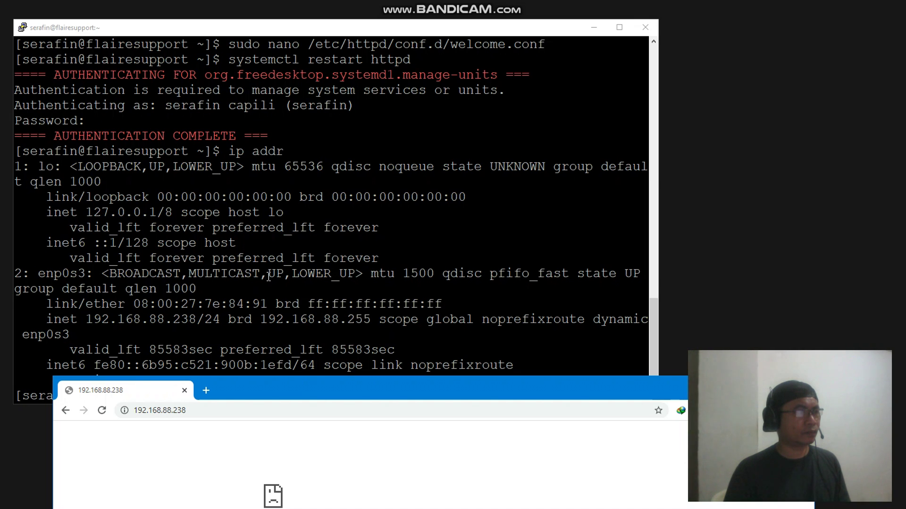
Run systemctl restart firewalld and authorise it with the password
left_click(268, 277)
type("s")
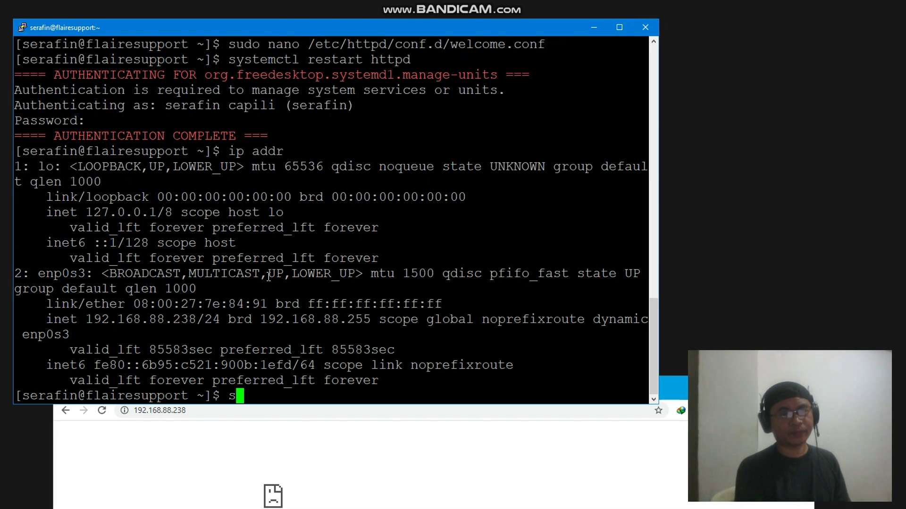
type("y")
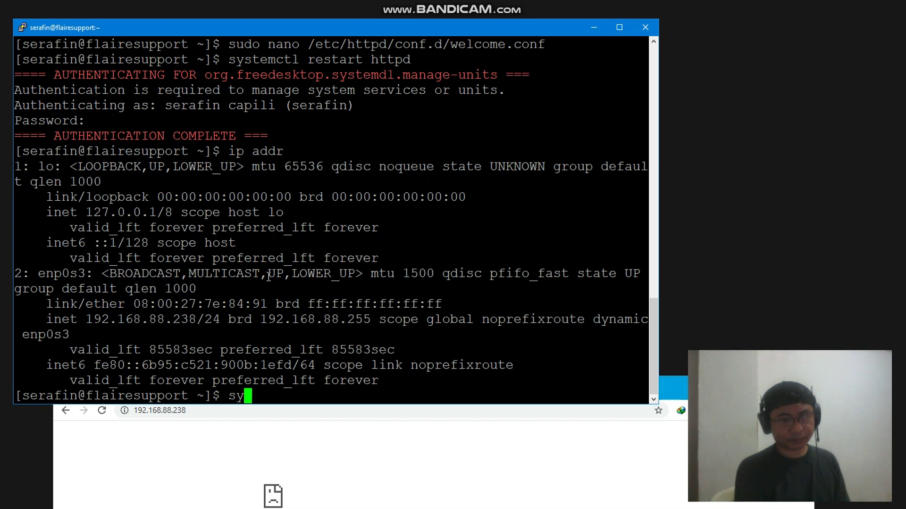
type("stemct")
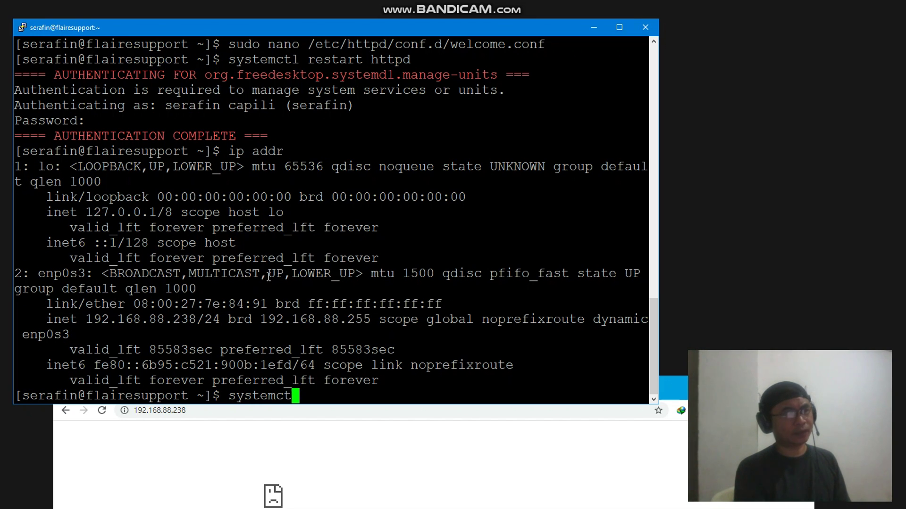
type("l restart firewalld")
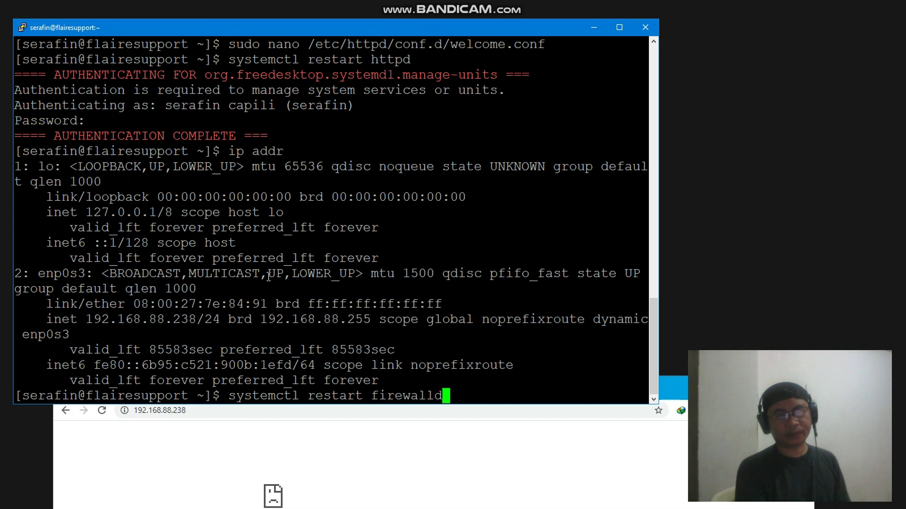
key("Return")
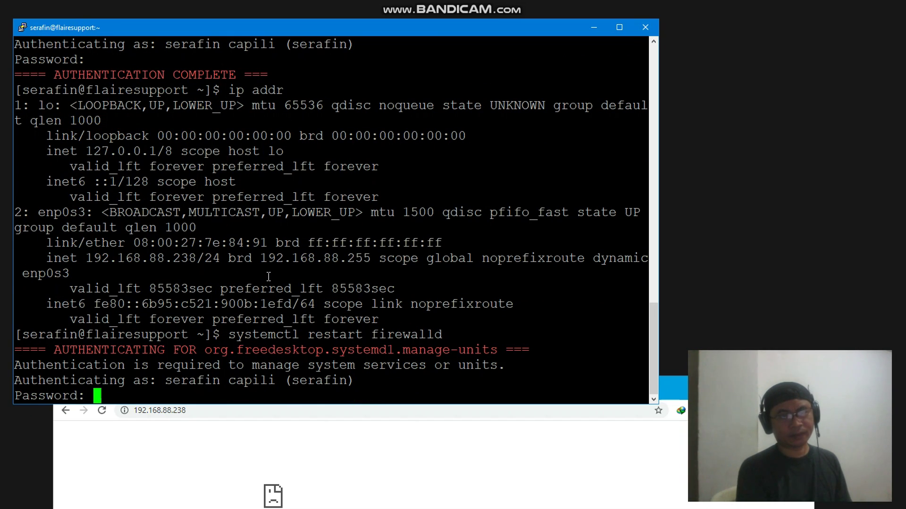
key("Return")
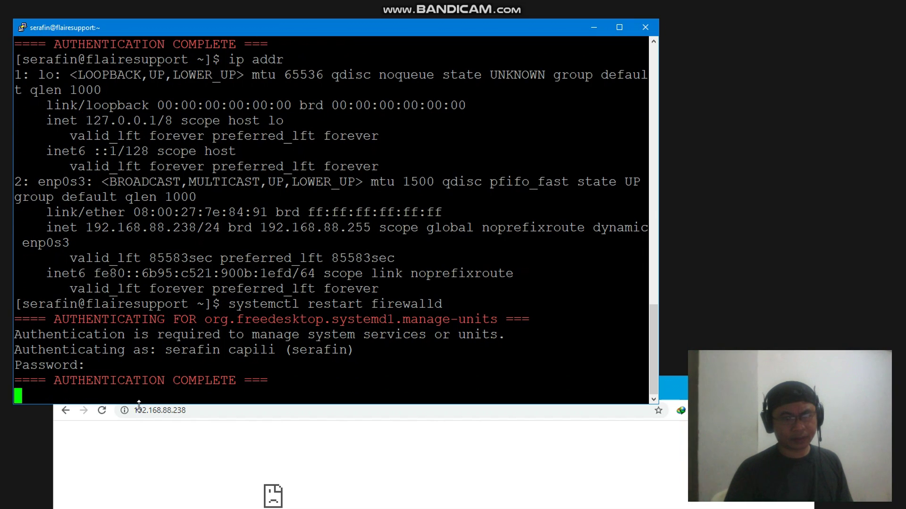
Reload 192.168.88.238 in Chrome to show Apache's 'Index of /' listing, then resize the window
left_click(102, 410)
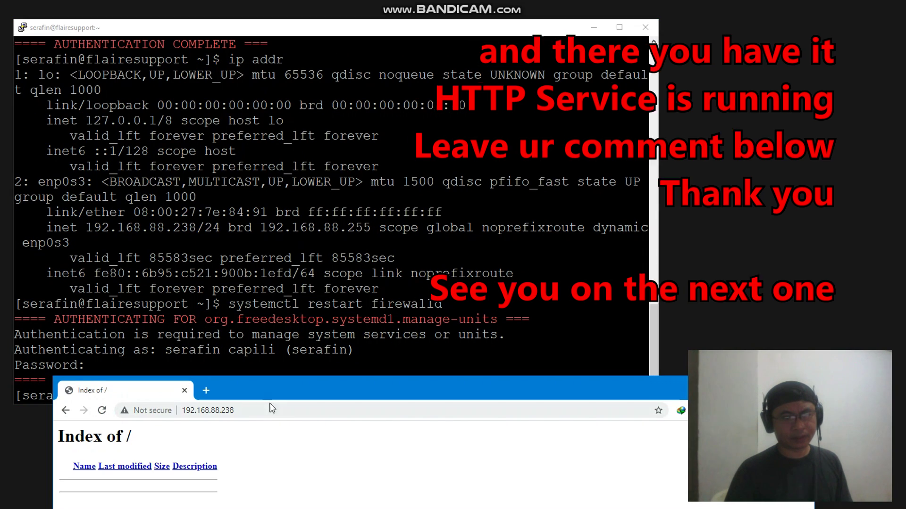
left_click_drag(277, 393, 363, 154)
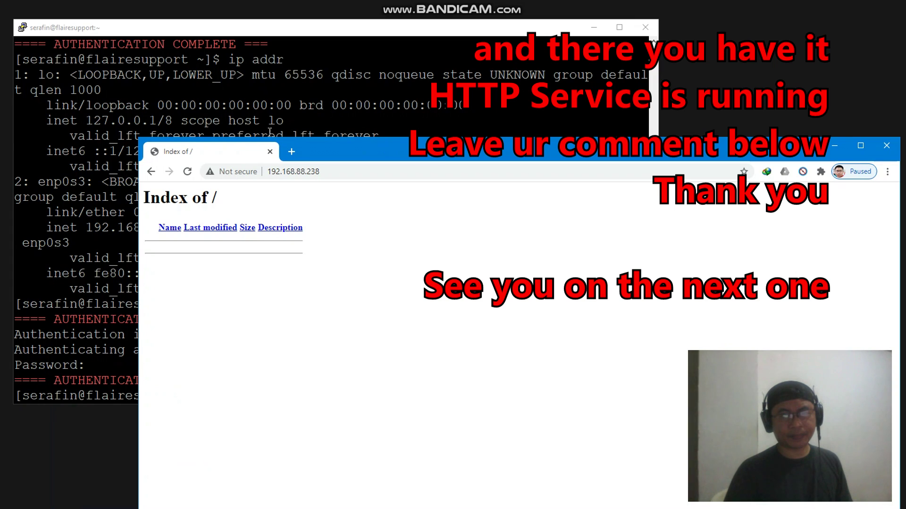
left_click_drag(139, 138, 175, 397)
left_click_drag(376, 403, 377, 101)
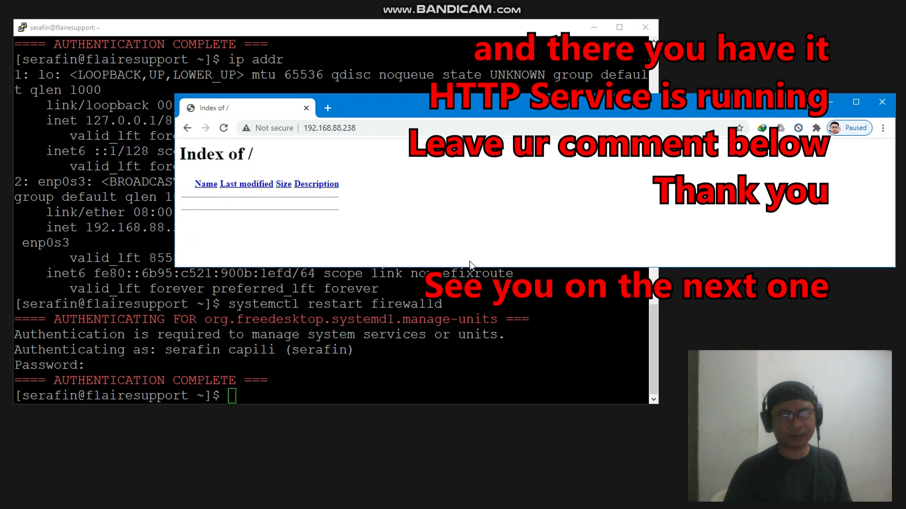
left_click(277, 386)
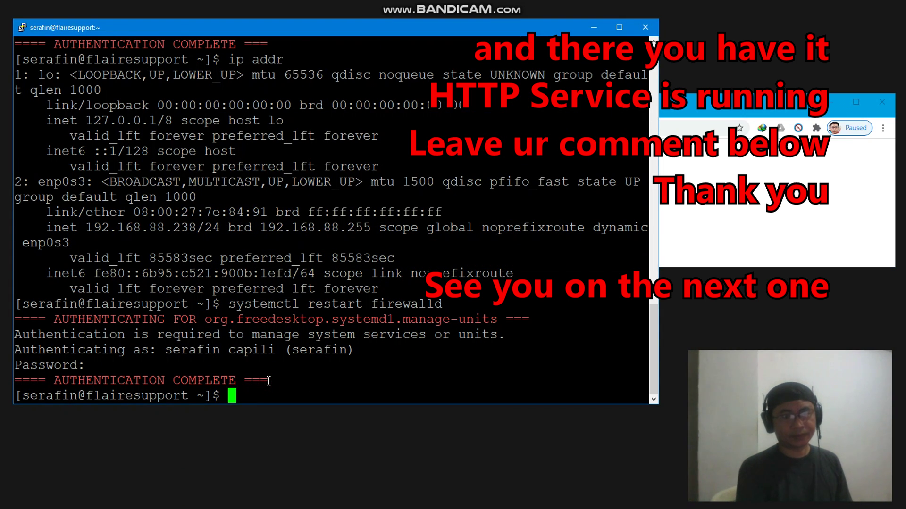
type("cle")
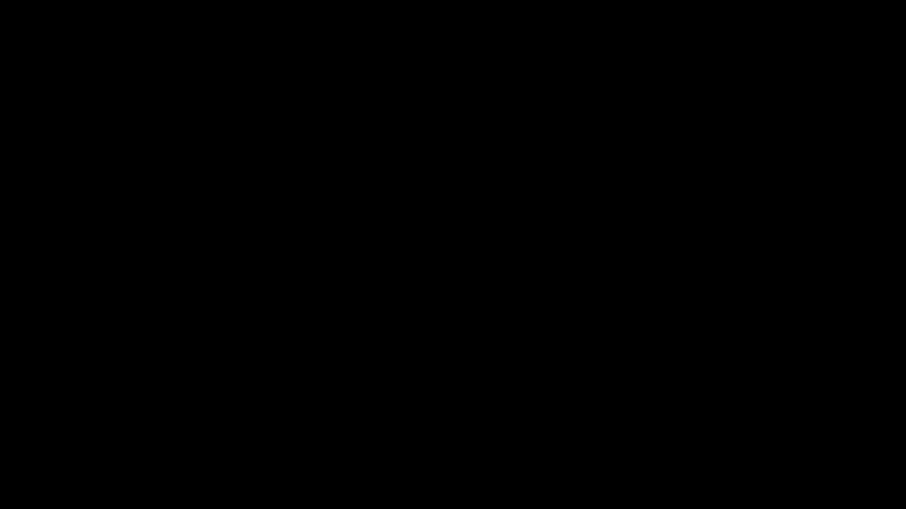